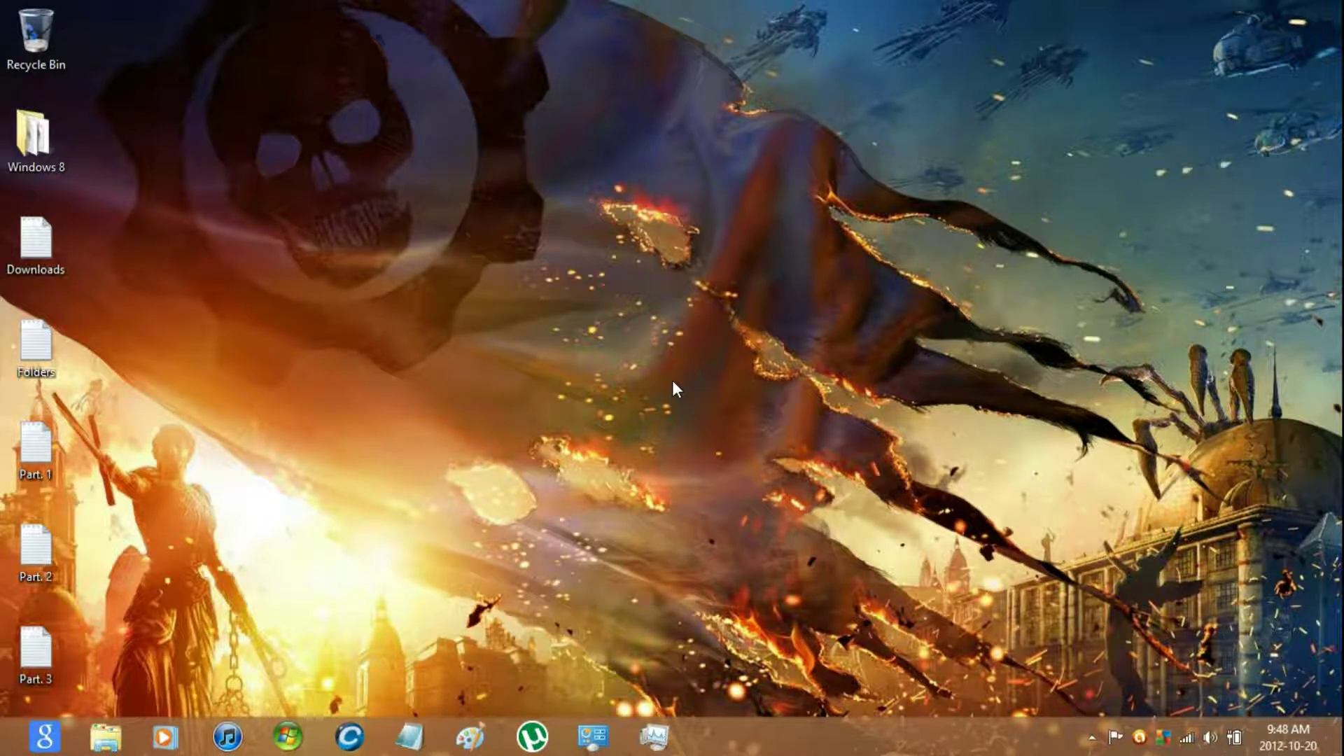
# - Review the four disc images in the Windows 8 folder, then open the Downloads notes and select the Microsoft link
pyautogui.press('Up')
pyautogui.press('Up')
pyautogui.press('Up')
pyautogui.press('Up')
pyautogui.press('Up')
pyautogui.press('Up')
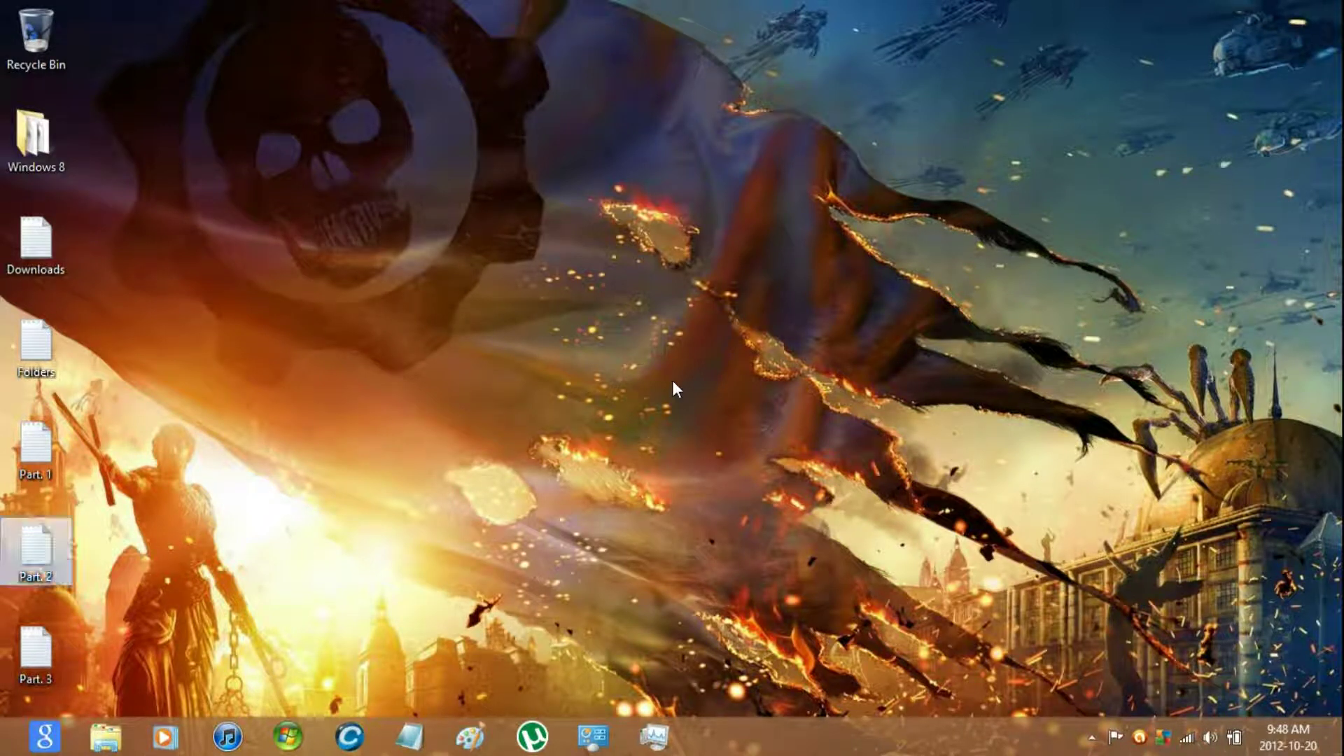
pyautogui.press('Down')
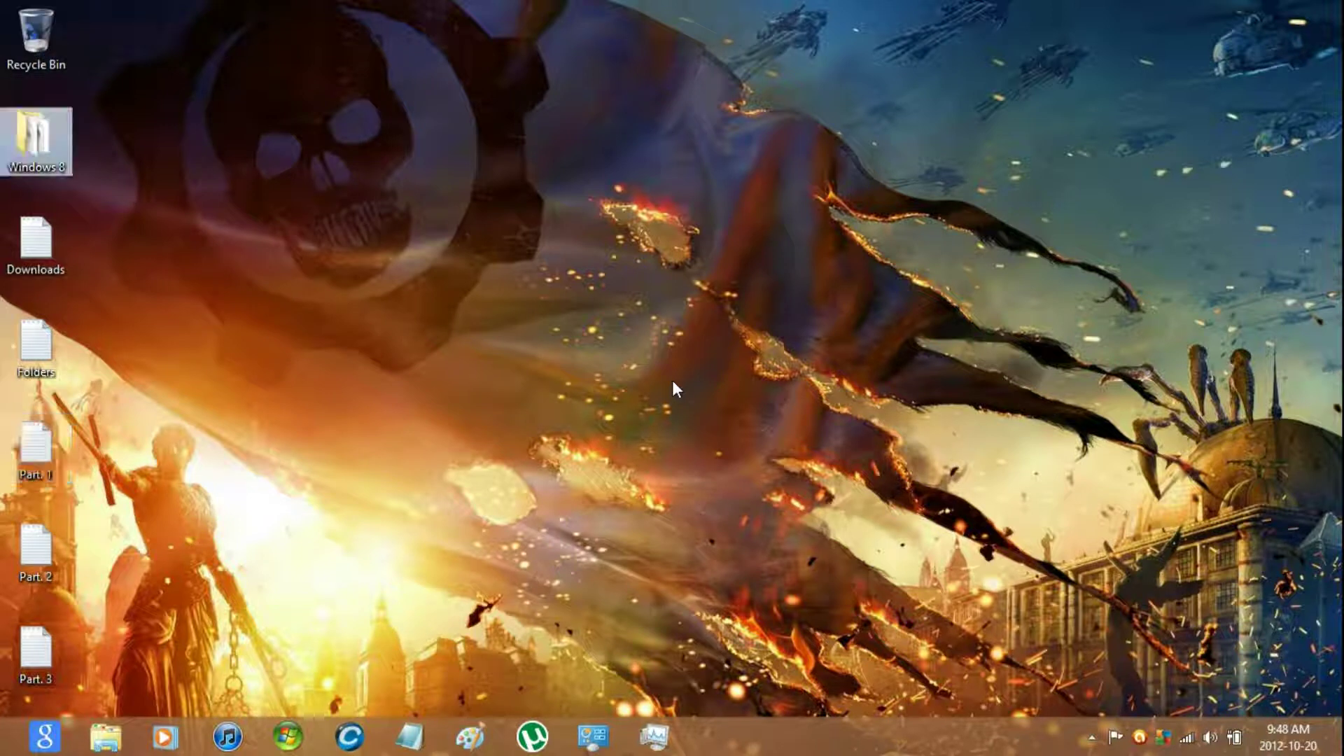
pyautogui.press('Return')
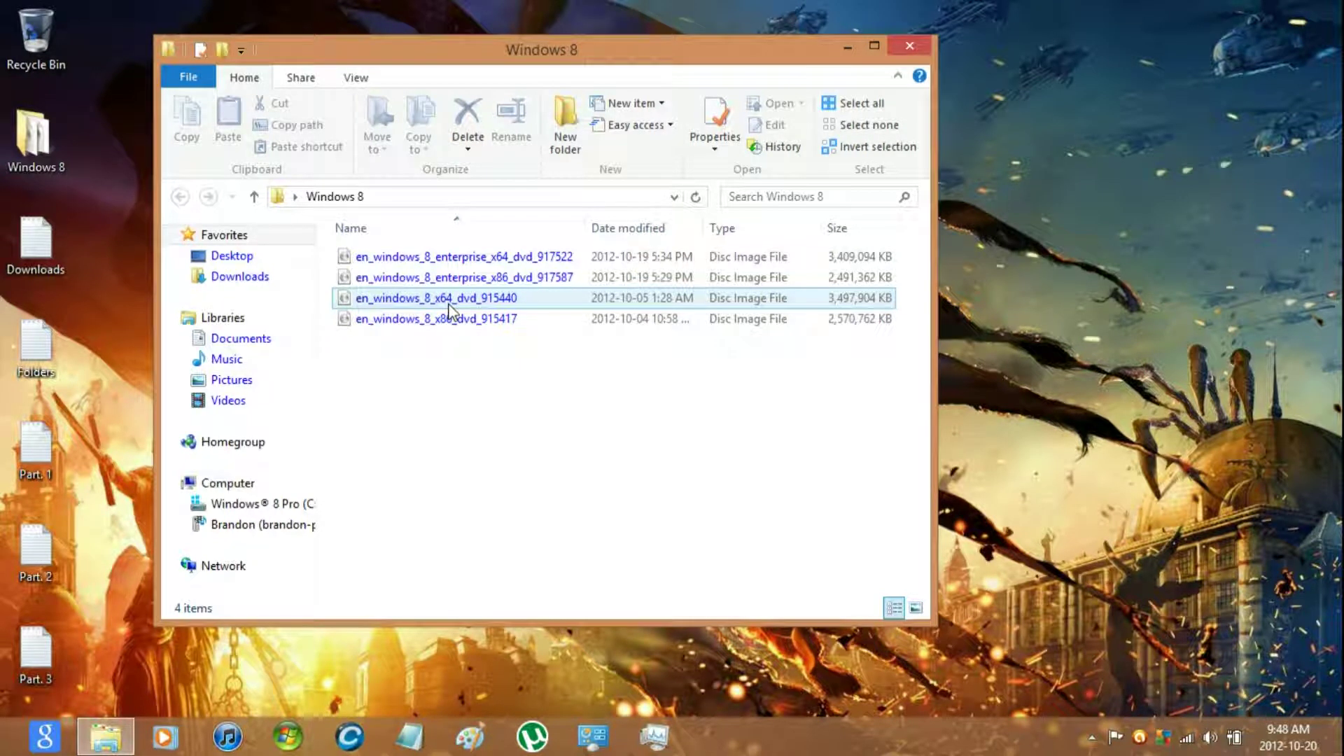
pyautogui.click(922, 49)
pyautogui.doubleClick(44, 250)
pyautogui.hotkey('shift', 'End')
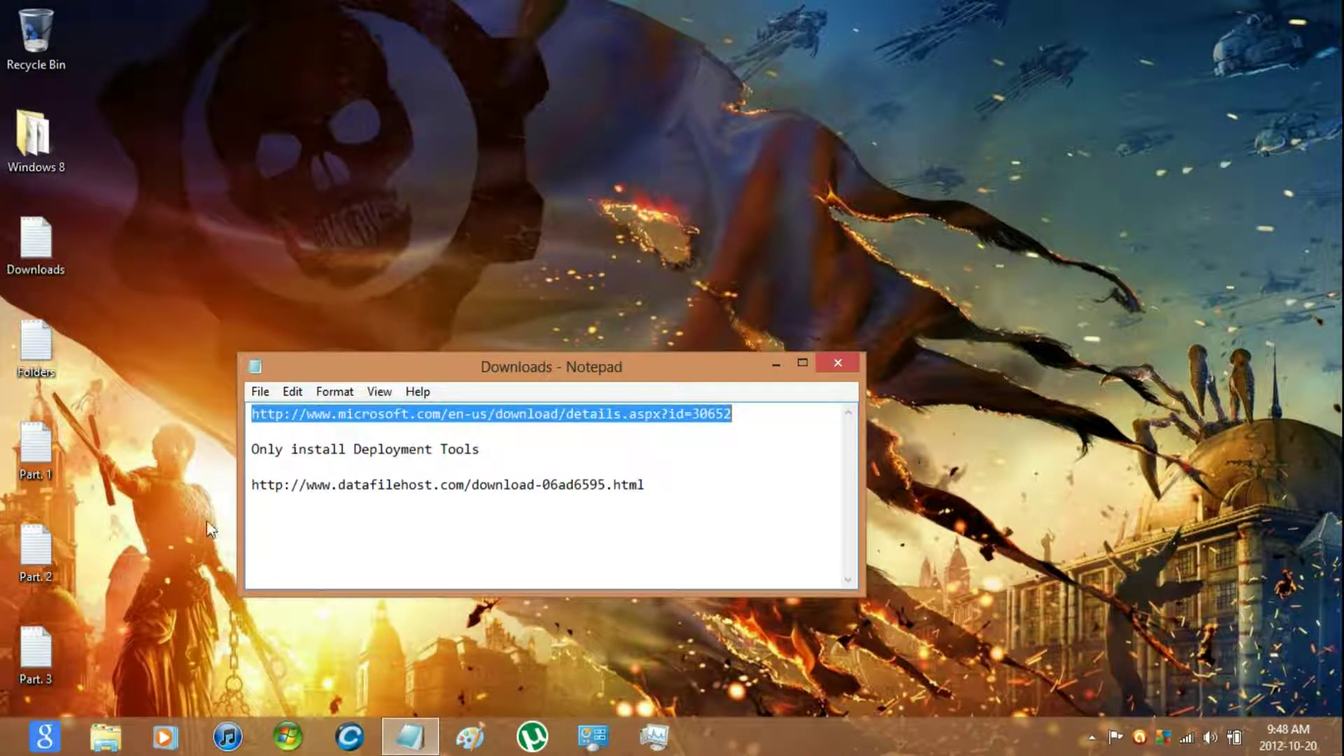
# - Load the Microsoft Download Center ADK page in Internet Explorer, then download and run adksetup.exe
pyautogui.click(46, 739)
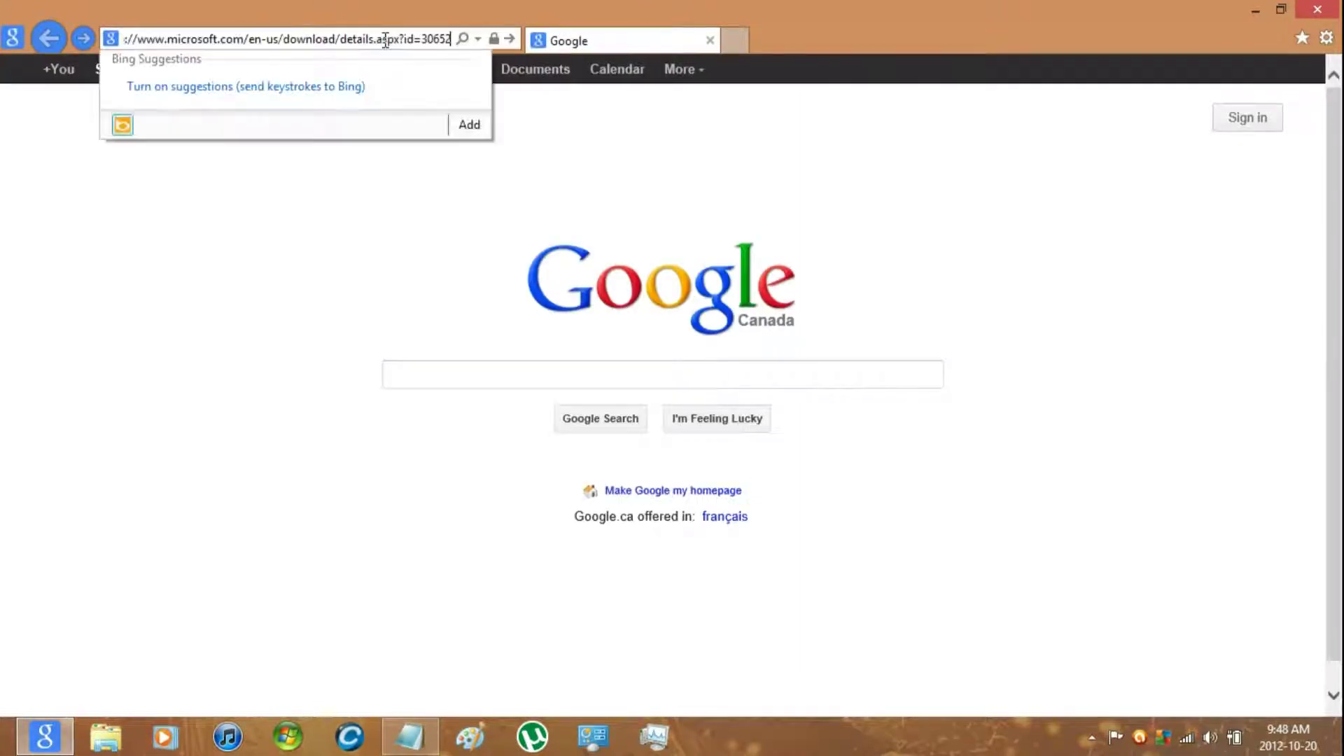
pyautogui.press('Return')
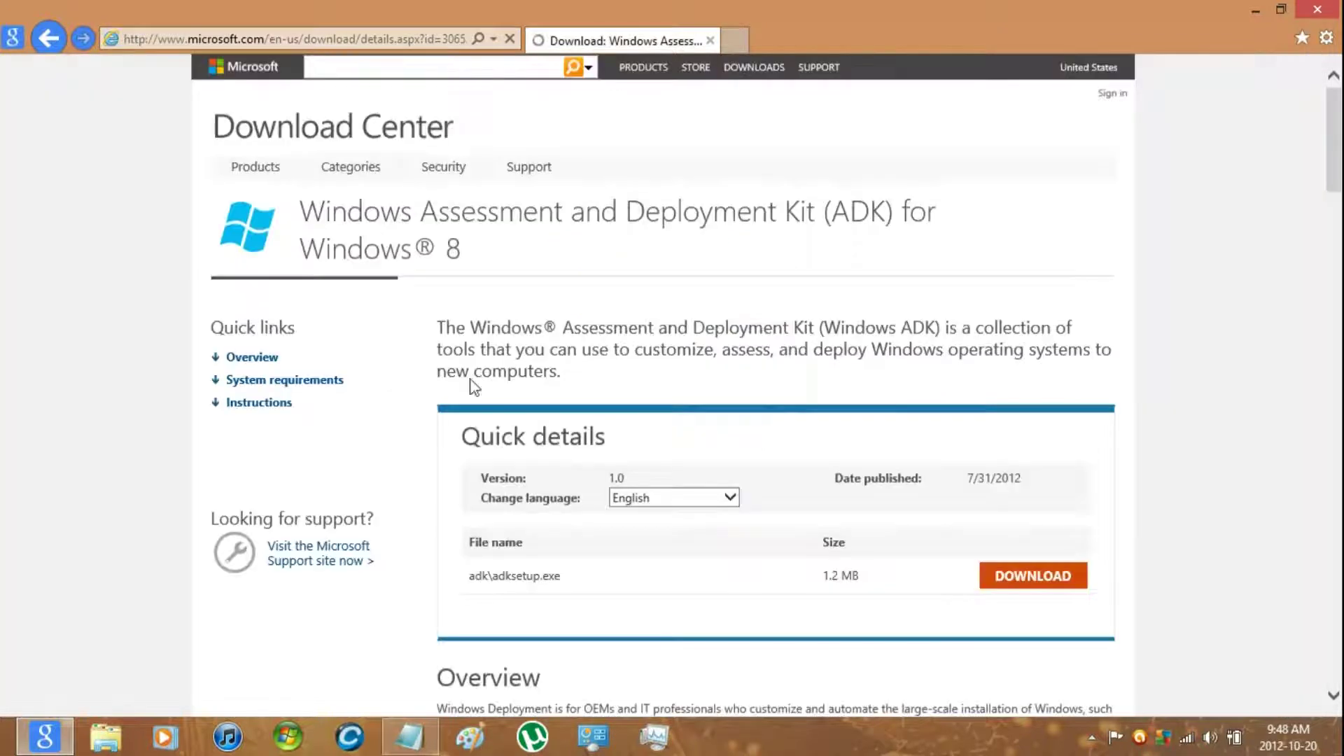
pyautogui.click(1006, 578)
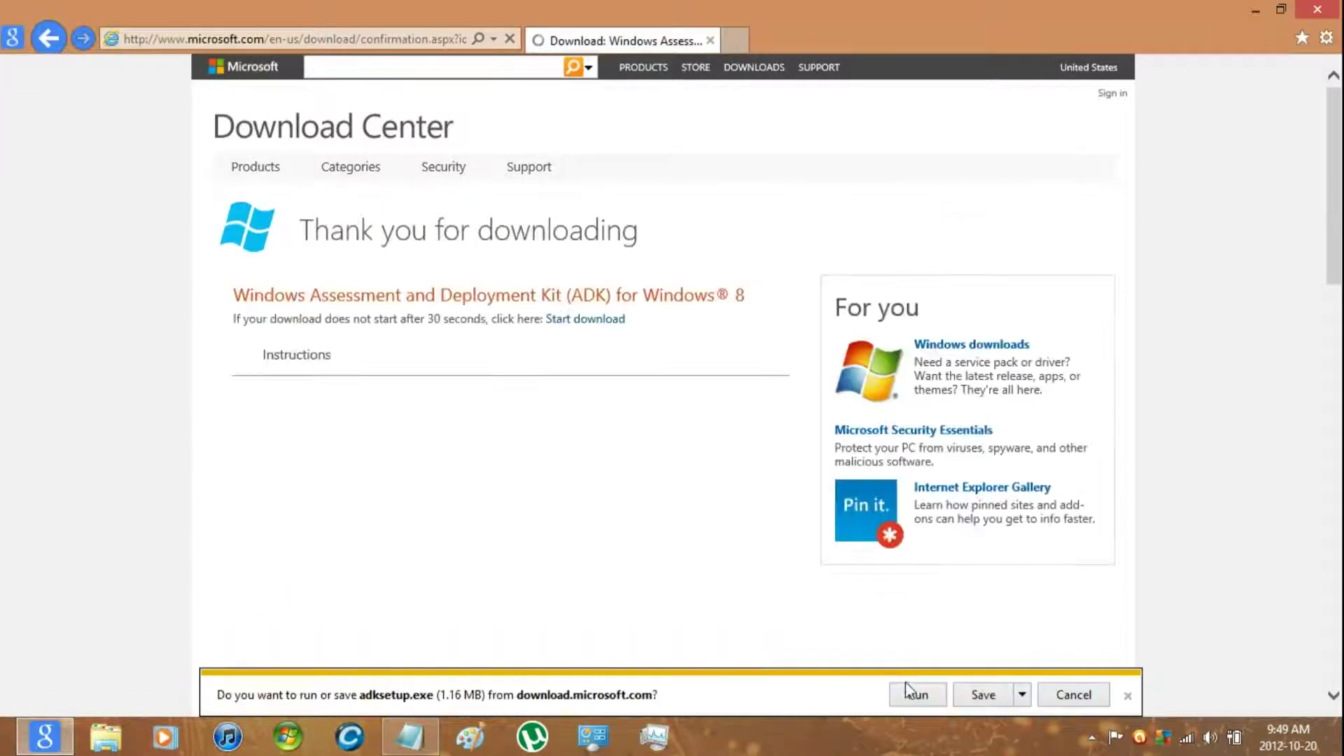
pyautogui.click(911, 693)
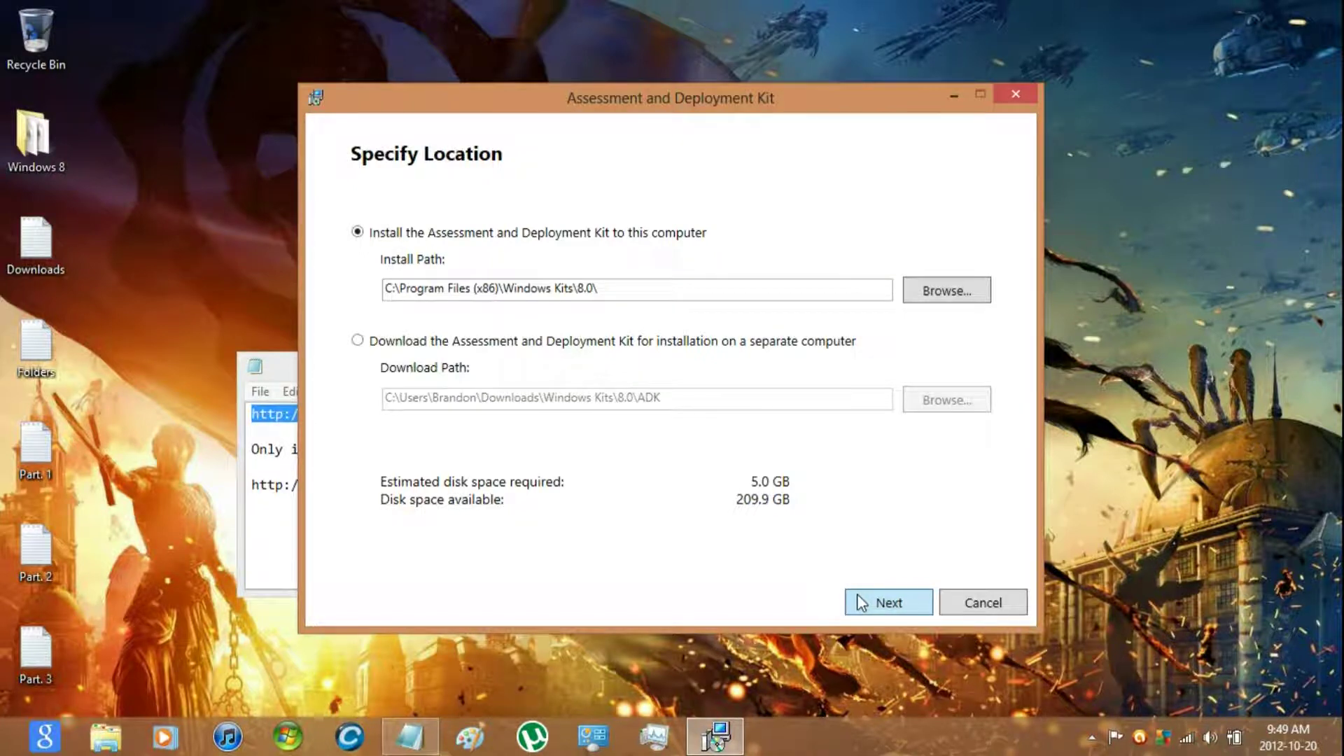
# - Accept the default install location, the customer experience page and the license terms
pyautogui.click(857, 593)
pyautogui.click(864, 593)
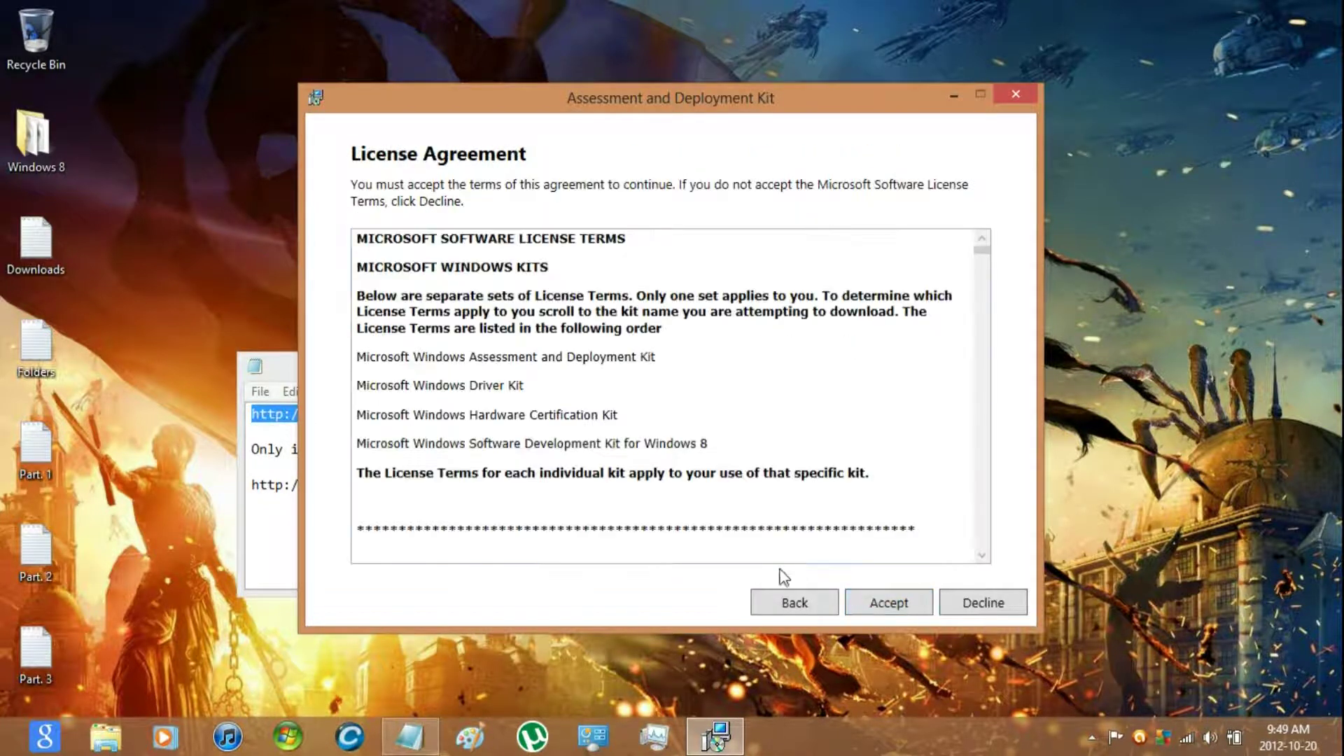
pyautogui.click(872, 595)
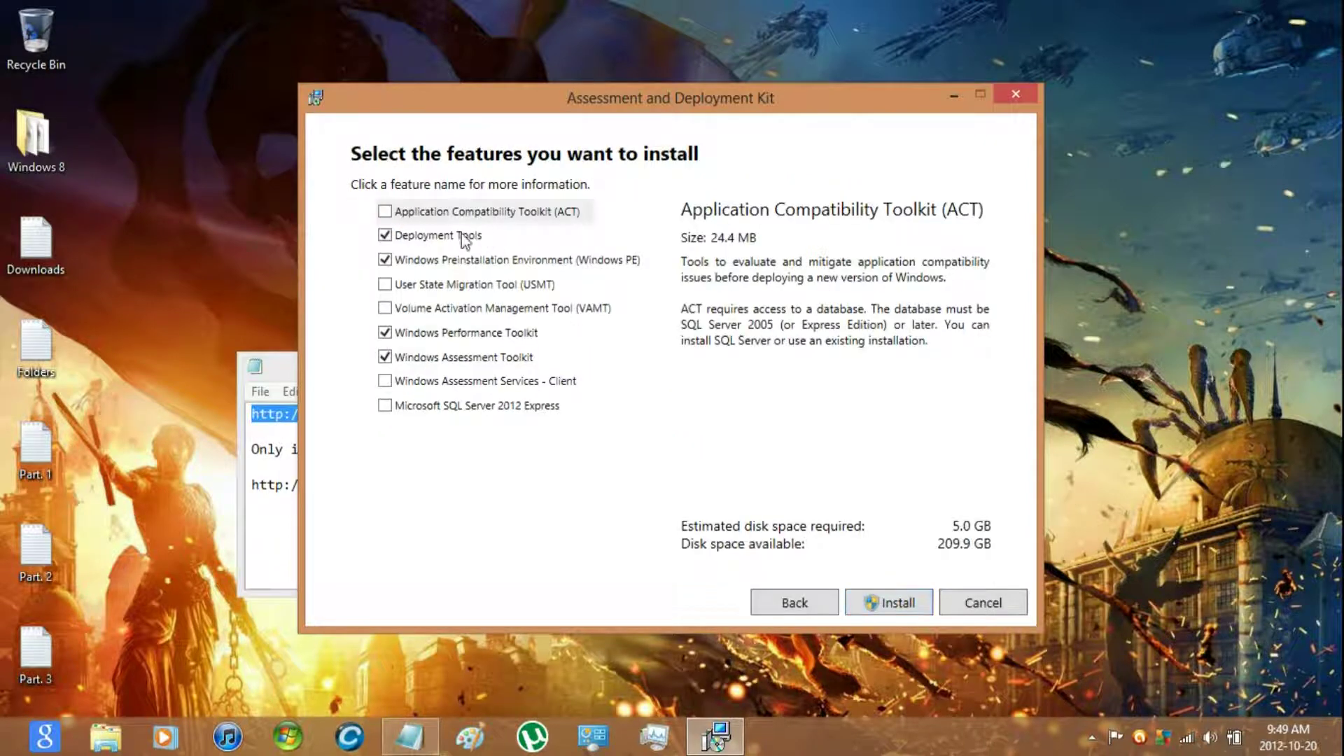
# - Drop Windows PE and Performance Toolkit, keep only Deployment Tools, and start installing past the AVG prompt
pyautogui.click(385, 261)
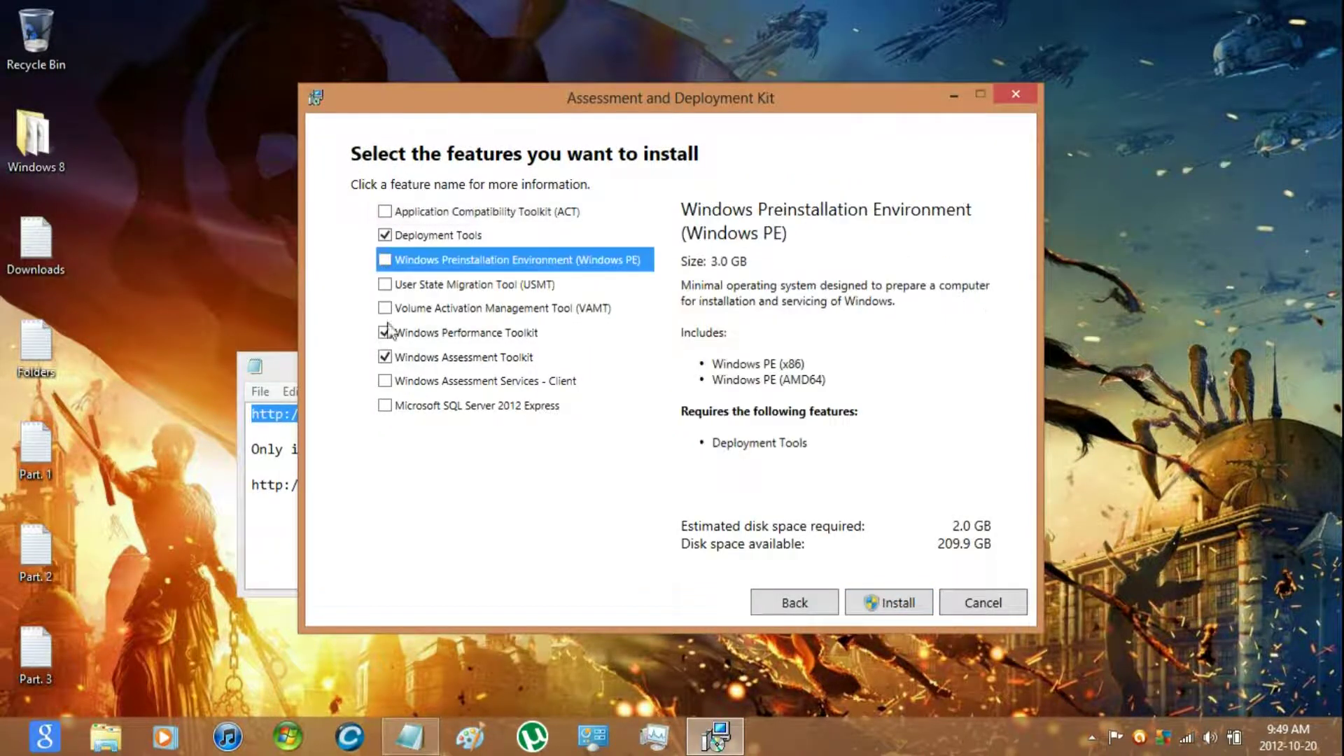
pyautogui.click(384, 333)
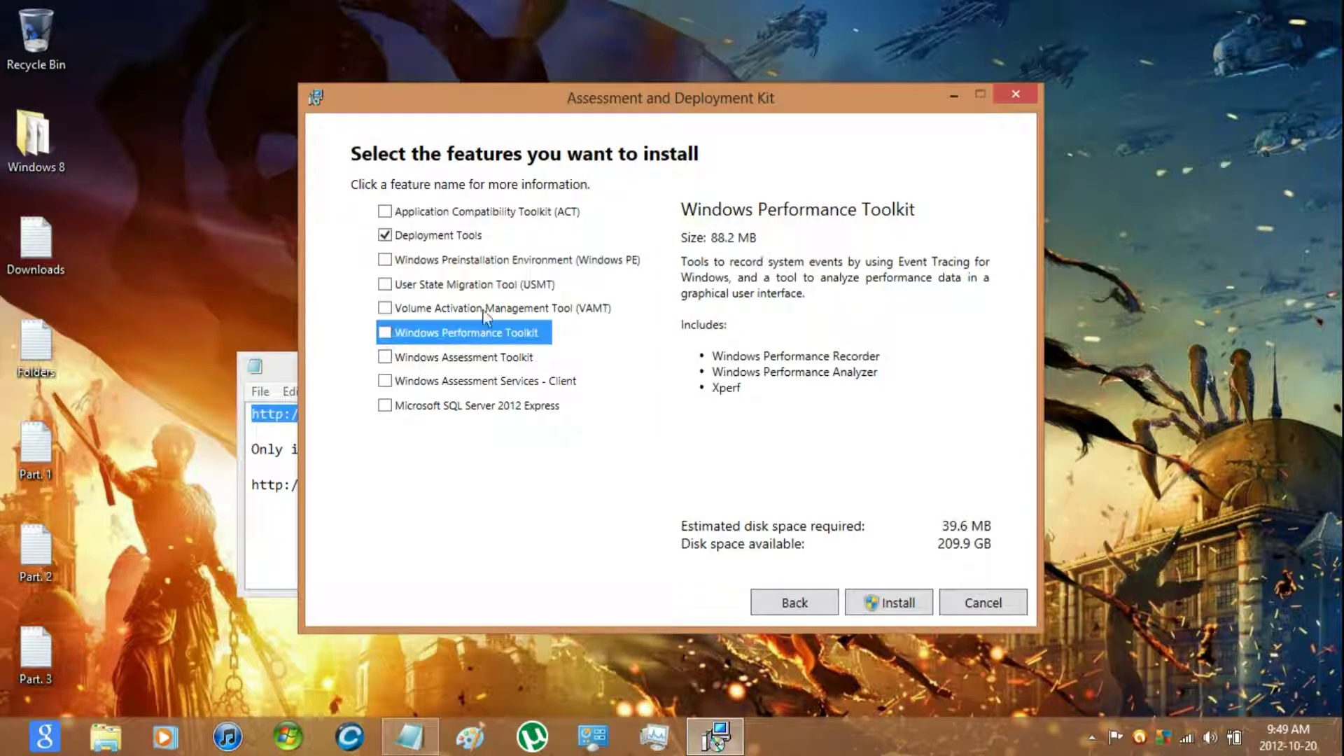
pyautogui.click(449, 238)
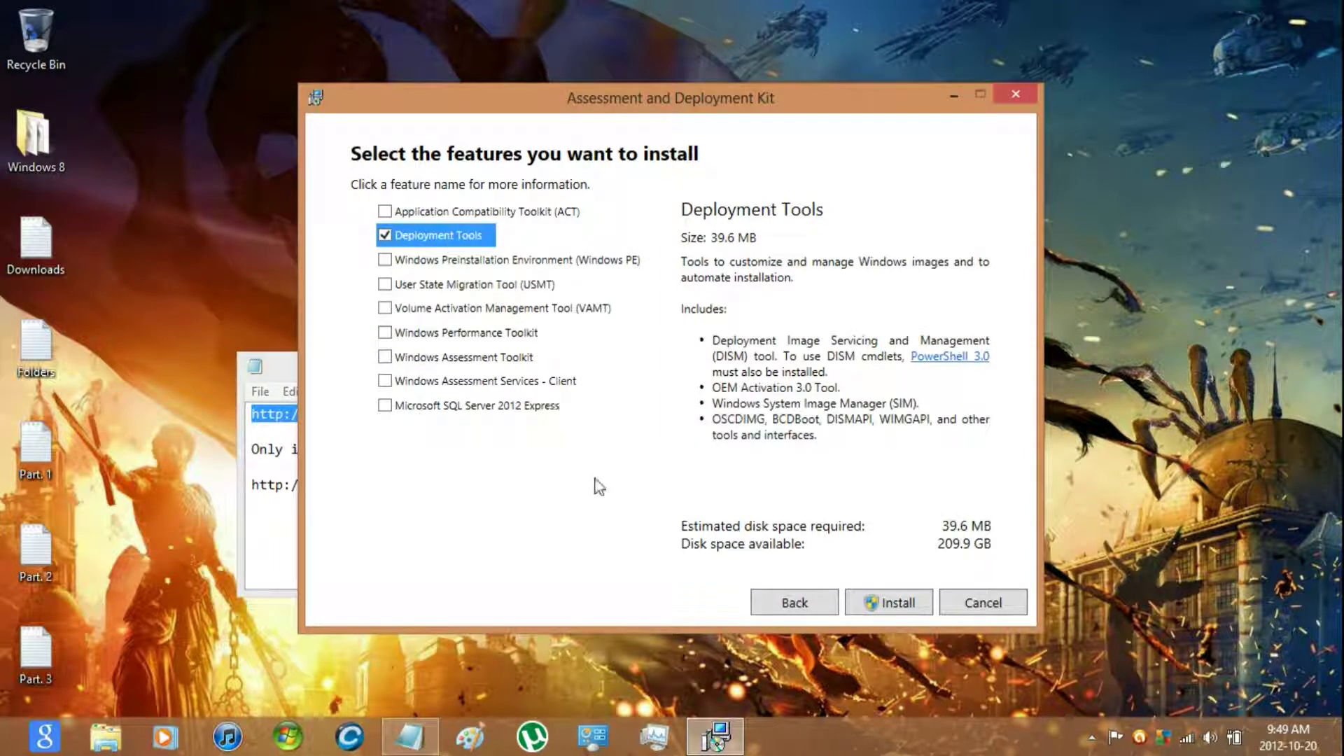
pyautogui.click(884, 595)
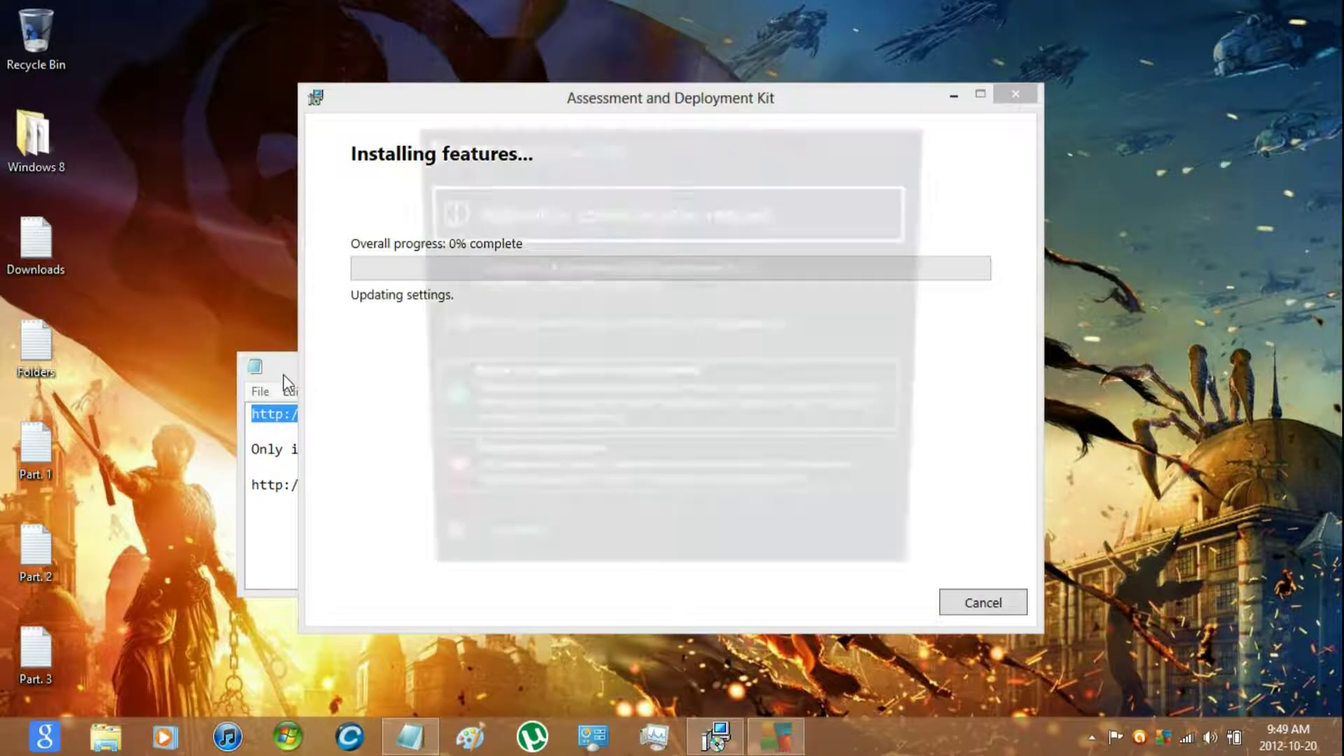
pyautogui.click(560, 384)
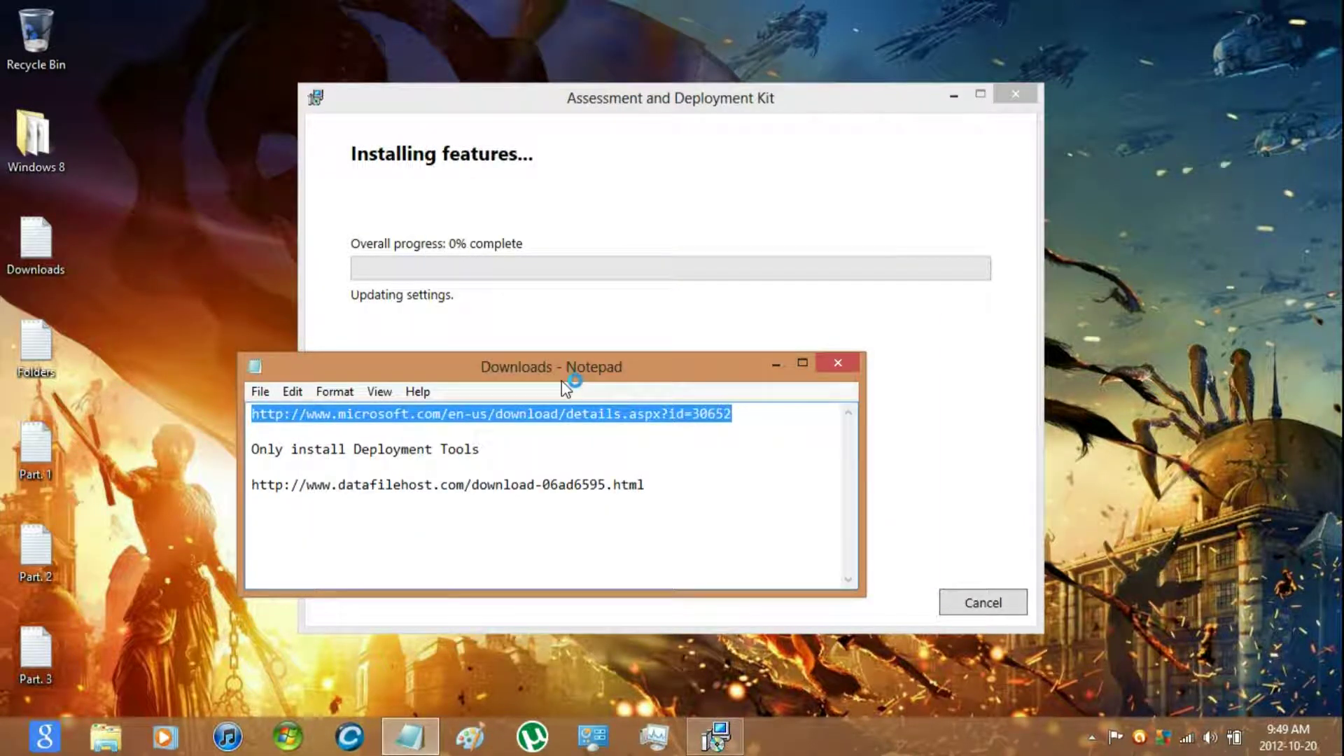
# - Copy the datafilehost link from the notes and load it in Internet Explorer
pyautogui.click(673, 496)
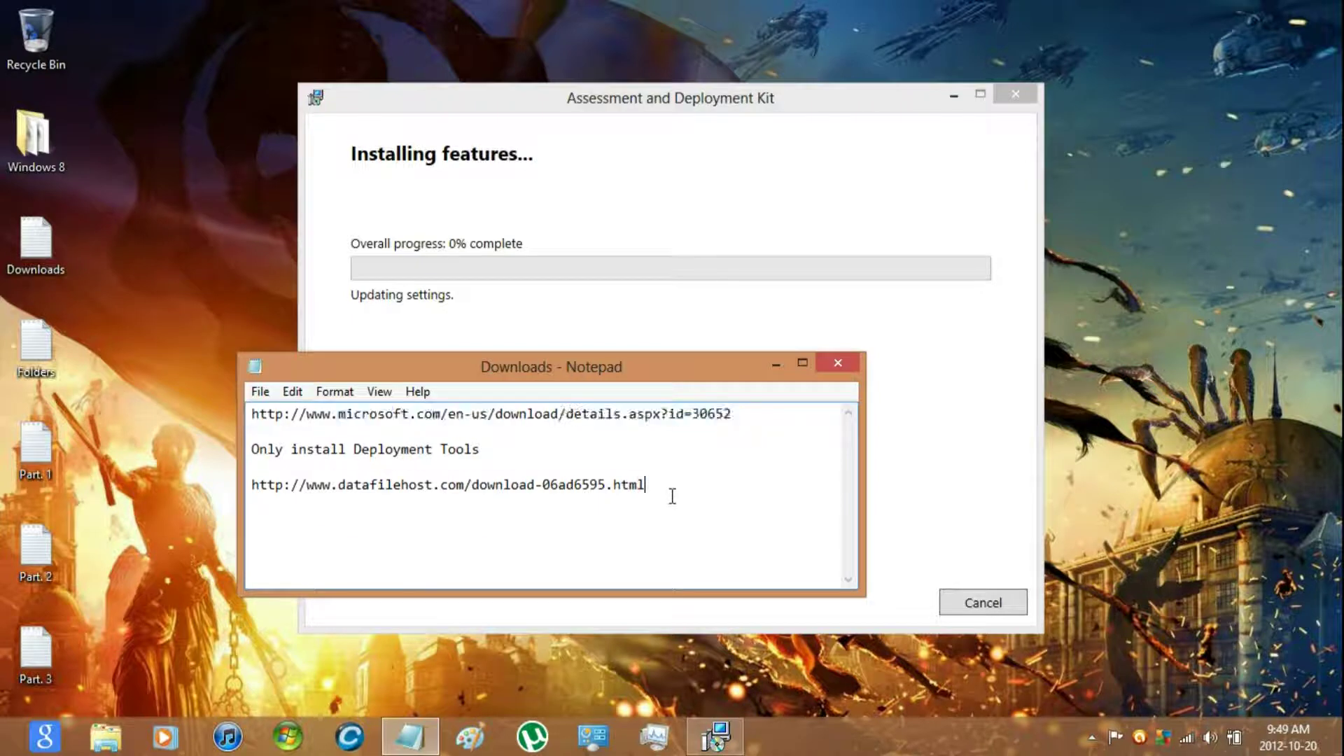
pyautogui.doubleClick(672, 496)
pyautogui.hotkey('ctrl', 'c')
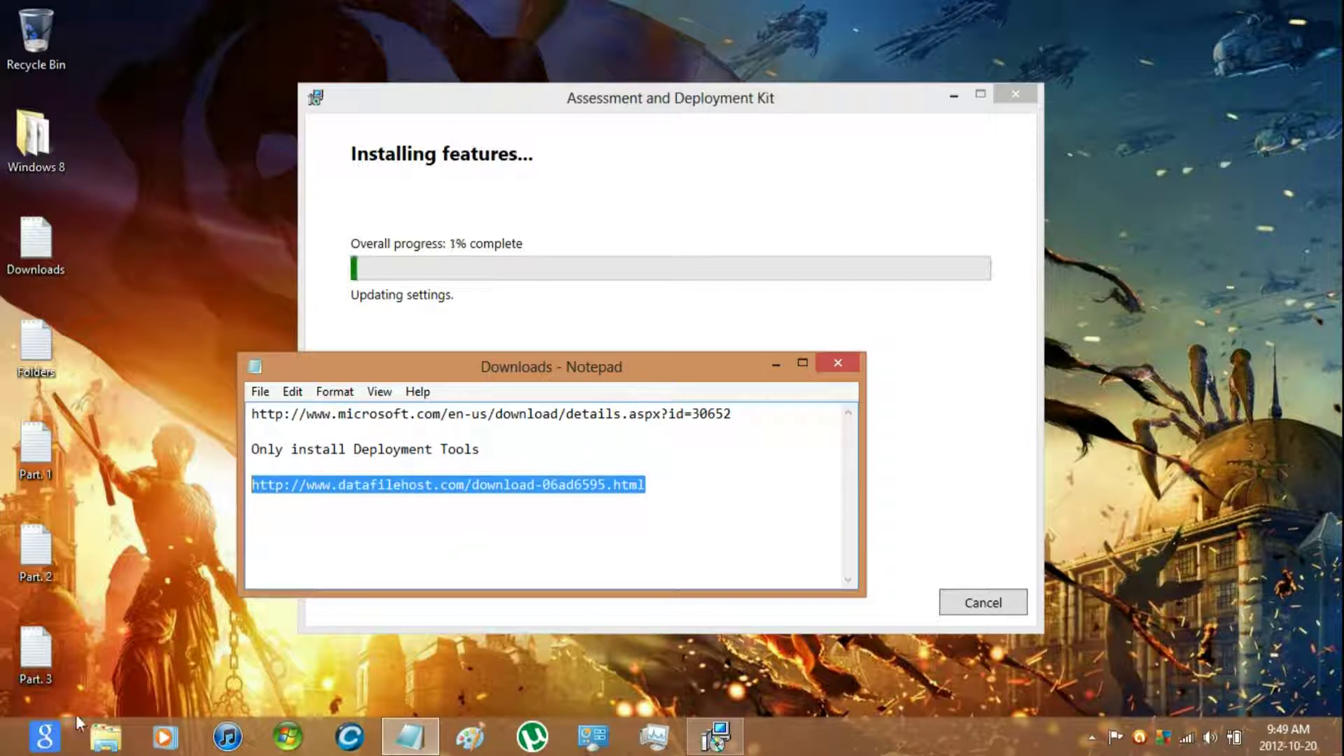
pyautogui.click(45, 737)
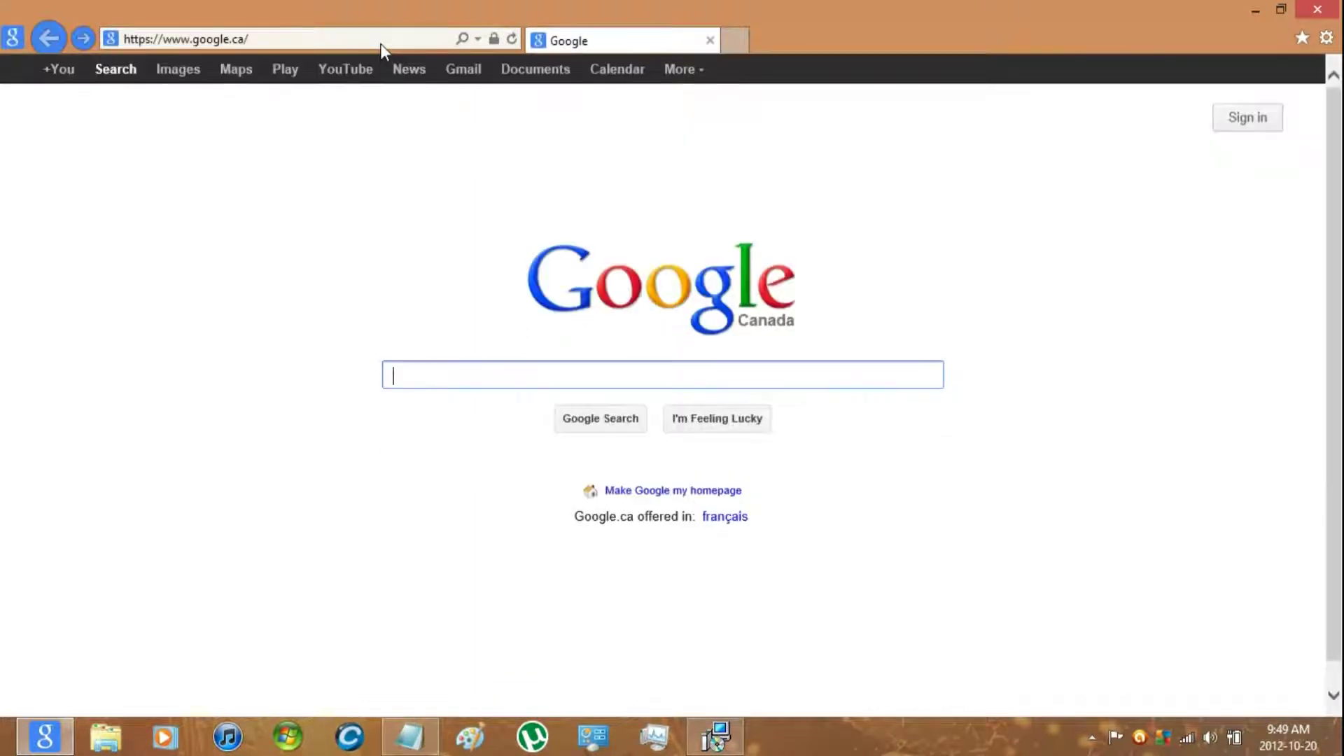
pyautogui.click(380, 39)
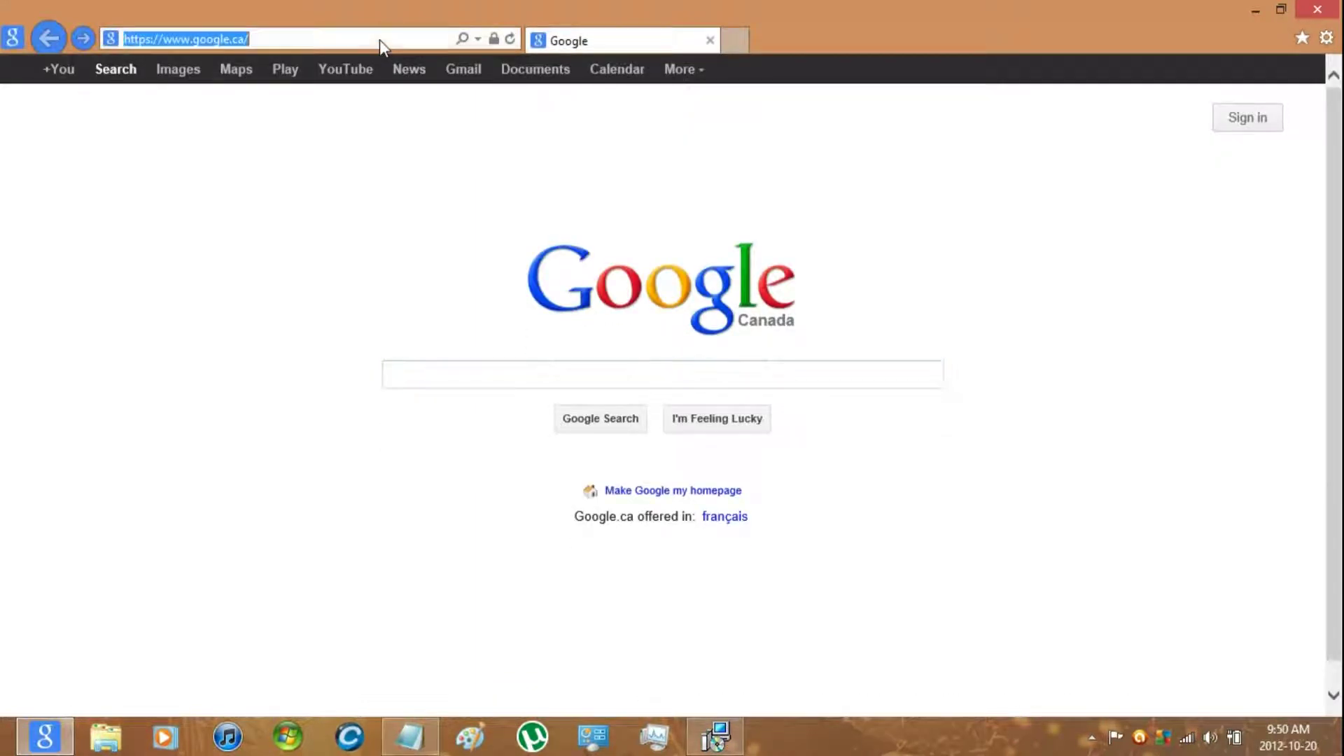
pyautogui.hotkey('ctrl', 'v')
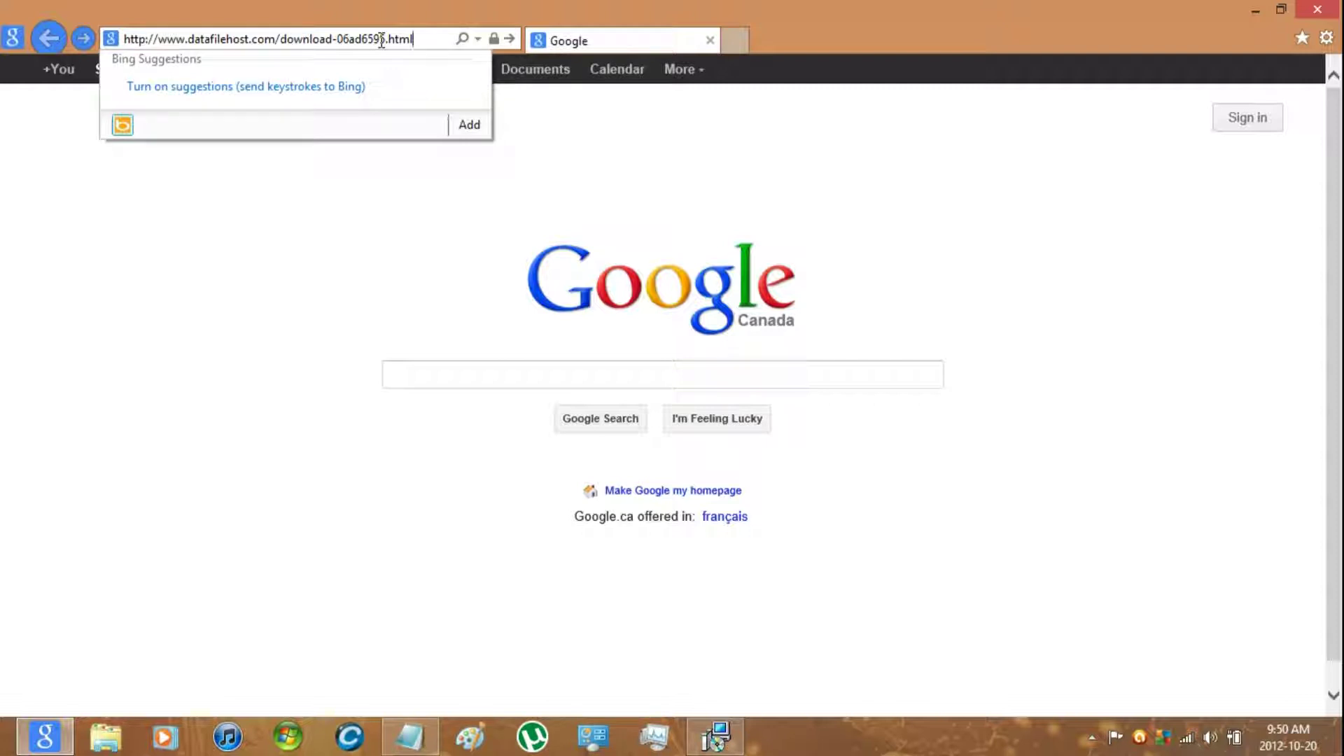
pyautogui.press('Return')
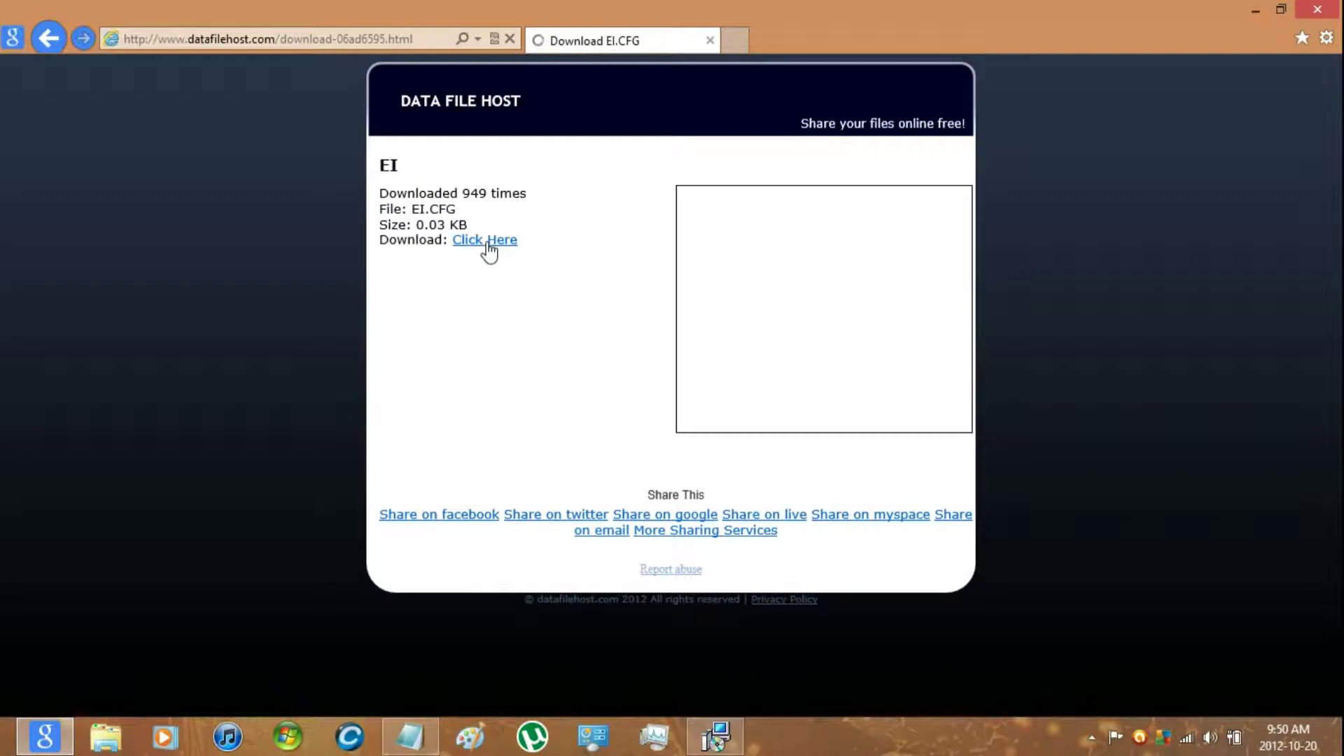
# - Download EI.CFG and save it to the Desktop
pyautogui.click(488, 245)
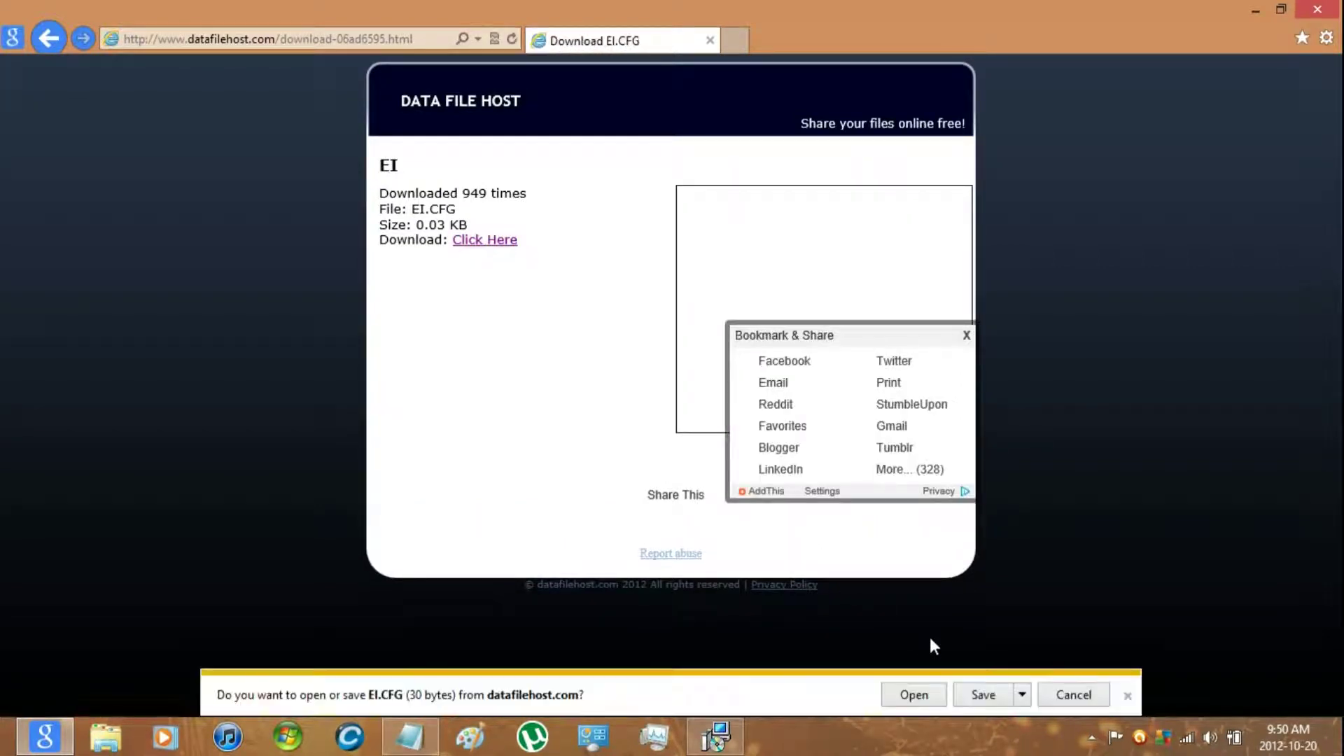
pyautogui.click(1024, 700)
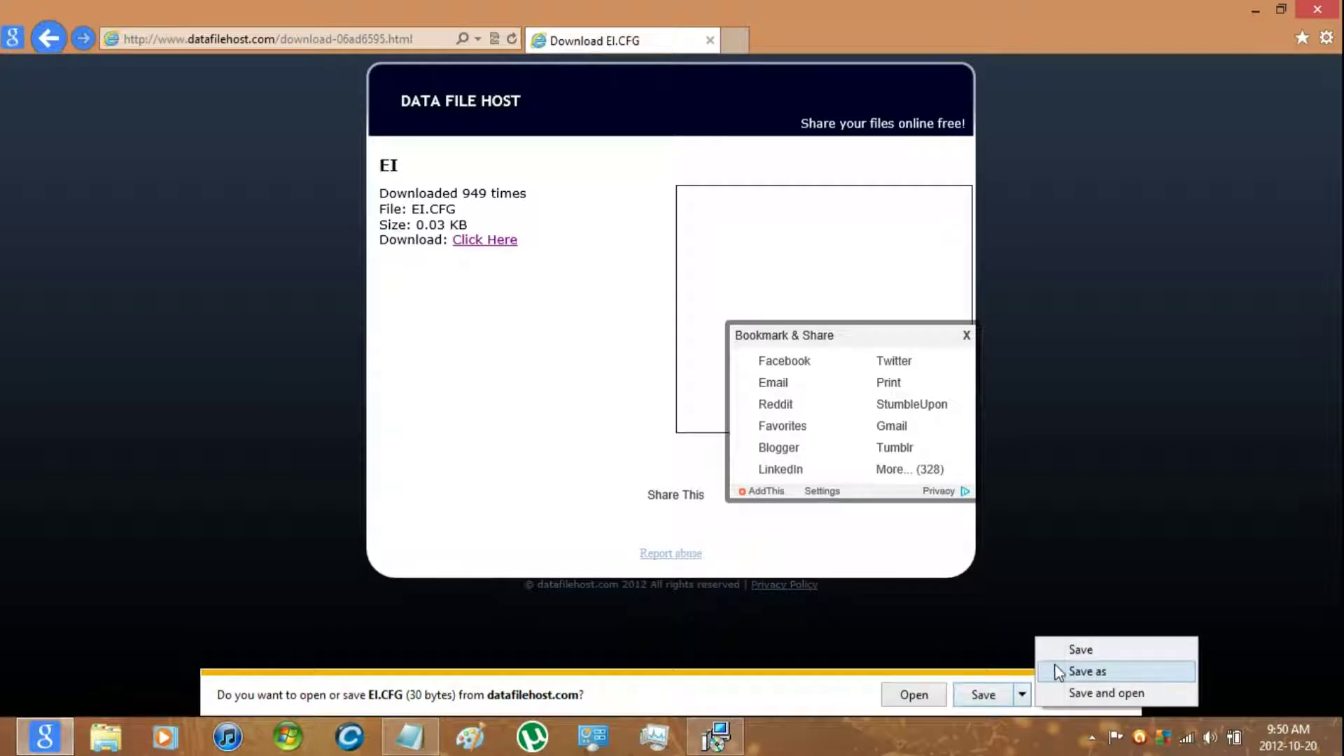
pyautogui.click(1061, 670)
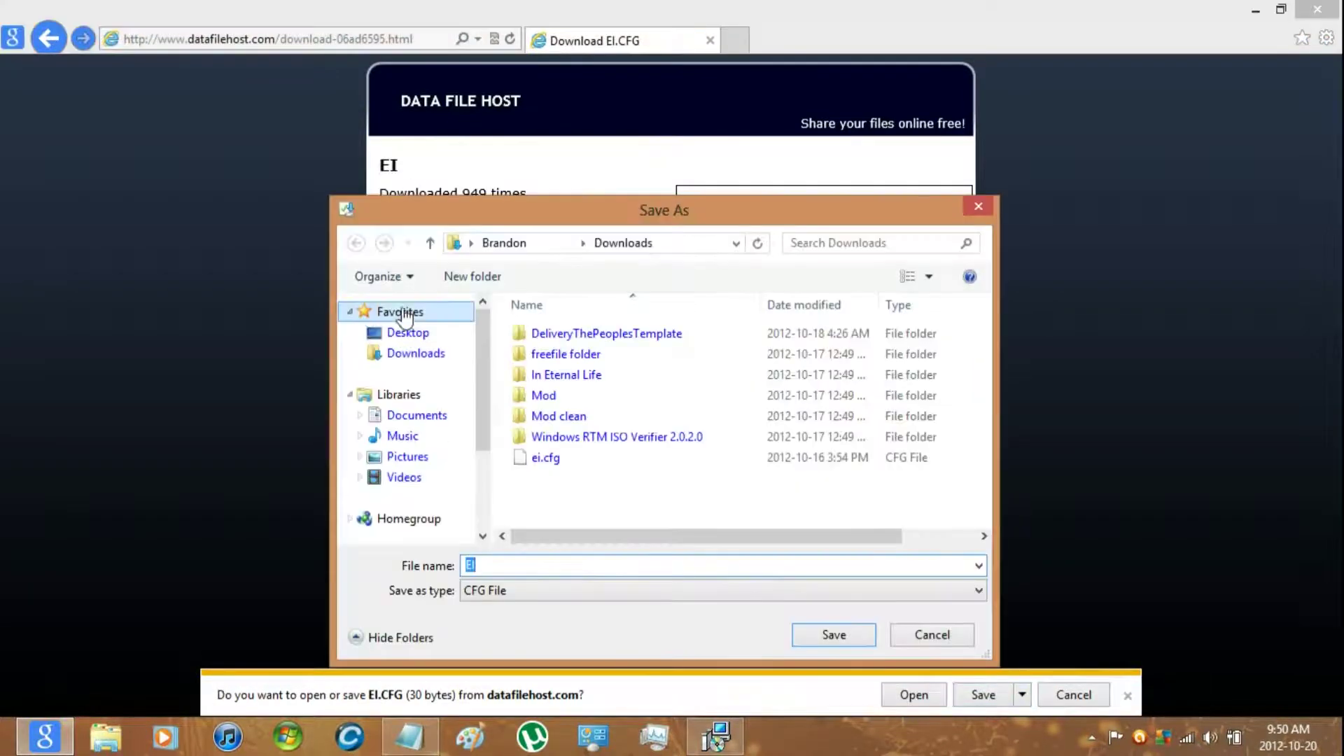
pyautogui.click(413, 333)
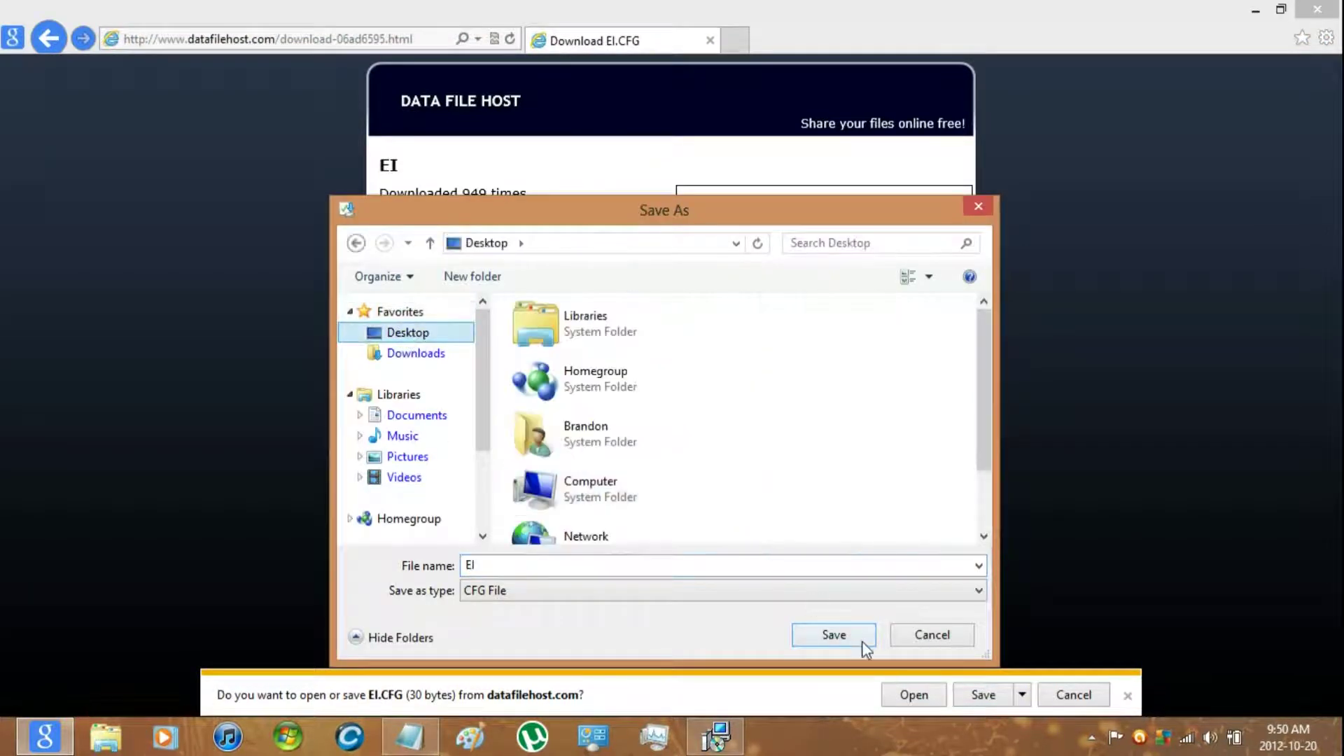
pyautogui.click(841, 636)
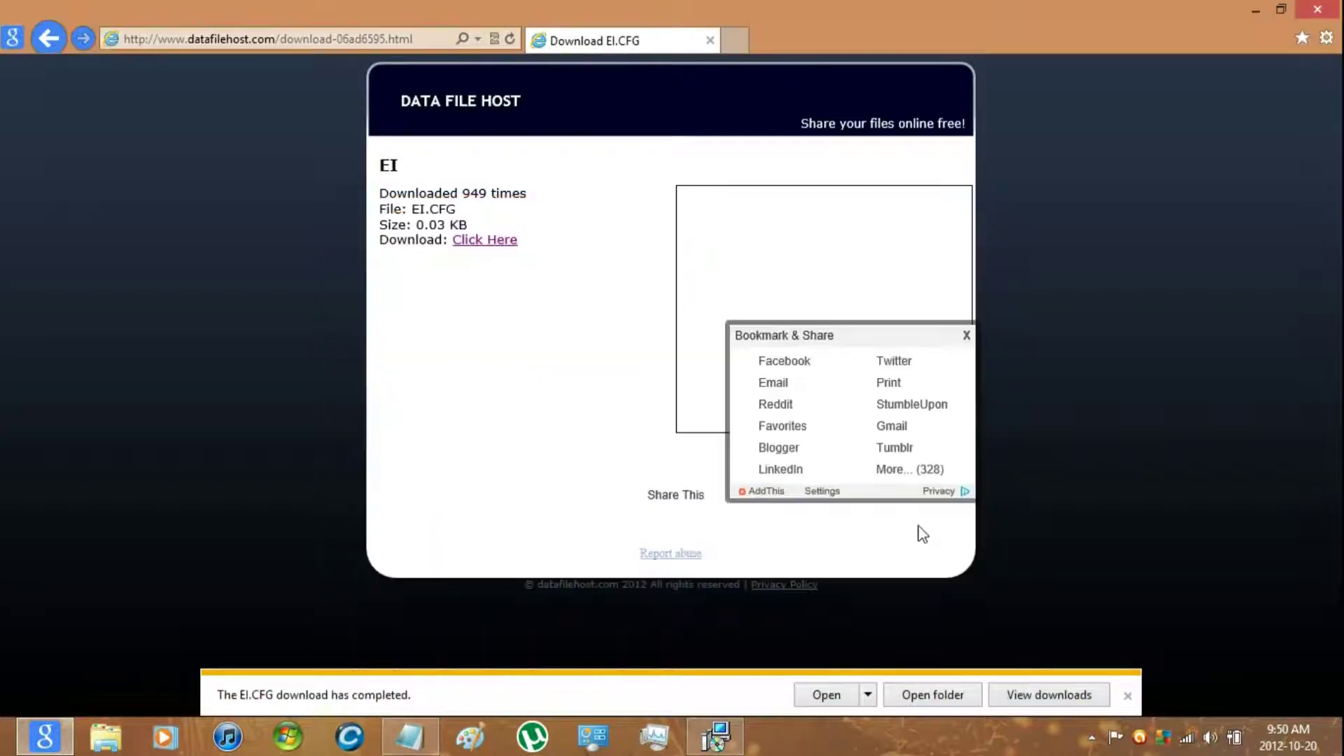
pyautogui.click(1126, 696)
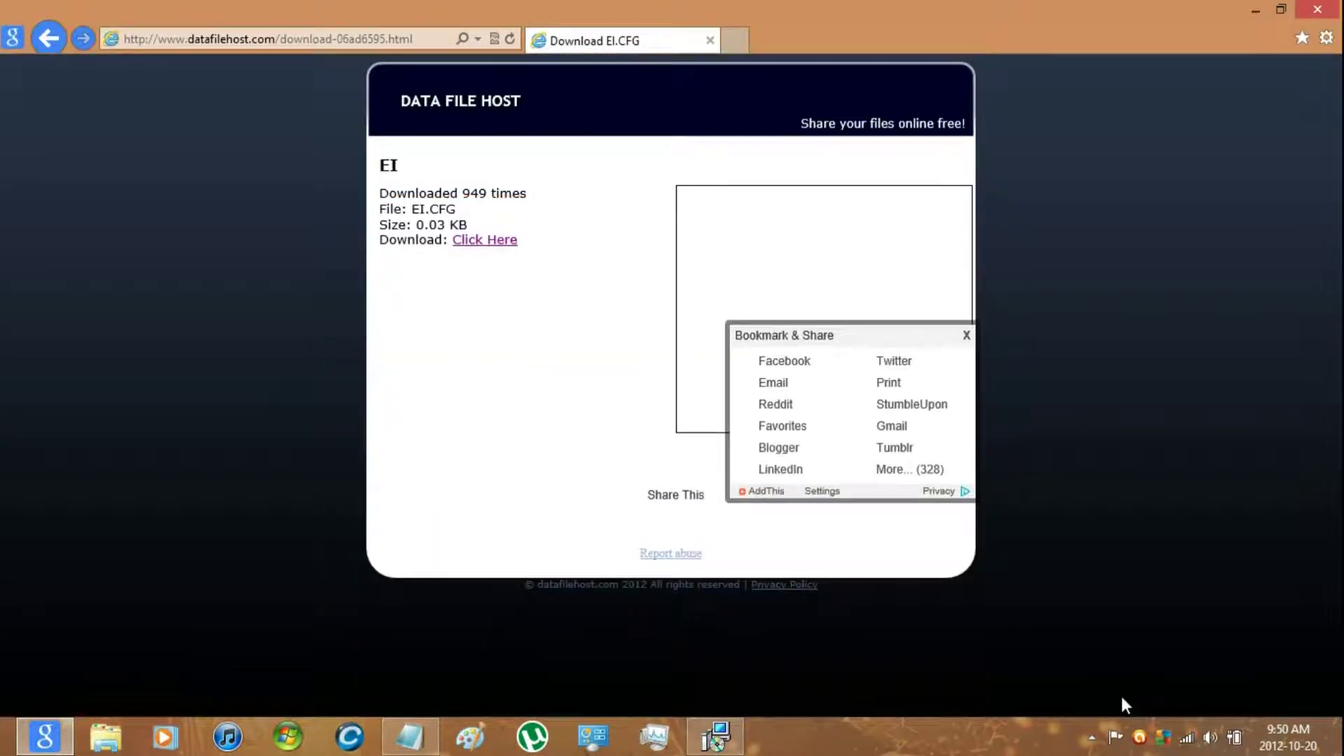
# - Close the browser and the Downloads notes, and open the Folders note
pyautogui.click(1336, 7)
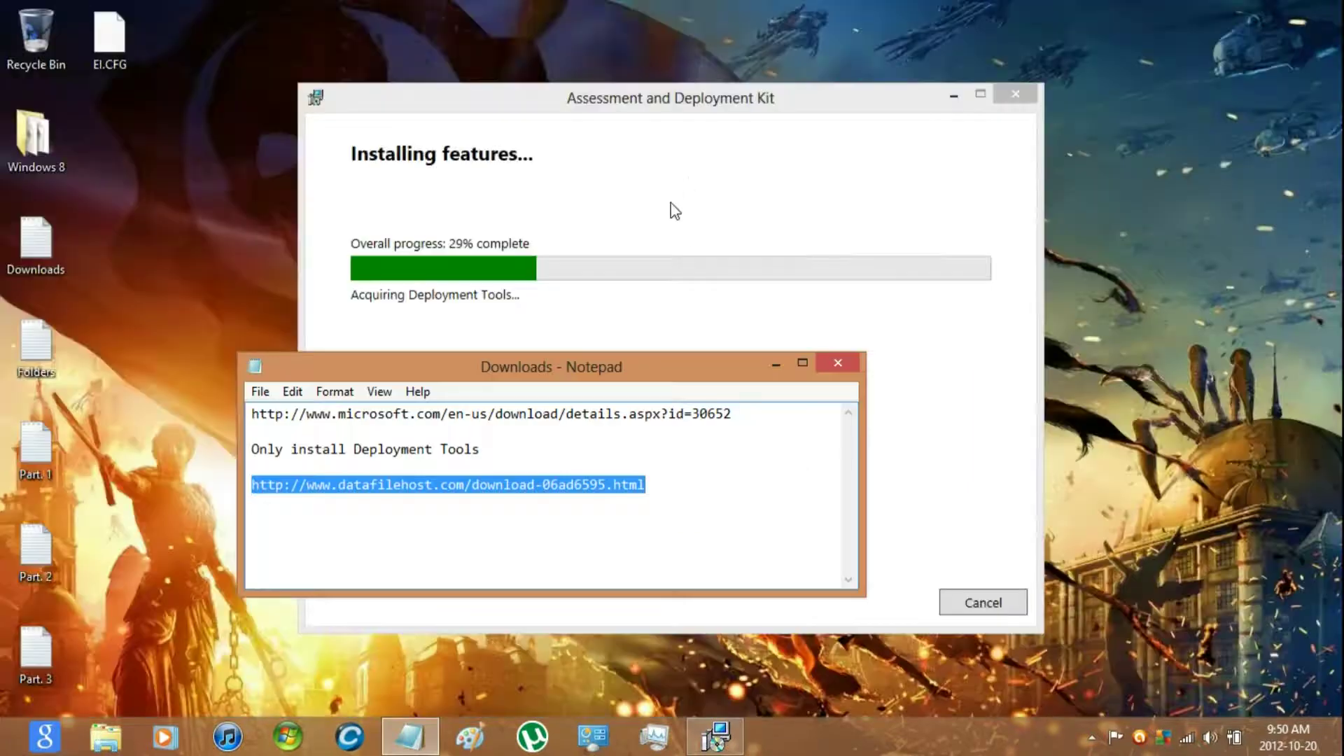
pyautogui.click(845, 361)
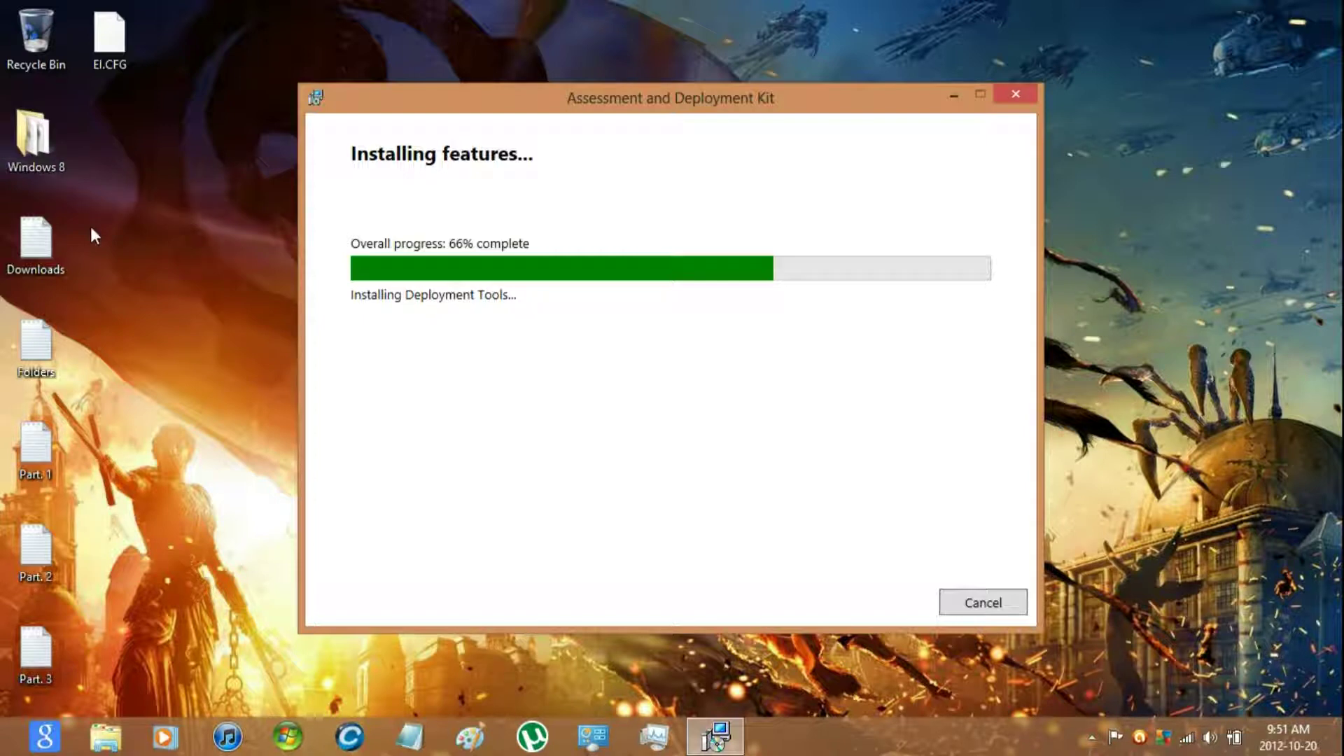
pyautogui.doubleClick(56, 329)
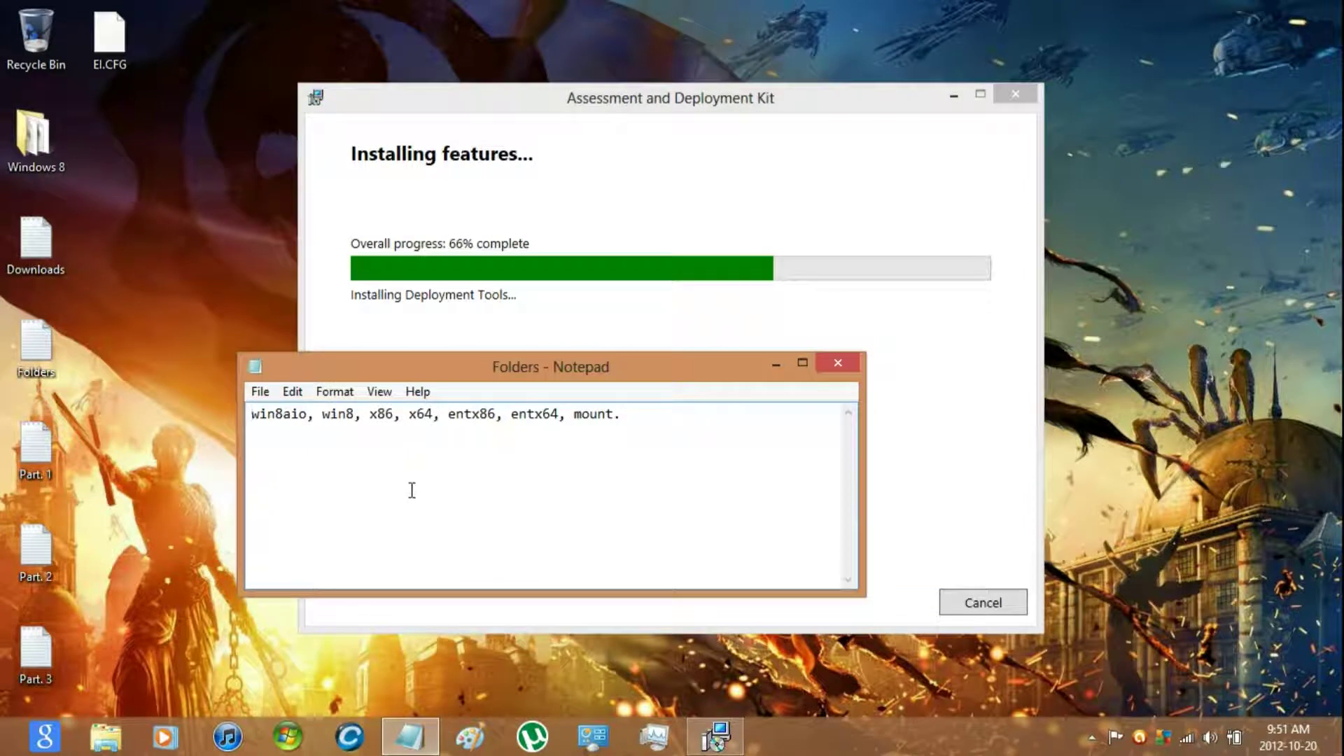
# - Select the folder name win8aio in the Folders note for reuse
pyautogui.click(283, 419)
pyautogui.doubleClick(283, 417)
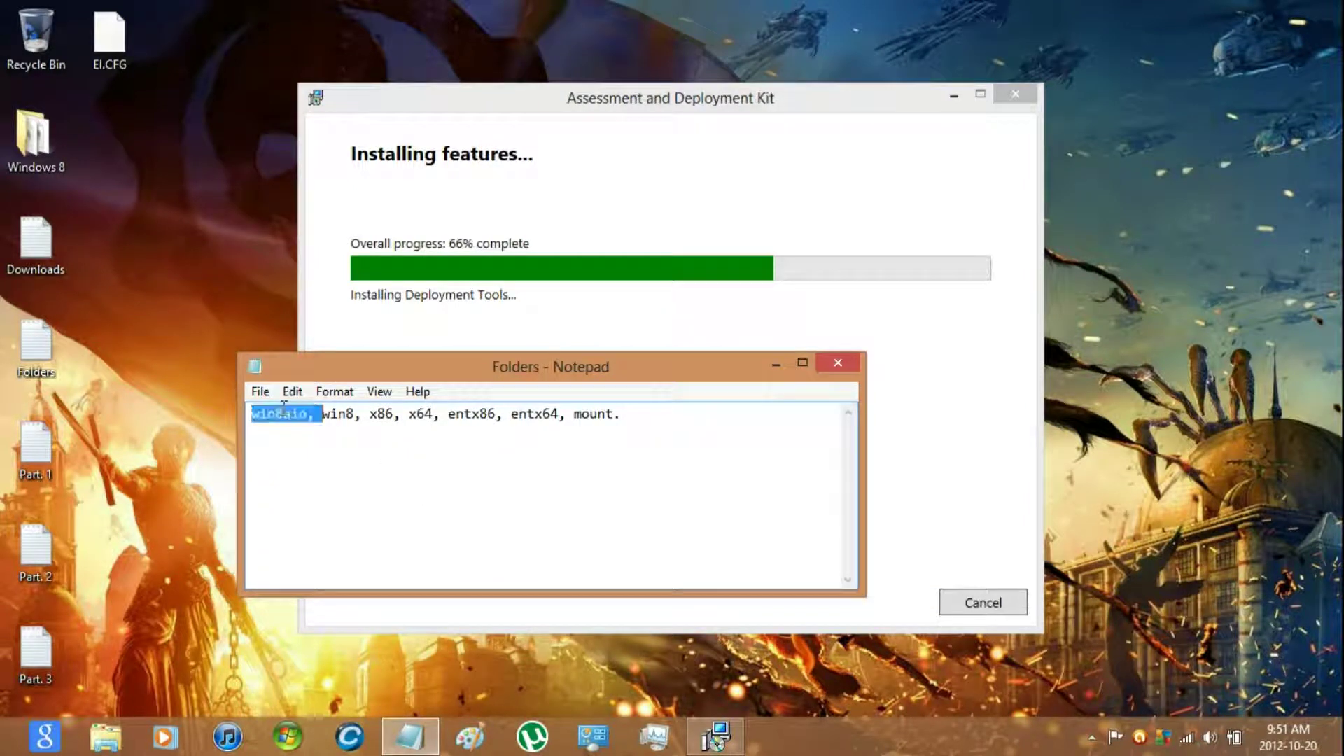
pyautogui.click(306, 418)
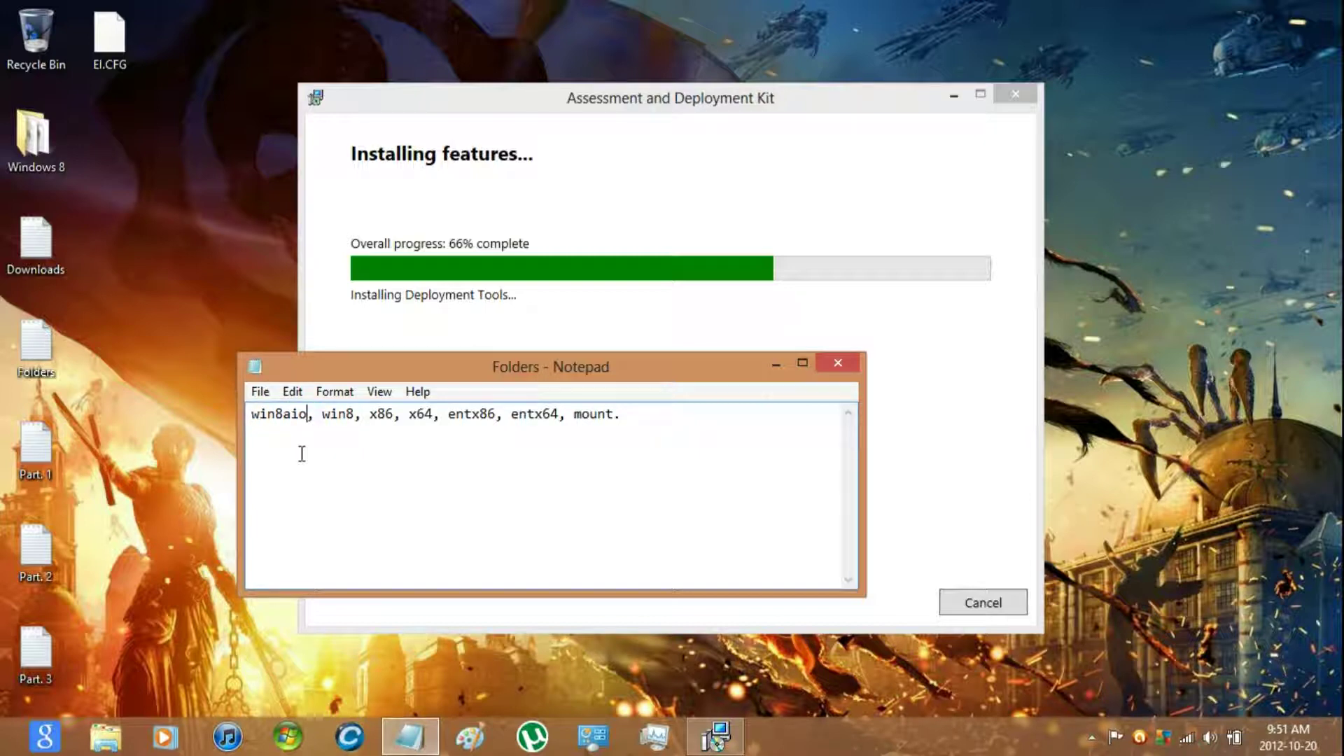
pyautogui.hotkey('shift', 'Home')
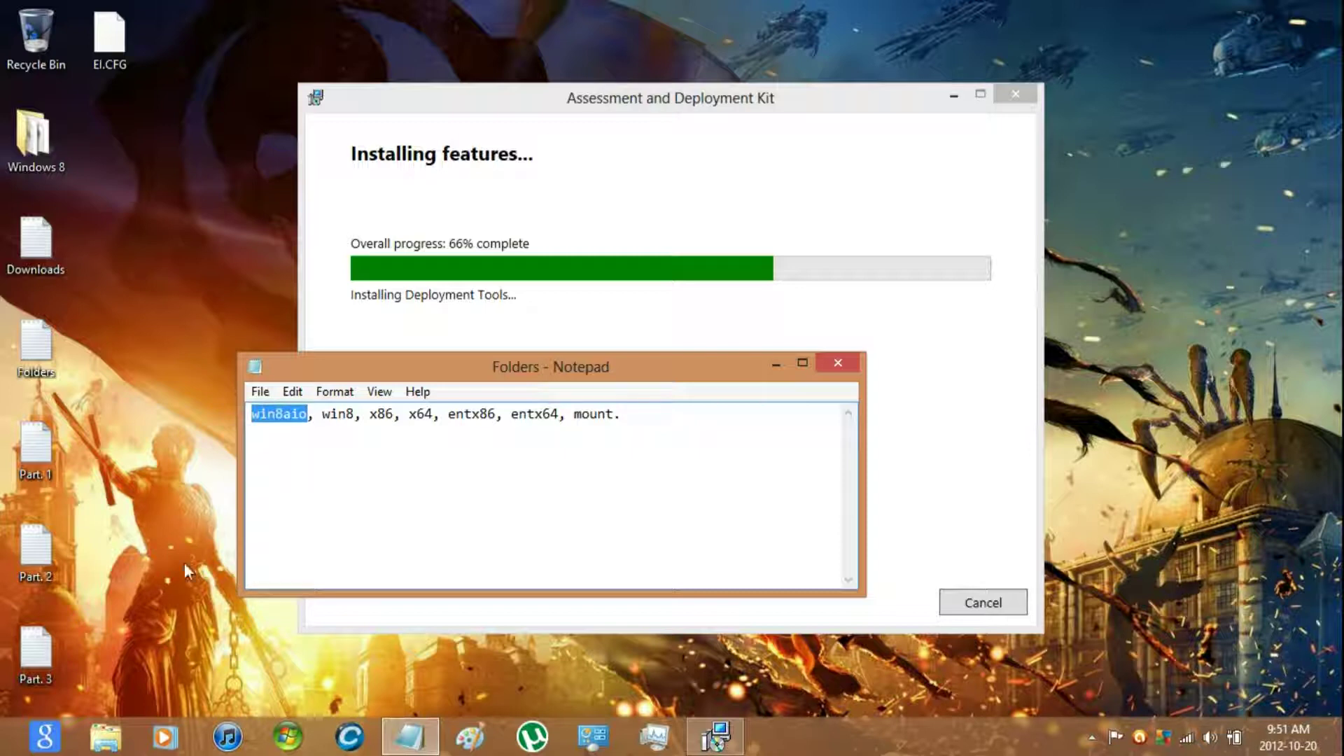
pyautogui.click(121, 729)
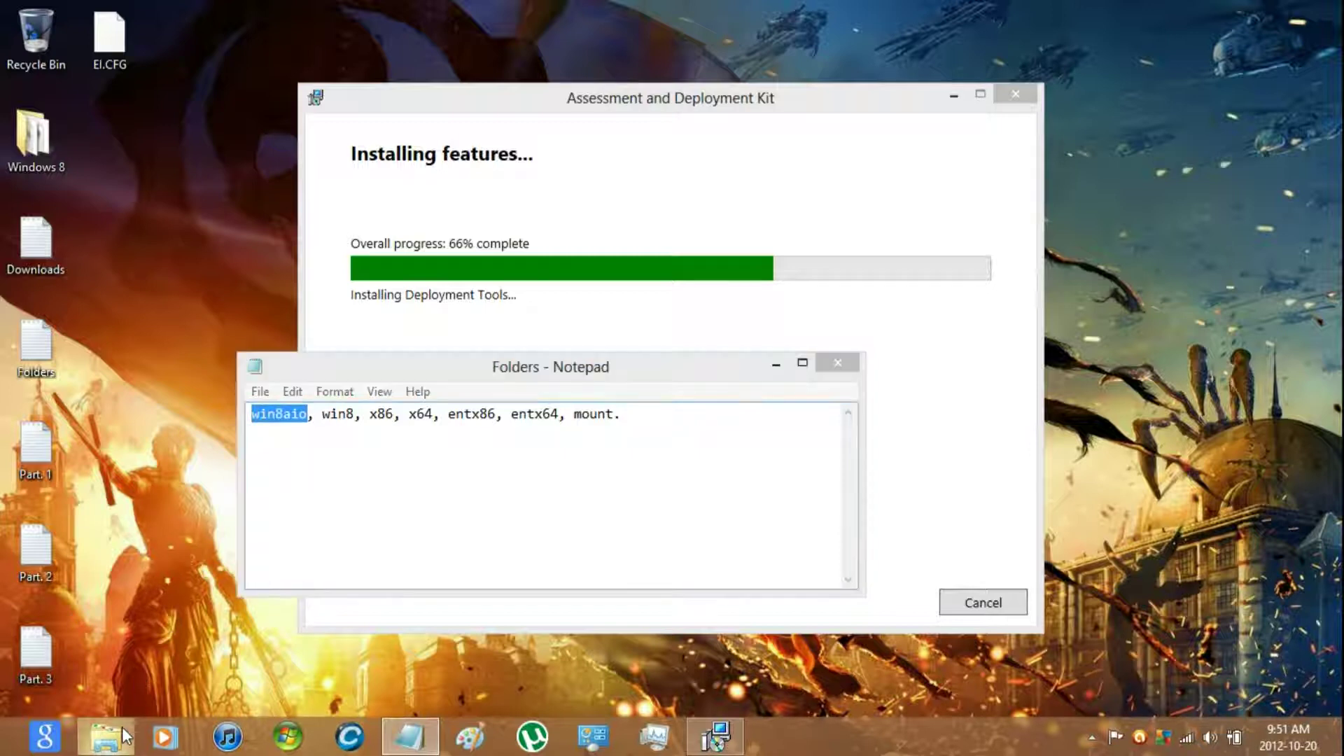
# - Create a folder named win8aio on drive C: and open it
pyautogui.click(245, 483)
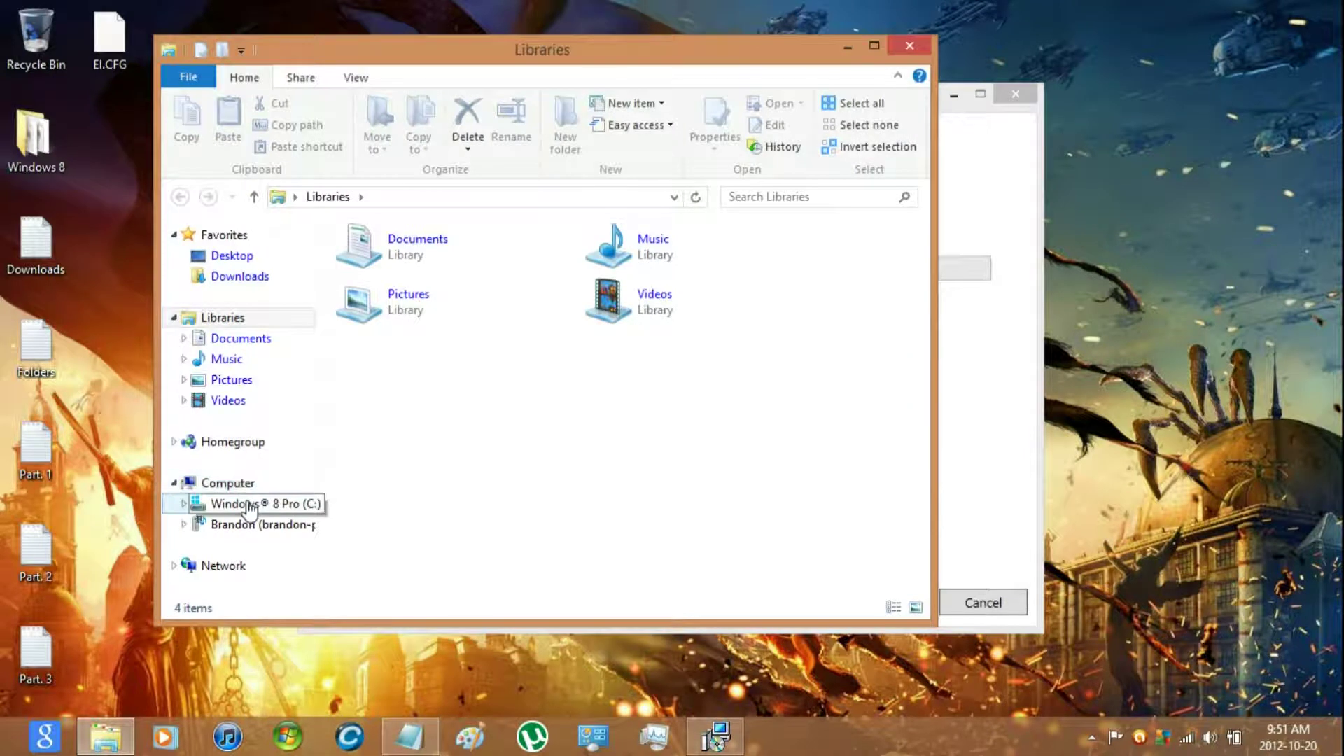
pyautogui.click(247, 506)
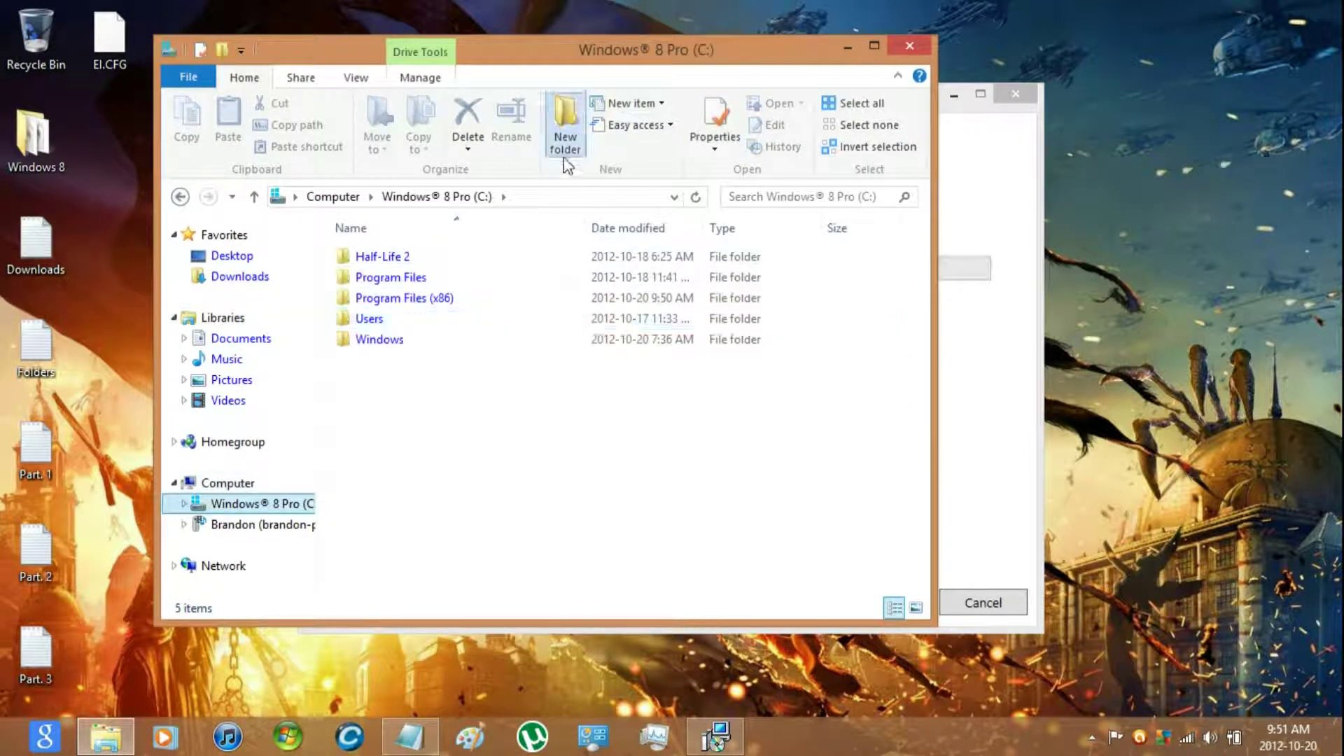
pyautogui.click(566, 133)
pyautogui.write('win8aio')
pyautogui.press('Return')
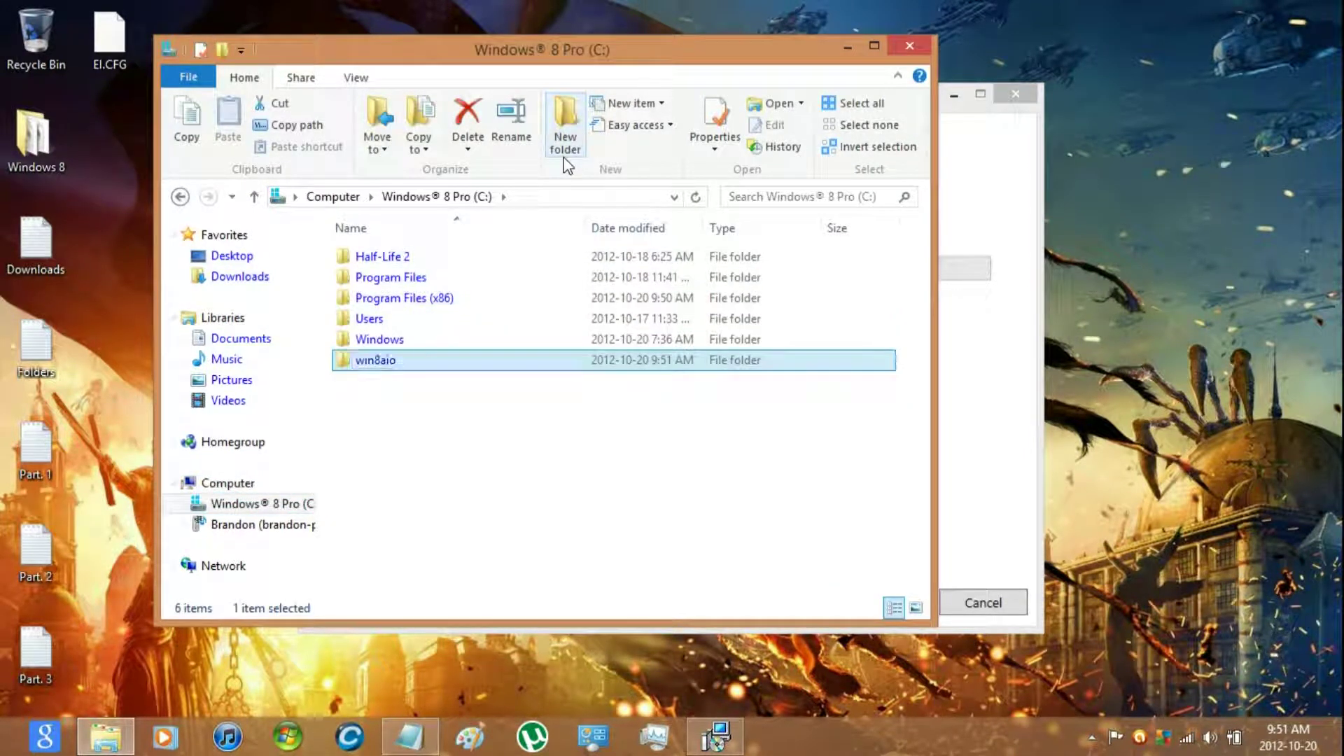
pyautogui.press('Return')
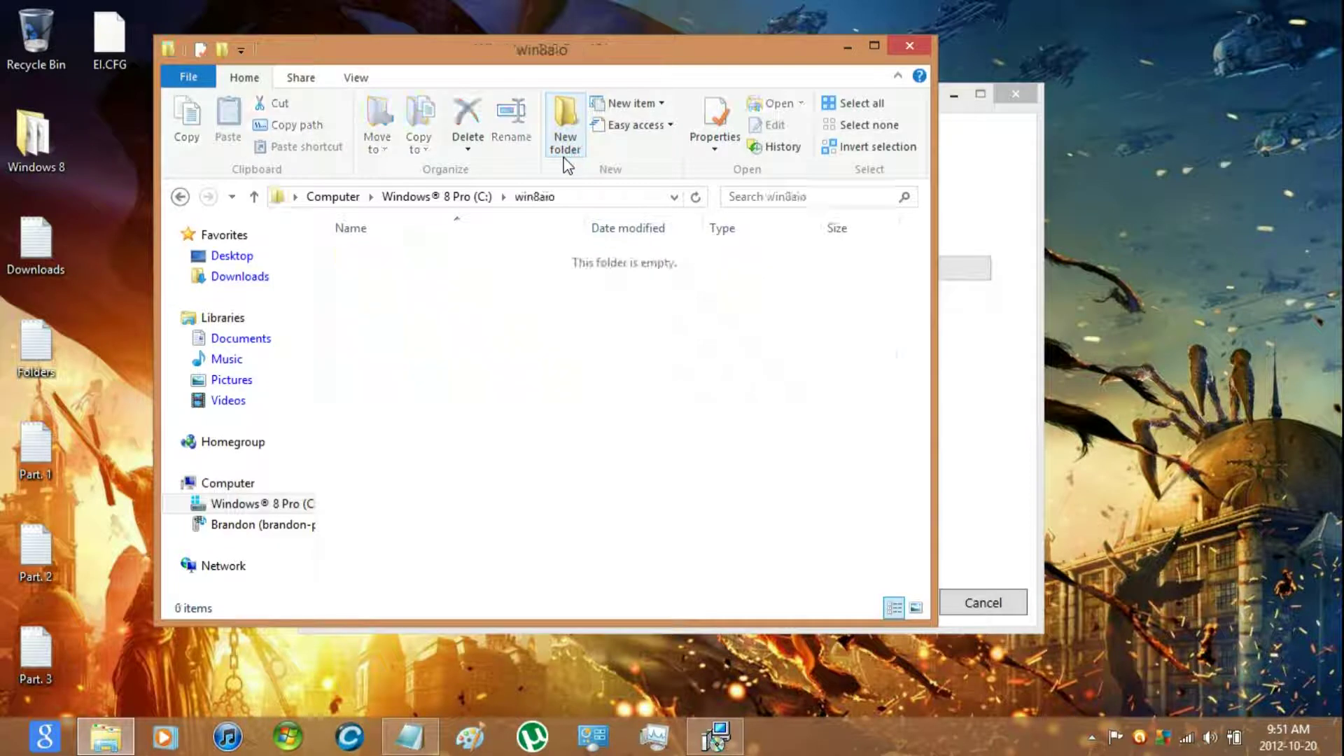
# - Create win8 and x86 subfolders in win8aio using names pasted from the Folders note
pyautogui.click(410, 735)
pyautogui.click(323, 420)
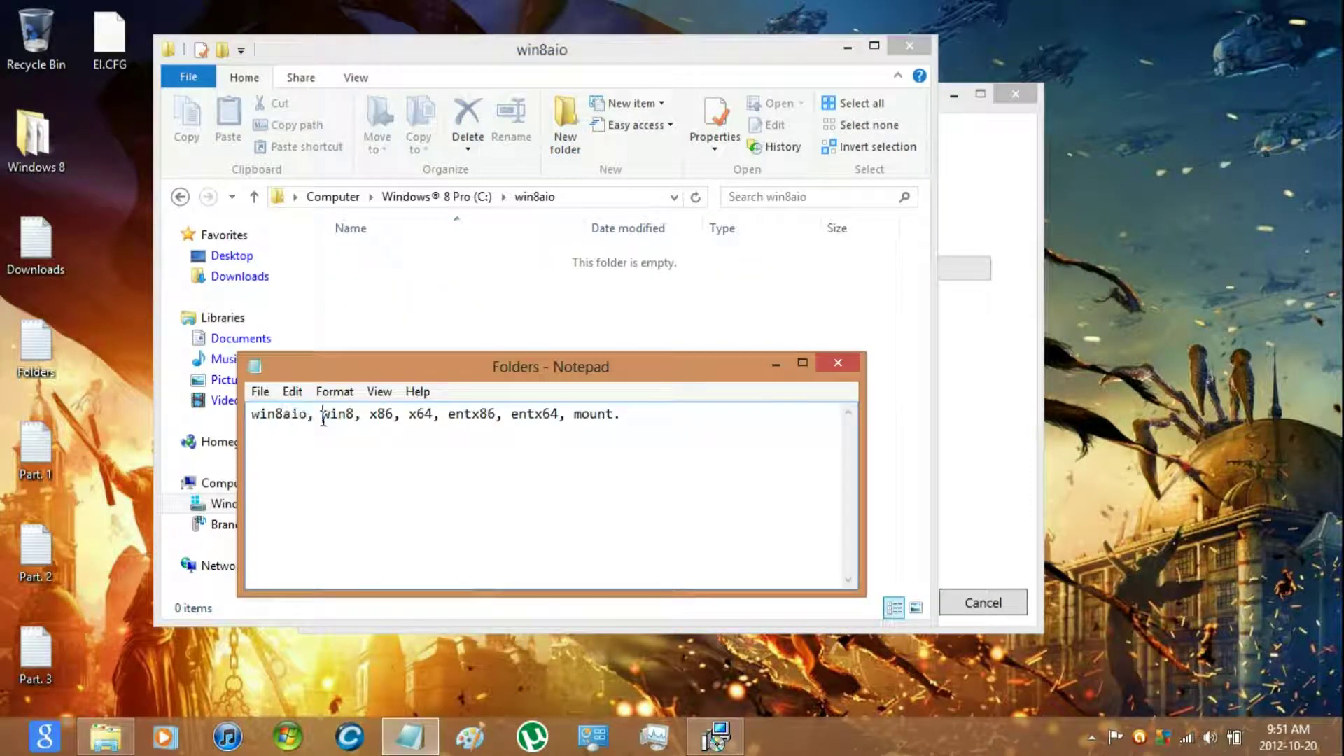
pyautogui.hotkey('shift', 'Right')
pyautogui.hotkey('shift', 'Right')
pyautogui.hotkey('shift', 'Right')
pyautogui.hotkey('shift', 'Right')
pyautogui.hotkey('ctrl', 'c')
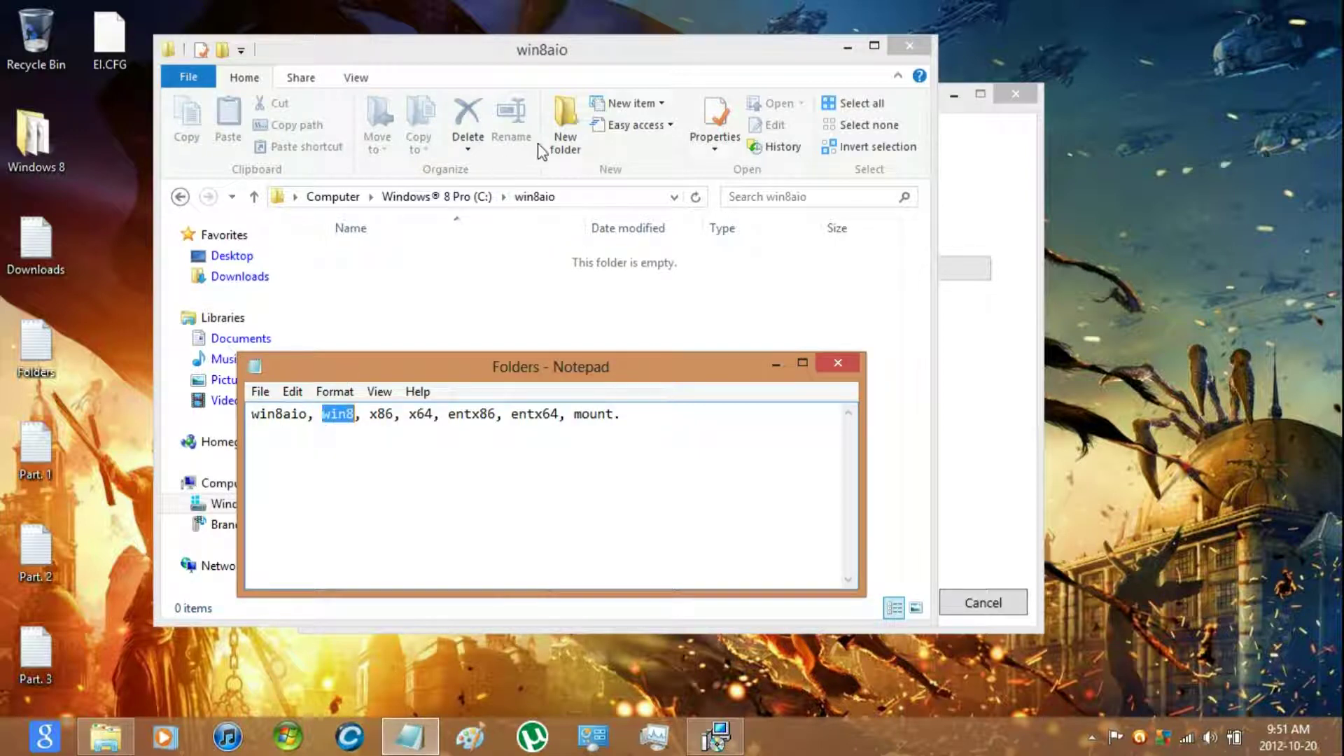
pyautogui.click(564, 138)
pyautogui.hotkey('ctrl', 'v')
pyautogui.press('Return')
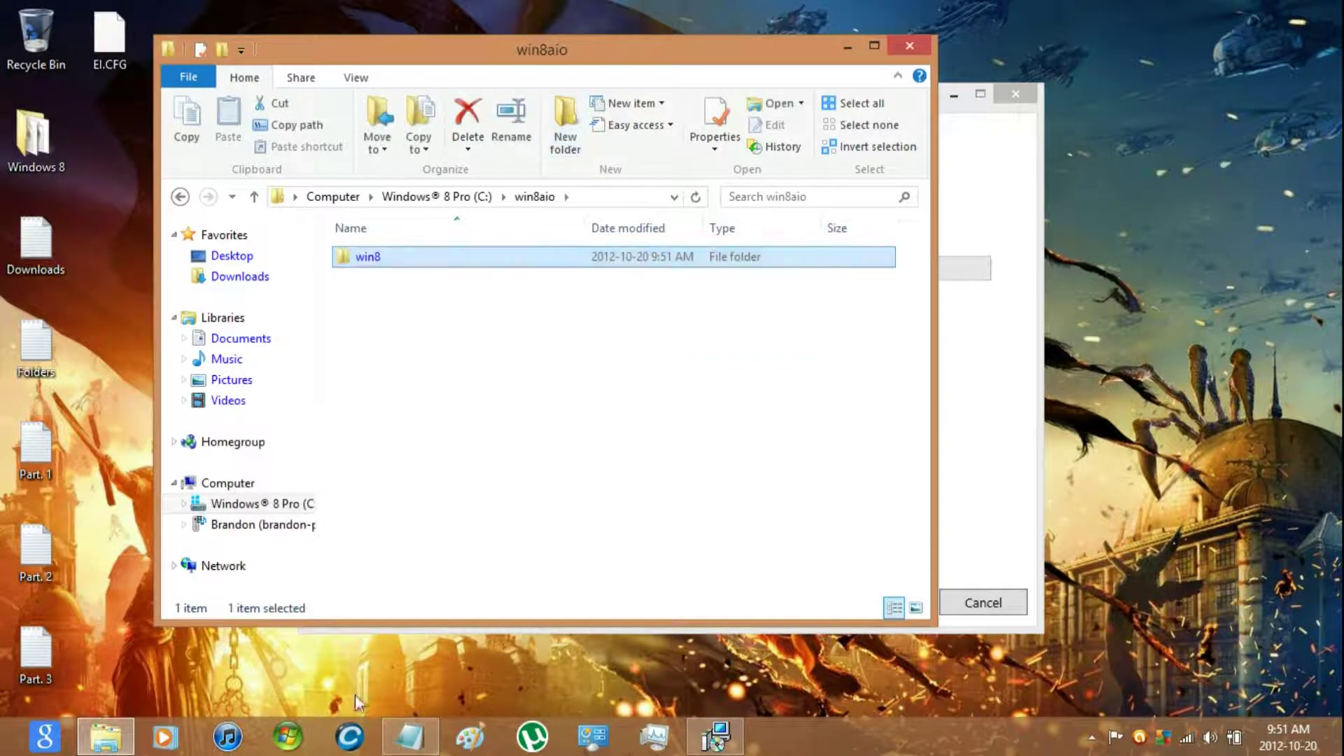
pyautogui.hotkey('alt', 'Tab')
pyautogui.press('Right')
pyautogui.press('Right')
pyautogui.press('Right')
pyautogui.hotkey('shift', 'Right')
pyautogui.hotkey('shift', 'Right')
pyautogui.hotkey('shift', 'Right')
pyautogui.hotkey('ctrl', 'c')
pyautogui.click(564, 147)
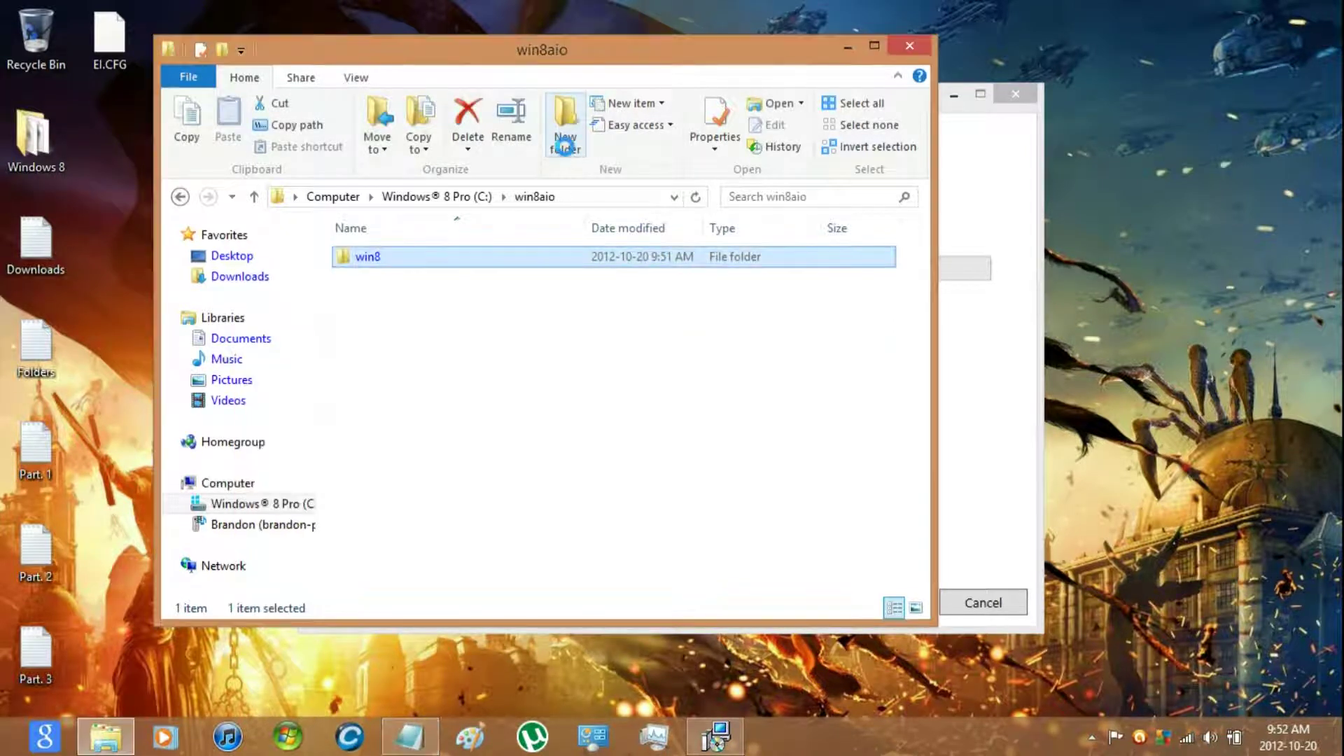
pyautogui.click(565, 147)
pyautogui.hotkey('ctrl', 'v')
pyautogui.press('Return')
# - Add x64 and entx86 subfolders the same way
pyautogui.hotkey('alt', 'Tab')
pyautogui.doubleClick(424, 414)
pyautogui.hotkey('ctrl', 'c')
pyautogui.hotkey('alt', 'Tab')
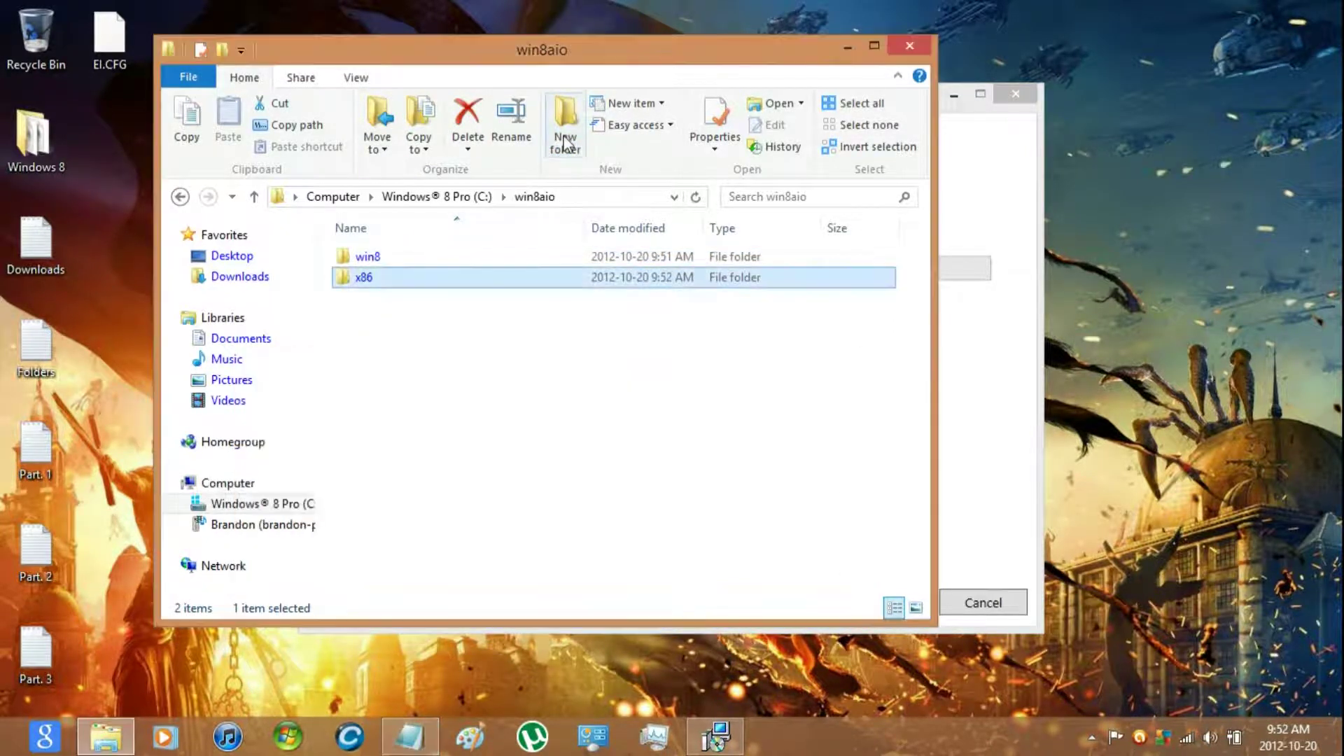
pyautogui.click(564, 147)
pyautogui.hotkey('ctrl', 'v')
pyautogui.press('Return')
pyautogui.hotkey('alt', 'Tab')
pyautogui.doubleClick(473, 413)
pyautogui.hotkey('ctrl', 'c')
pyautogui.hotkey('alt', 'Tab')
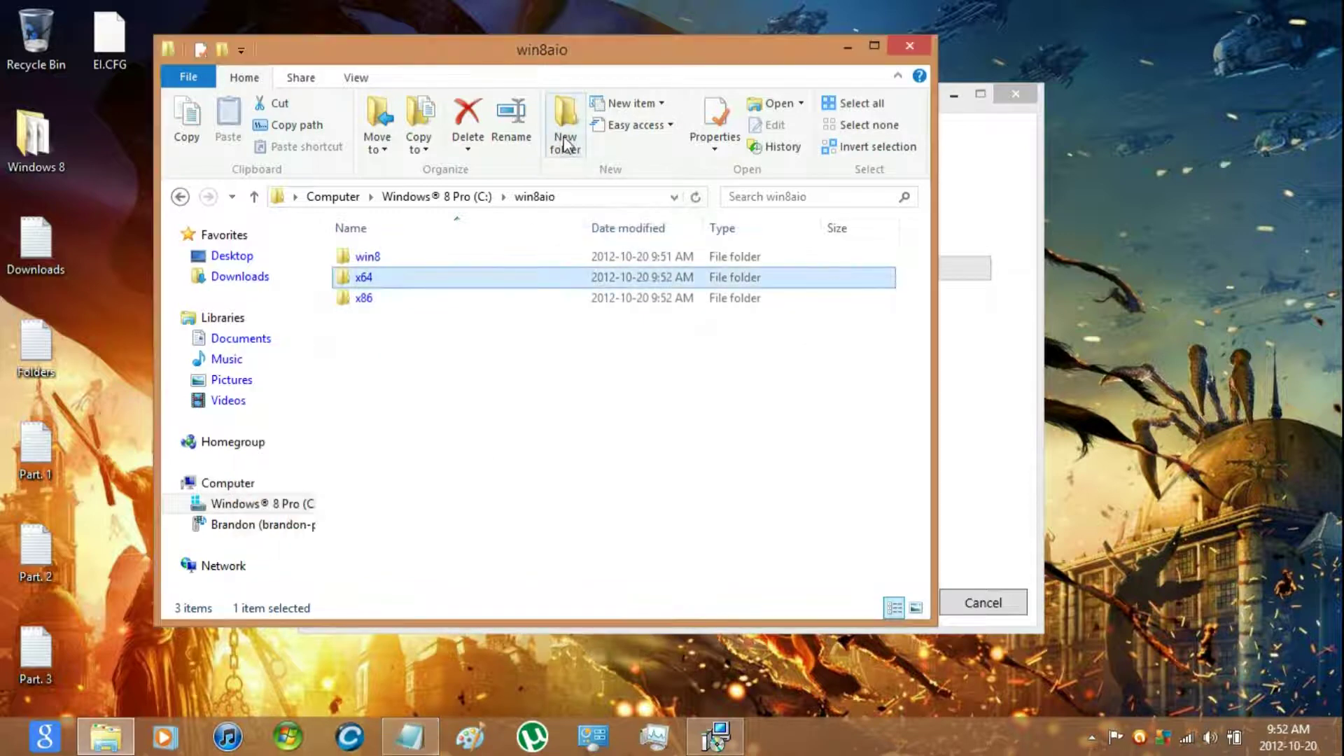
pyautogui.click(564, 147)
pyautogui.hotkey('ctrl', 'v')
pyautogui.press('Return')
# - Add the entx64 and mount subfolders, completing the six folders
pyautogui.hotkey('alt', 'Tab')
pyautogui.doubleClick(536, 413)
pyautogui.hotkey('ctrl', 'c')
pyautogui.hotkey('alt', 'Tab')
pyautogui.click(564, 144)
pyautogui.hotkey('ctrl', 'v')
pyautogui.press('Return')
pyautogui.hotkey('alt', 'Tab')
pyautogui.moveTo(574, 414); pyautogui.dragTo(611, 413)
pyautogui.hotkey('ctrl', 'c')
pyautogui.hotkey('alt', 'Tab')
pyautogui.click(565, 143)
pyautogui.hotkey('ctrl', 'v')
pyautogui.press('Return')
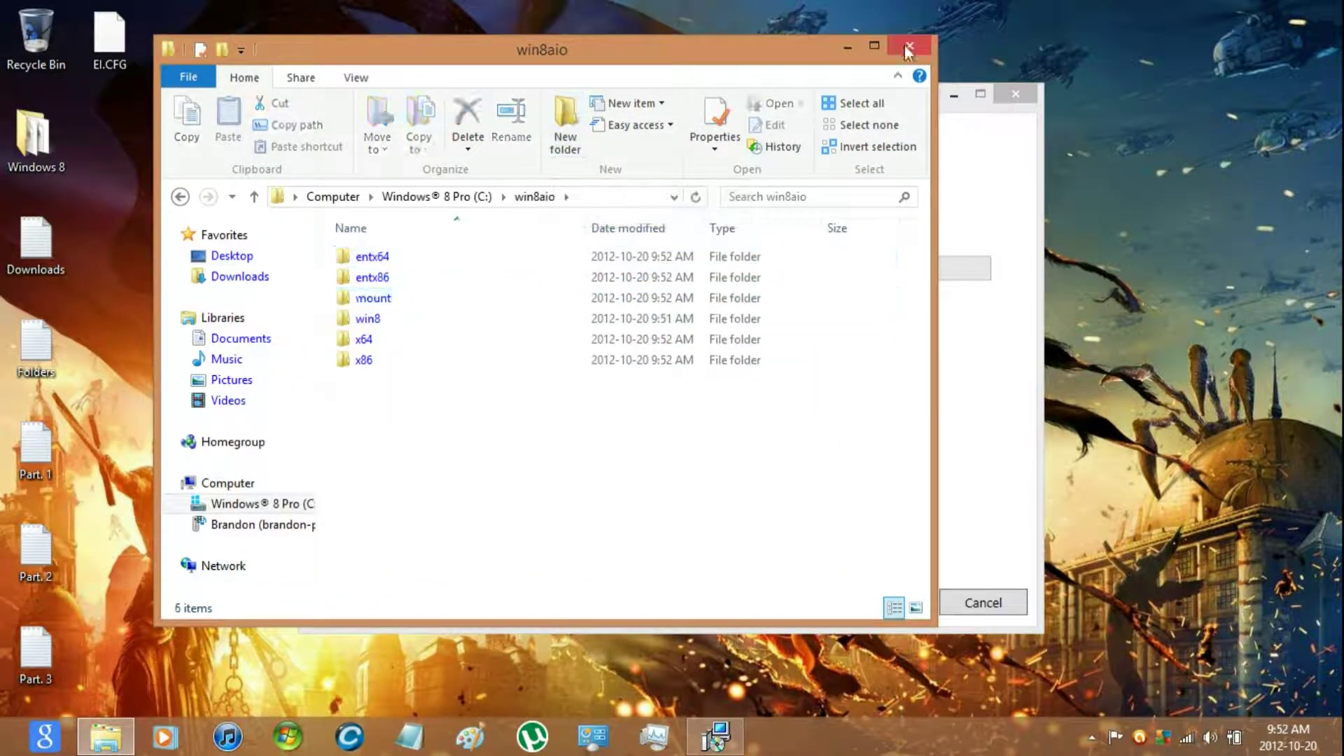
pyautogui.doubleClick(585, 322)
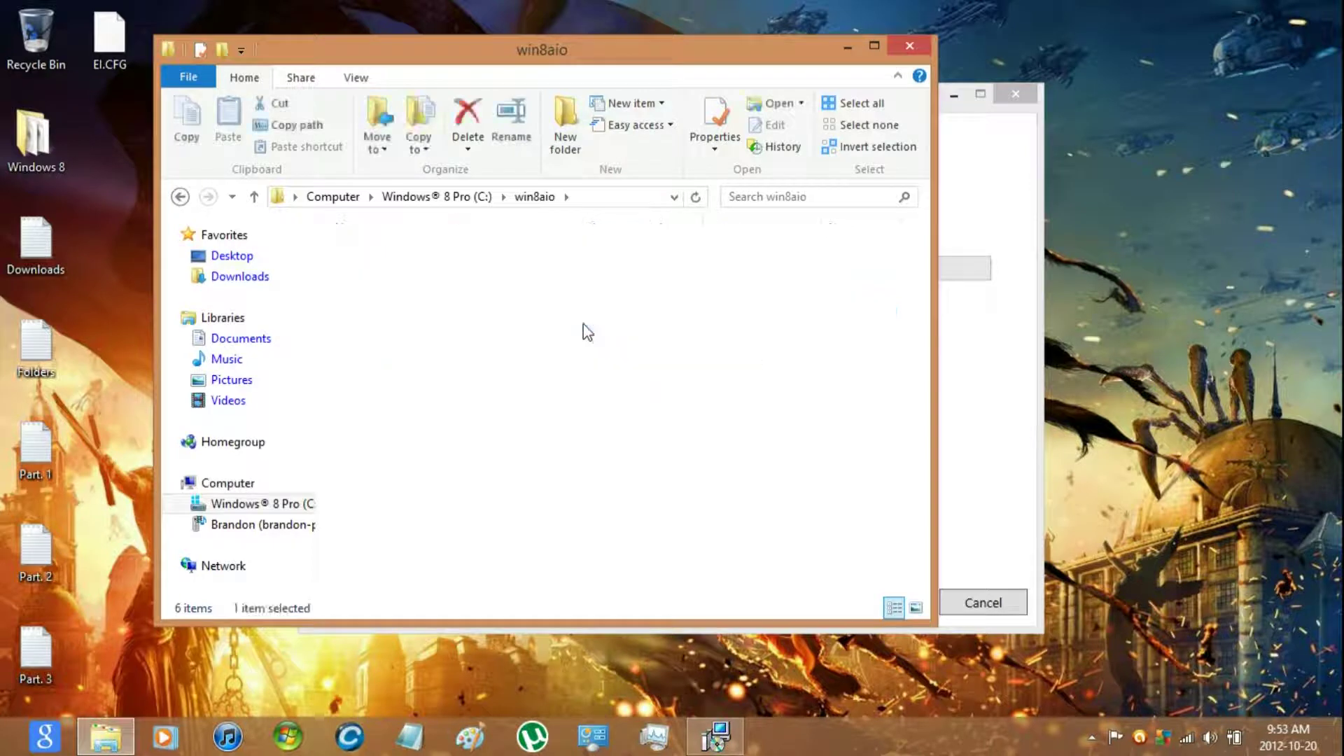
# - Mount the en_windows_8_x86_dvd_915417 disc image from the Windows 8 folder
pyautogui.click(61, 159)
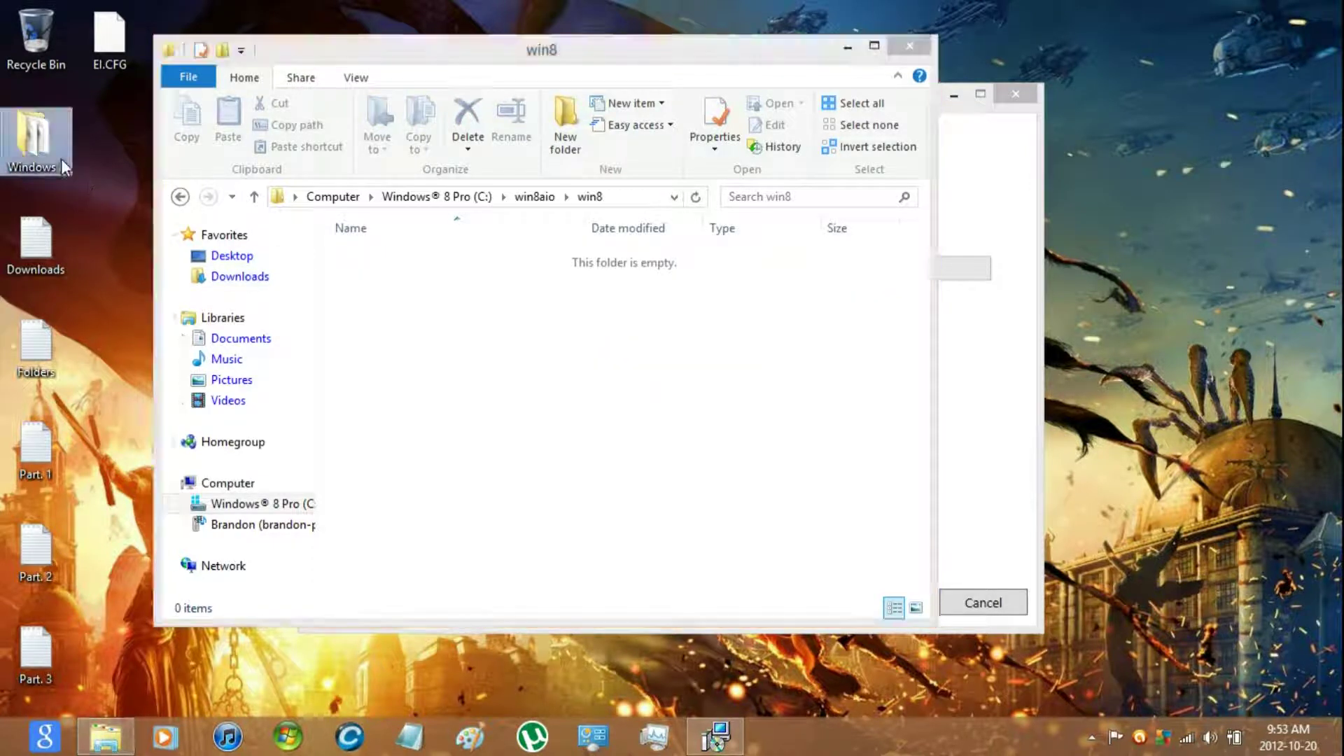
pyautogui.doubleClick(60, 158)
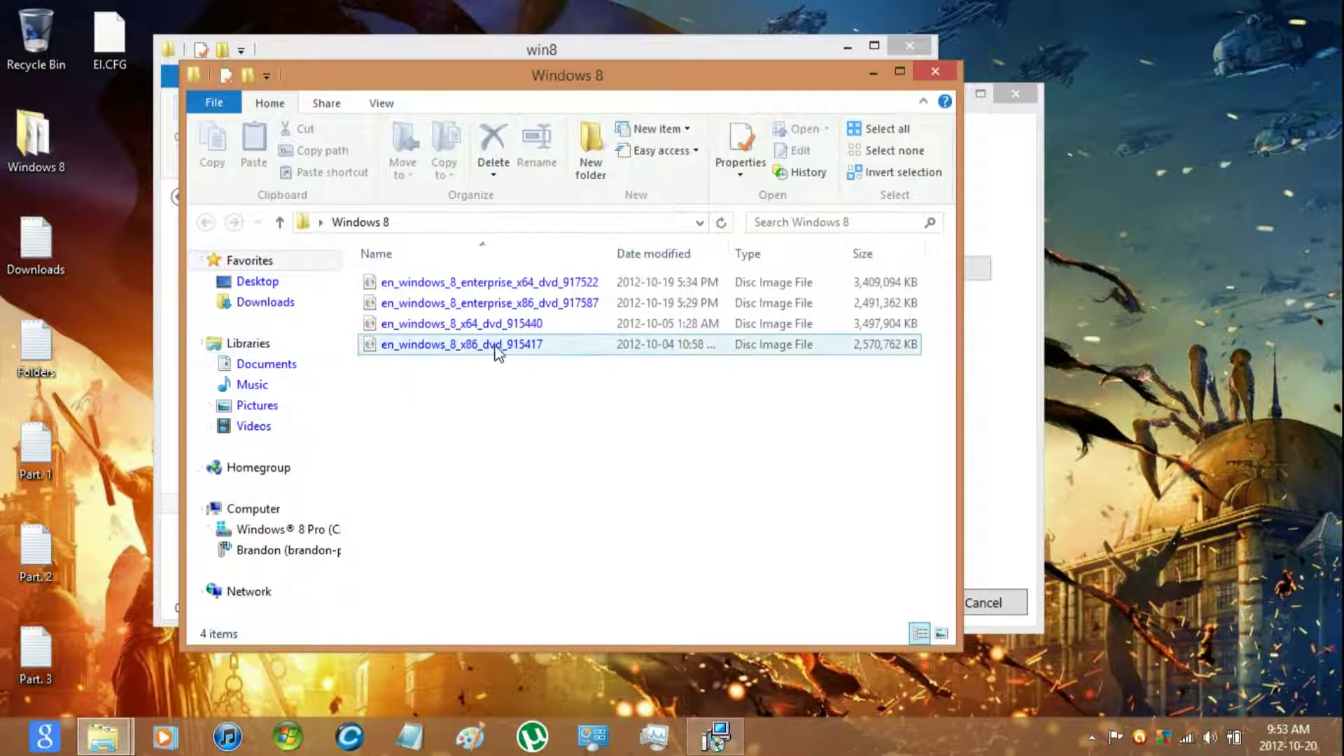
pyautogui.click(498, 352)
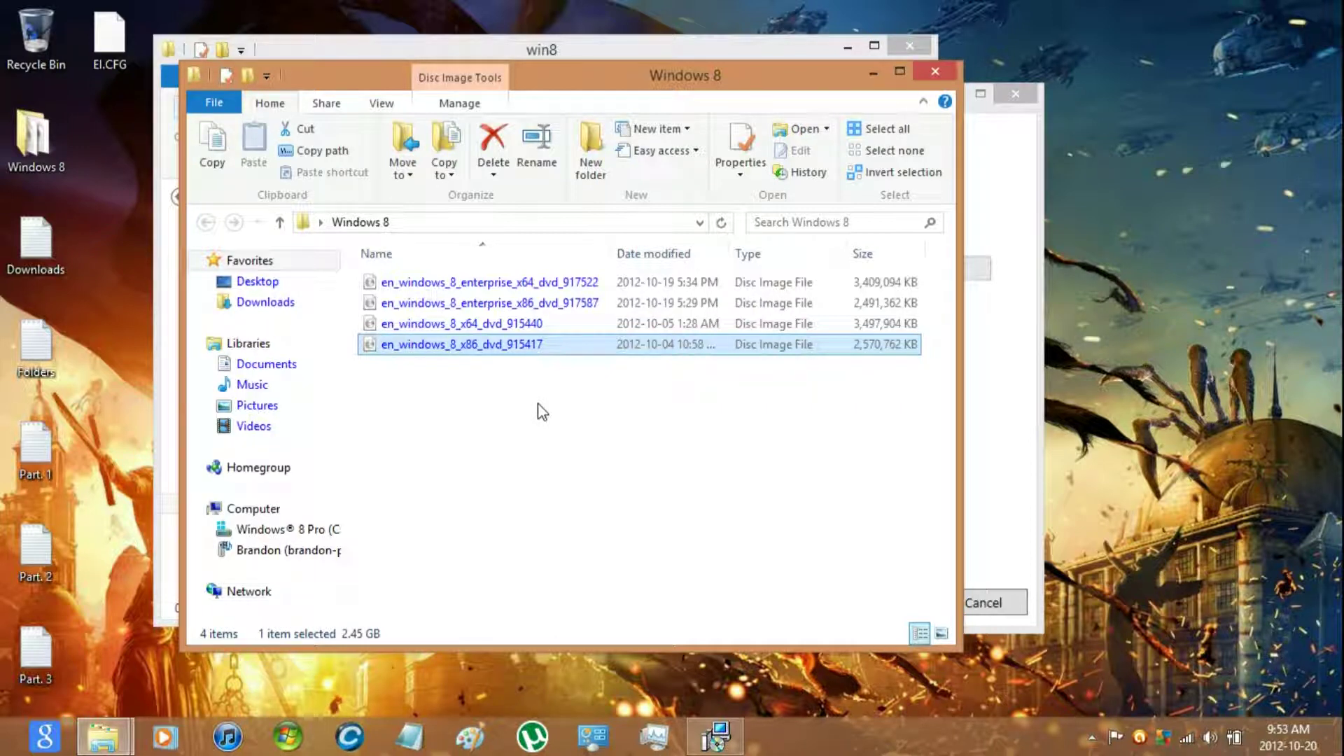
pyautogui.press('Return')
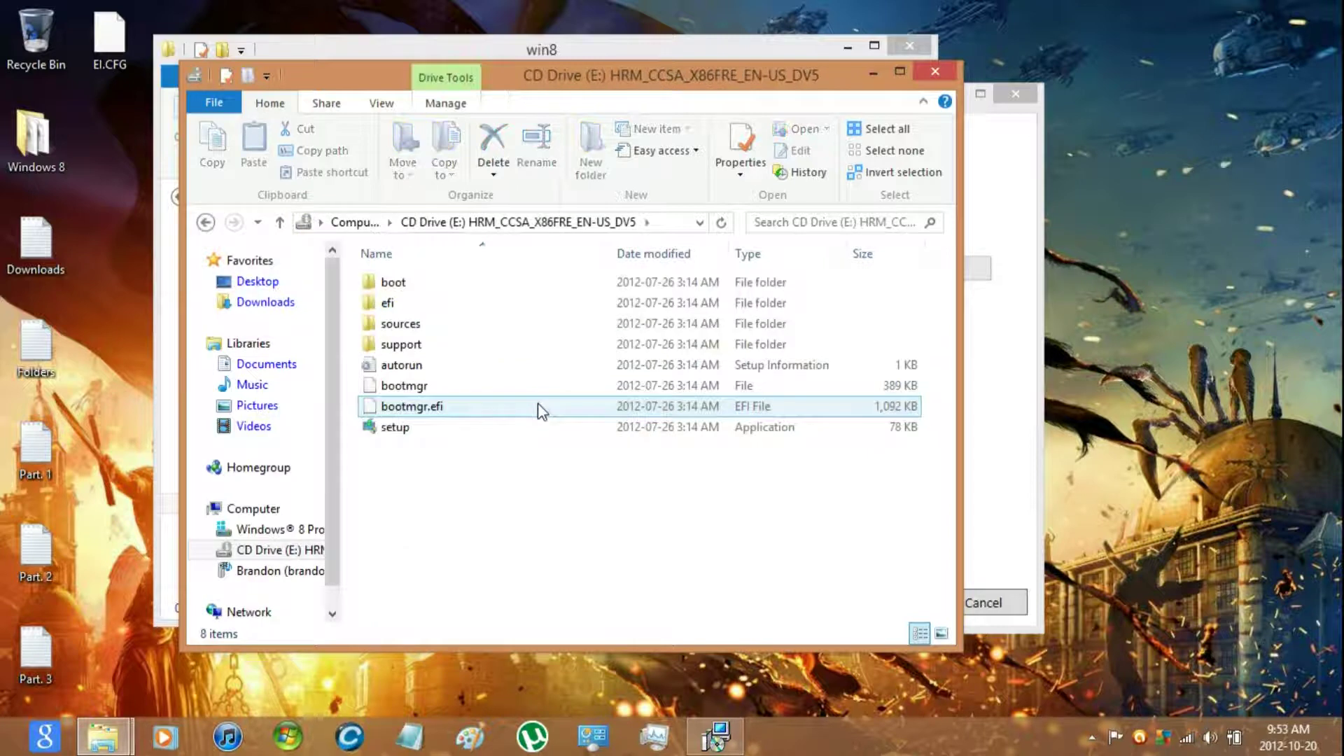
# - Copy all eight items from the mounted disc into the win8 folder
pyautogui.moveTo(515, 408); pyautogui.dragTo(451, 274)
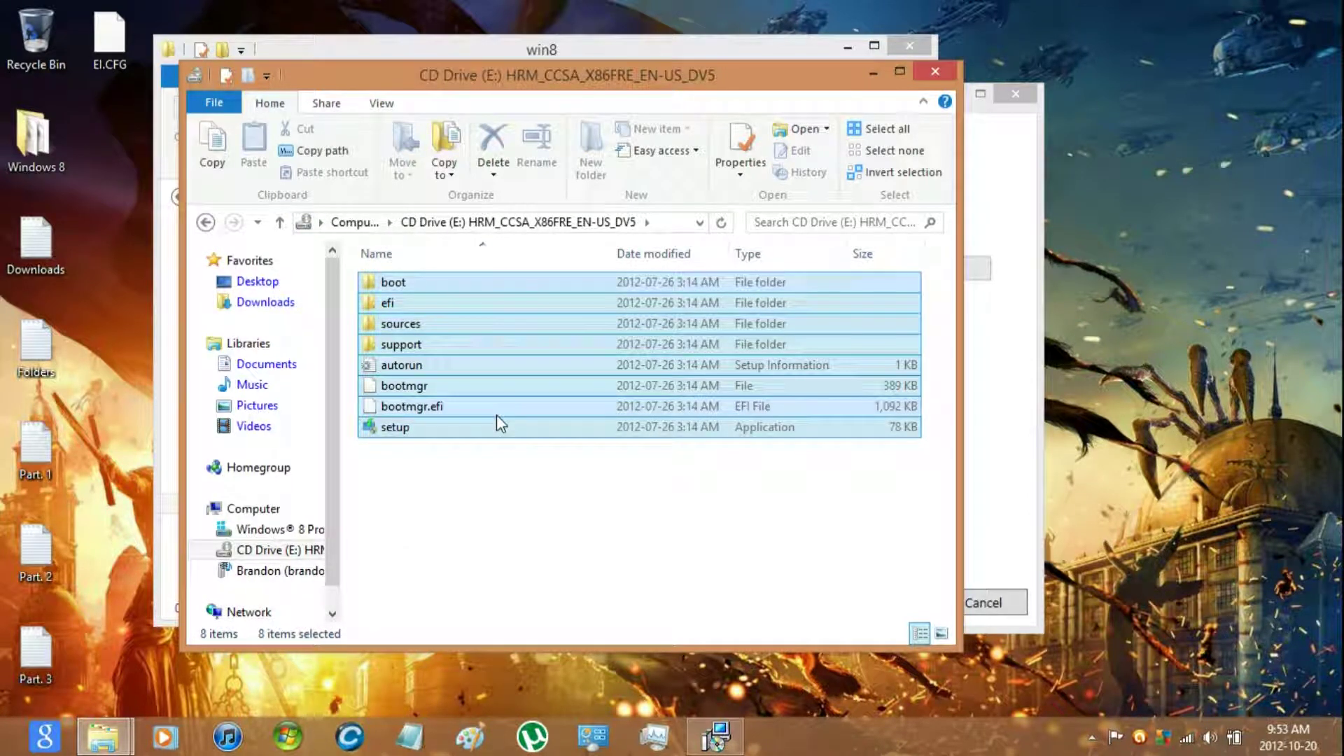
pyautogui.moveTo(497, 414); pyautogui.dragTo(611, 89)
pyautogui.moveTo(791, 198); pyautogui.dragTo(777, 266)
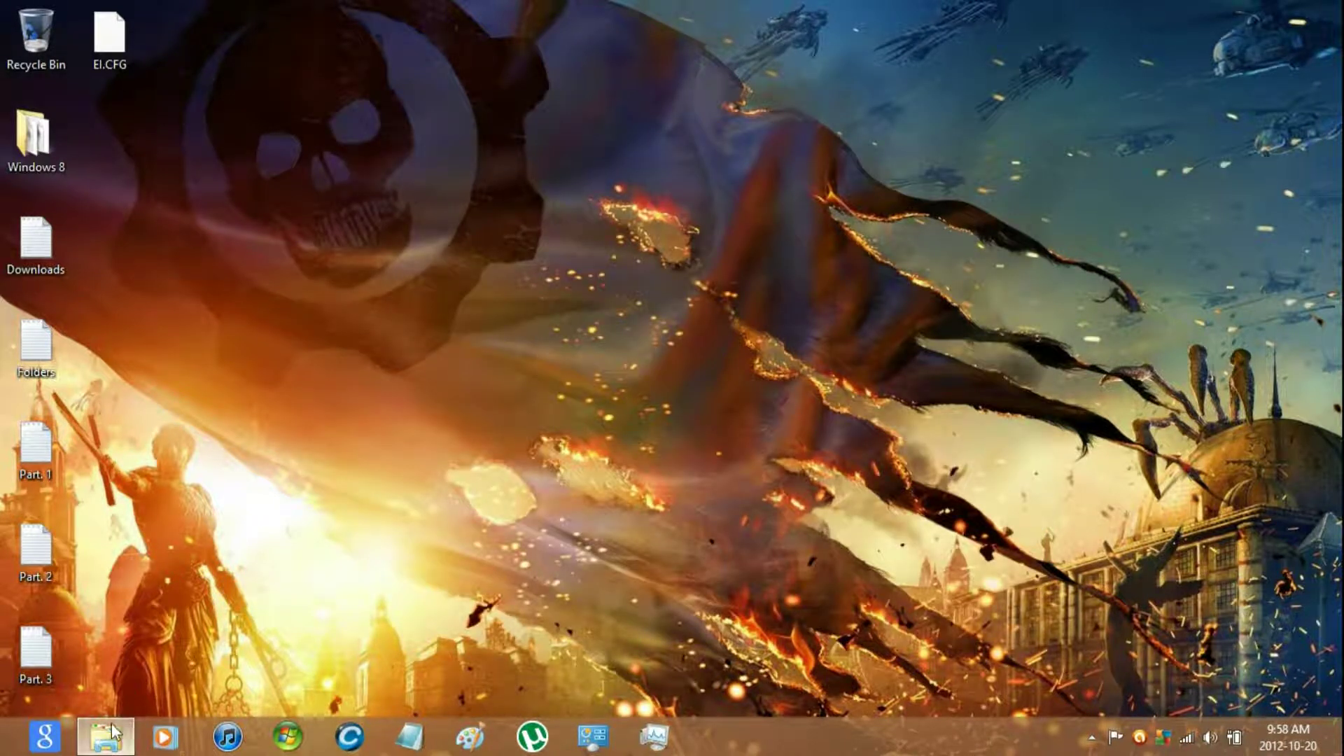
# - Move install.wim from win8\sources up into win8 via the folder tree, then view win8aio
pyautogui.click(130, 617)
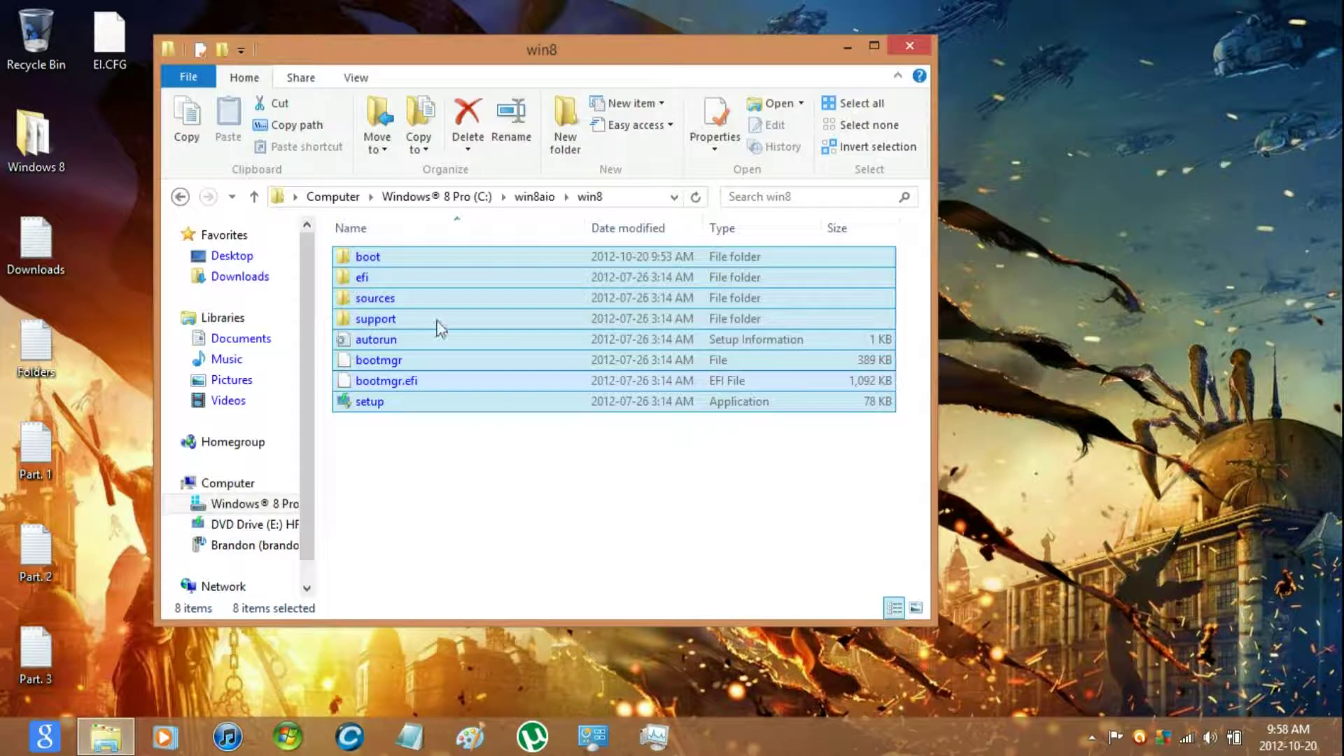
pyautogui.click(466, 301)
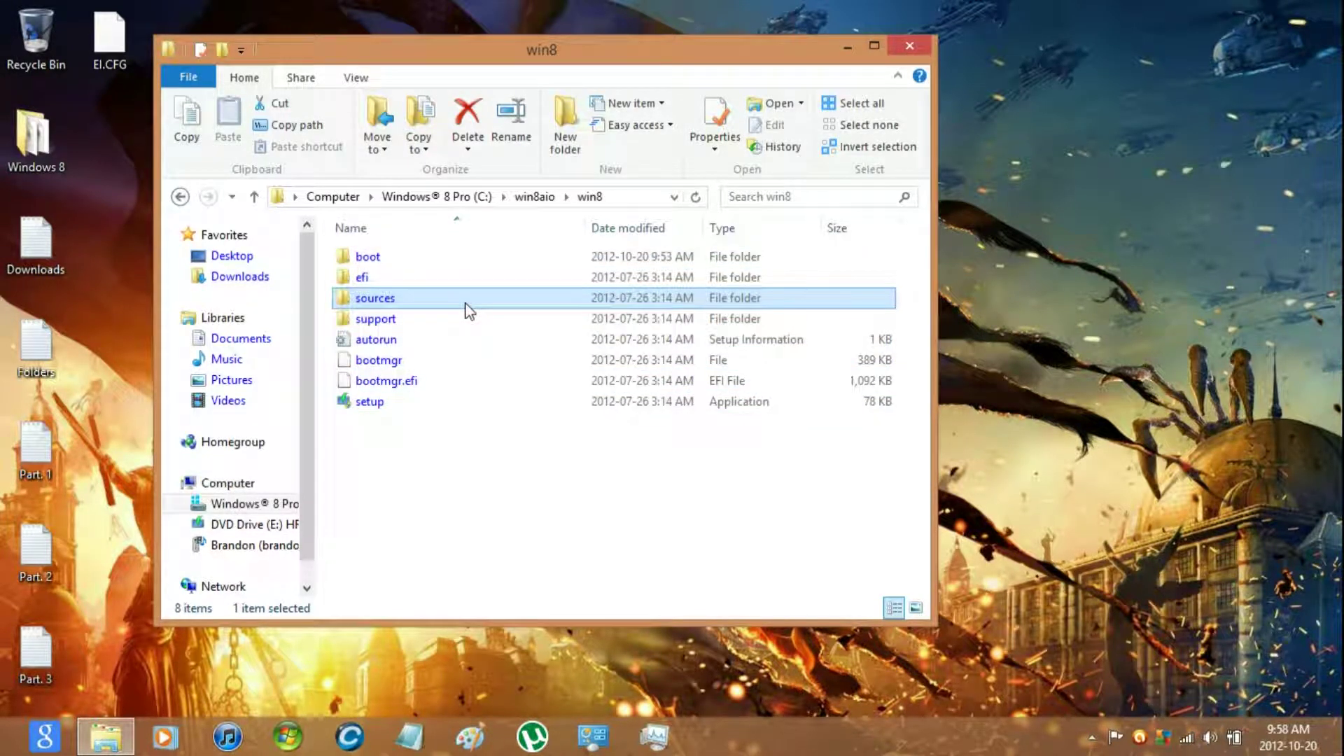
pyautogui.doubleClick(468, 309)
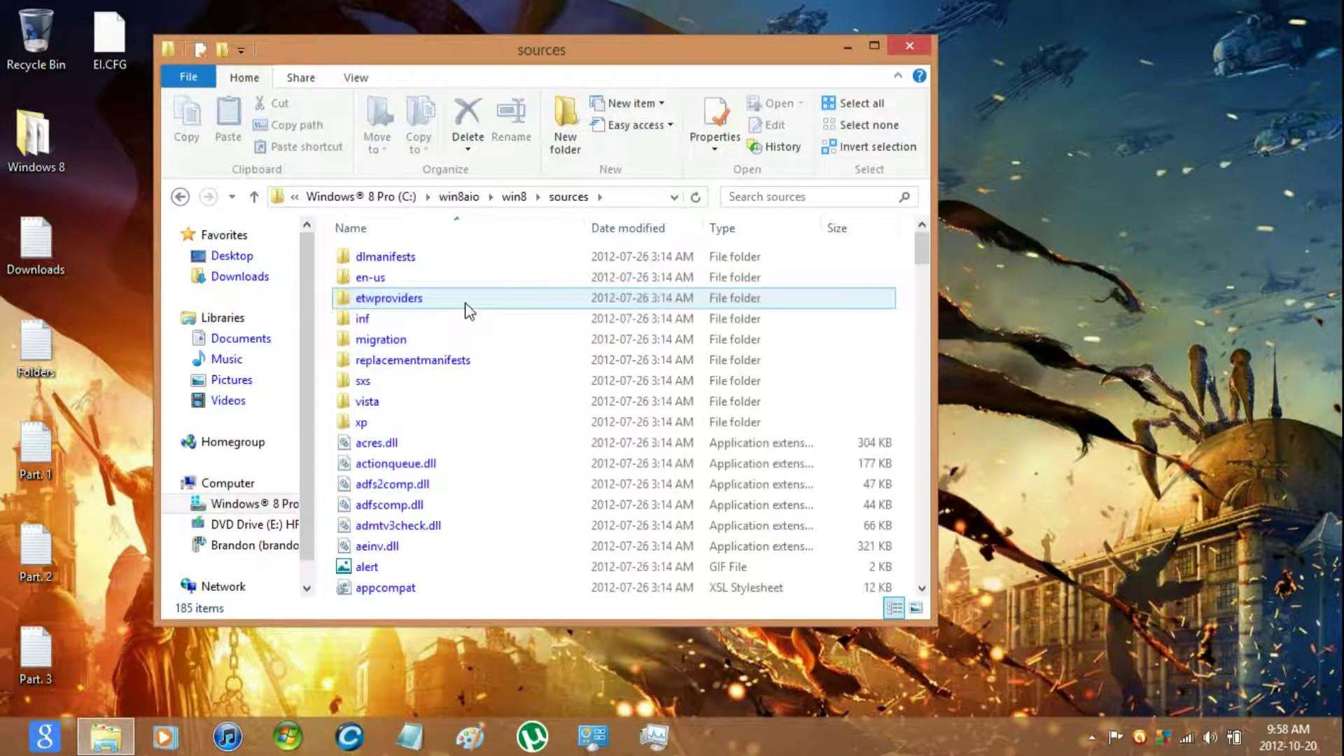
pyautogui.press('Down')
pyautogui.press('Down')
pyautogui.press('Down')
pyautogui.press('Down')
pyautogui.press('Down')
pyautogui.press('Down')
pyautogui.press('Down')
pyautogui.press('Down')
pyautogui.press('Down')
pyautogui.press('Down')
pyautogui.press('Down')
pyautogui.press('Down')
pyautogui.press('Down')
pyautogui.press('Down')
pyautogui.press('Down')
pyautogui.press('Down')
pyautogui.press('Down')
pyautogui.press('Down')
pyautogui.press('Down')
pyautogui.press('Down')
pyautogui.press('Down')
pyautogui.press('Down')
pyautogui.press('Down')
pyautogui.press('Down')
pyautogui.press('Down')
pyautogui.press('Down')
pyautogui.press('Down')
pyautogui.press('Down')
pyautogui.press('Down')
pyautogui.press('Down')
pyautogui.press('Down')
pyautogui.press('Down')
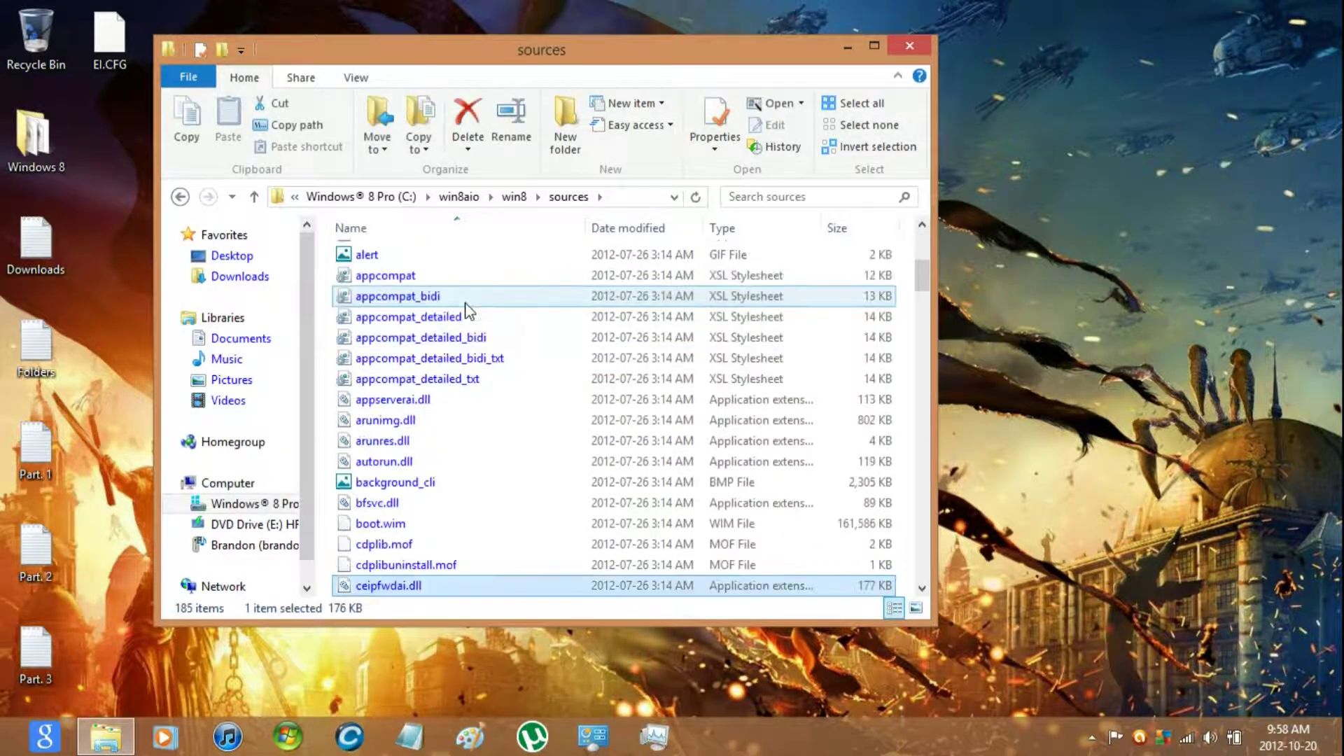
pyautogui.press('i')
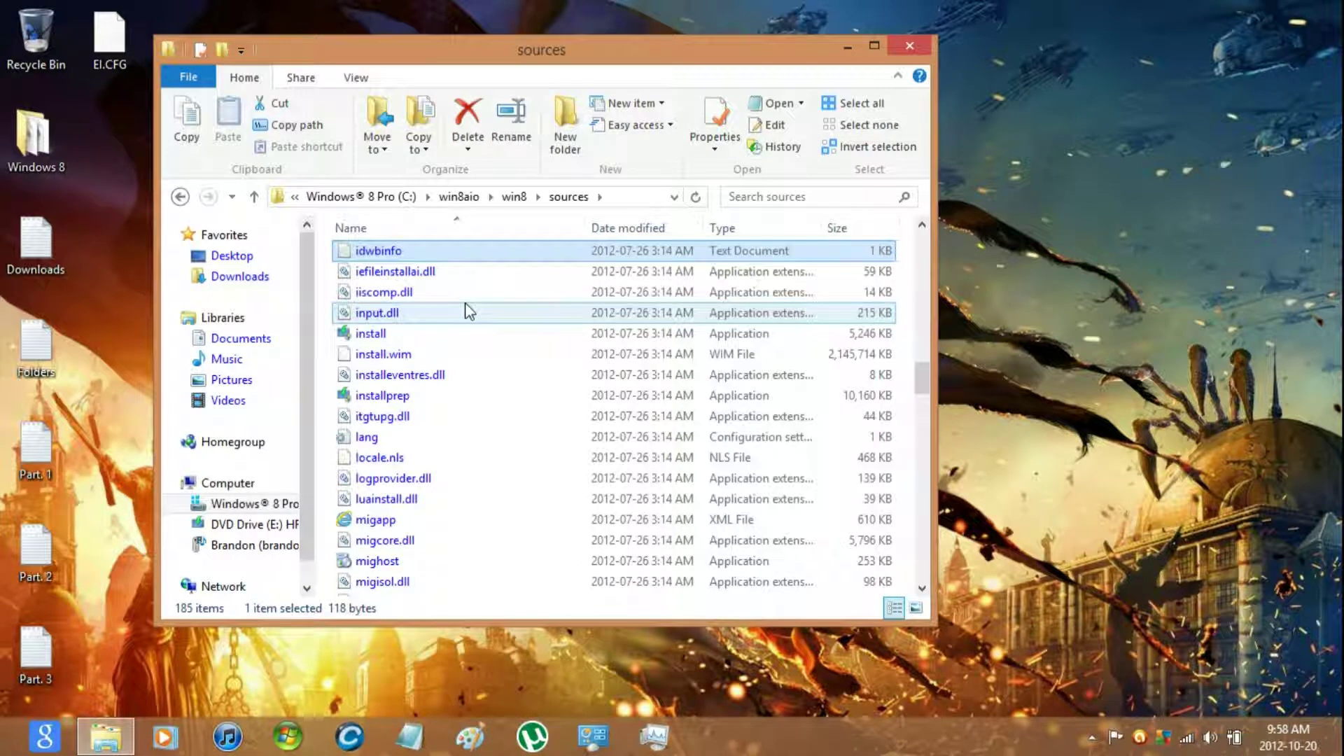
pyautogui.click(464, 346)
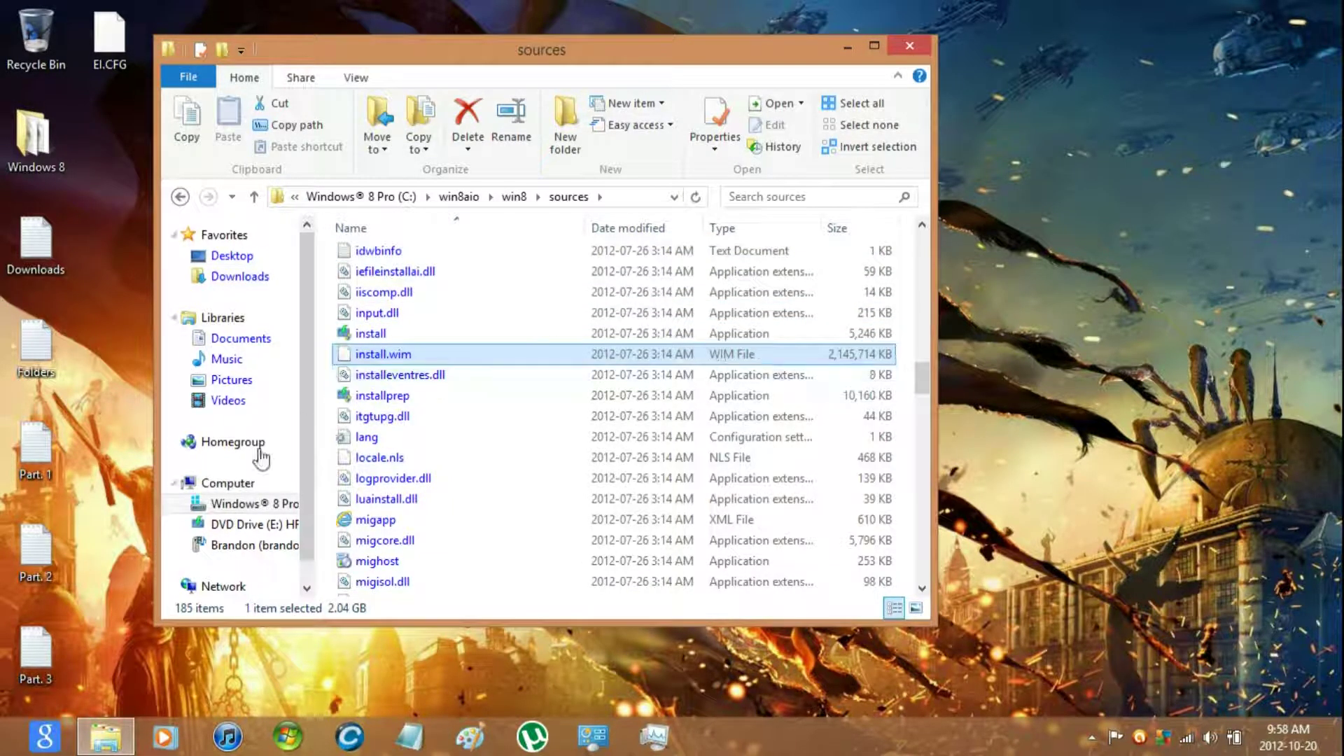
pyautogui.click(182, 503)
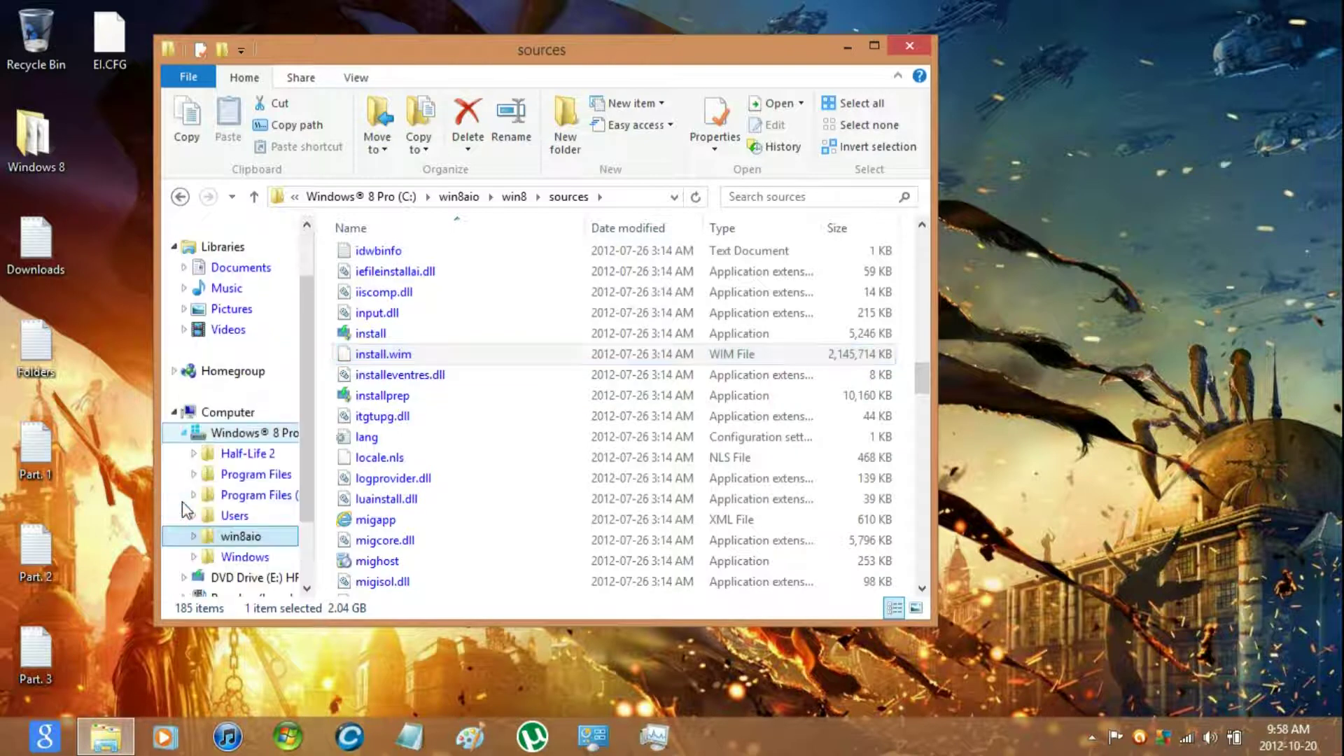
pyautogui.click(195, 537)
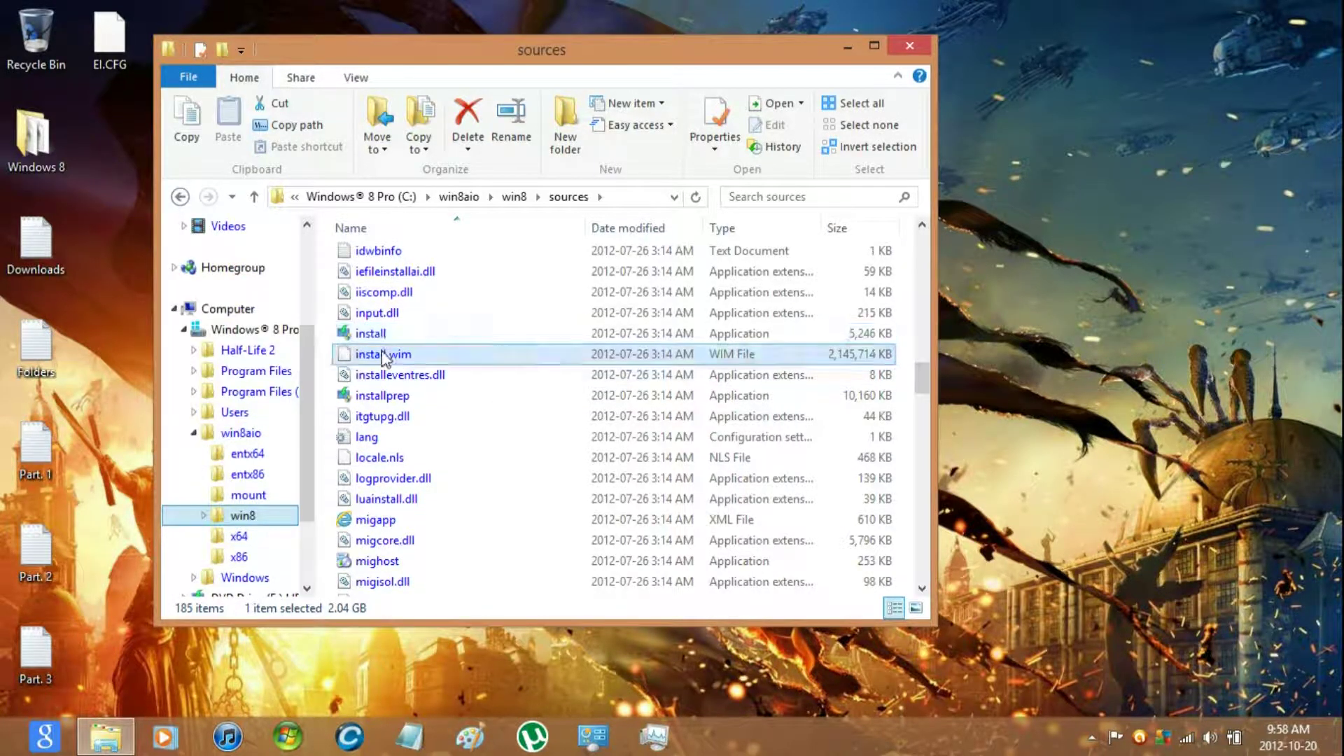
pyautogui.moveTo(384, 355); pyautogui.dragTo(254, 564)
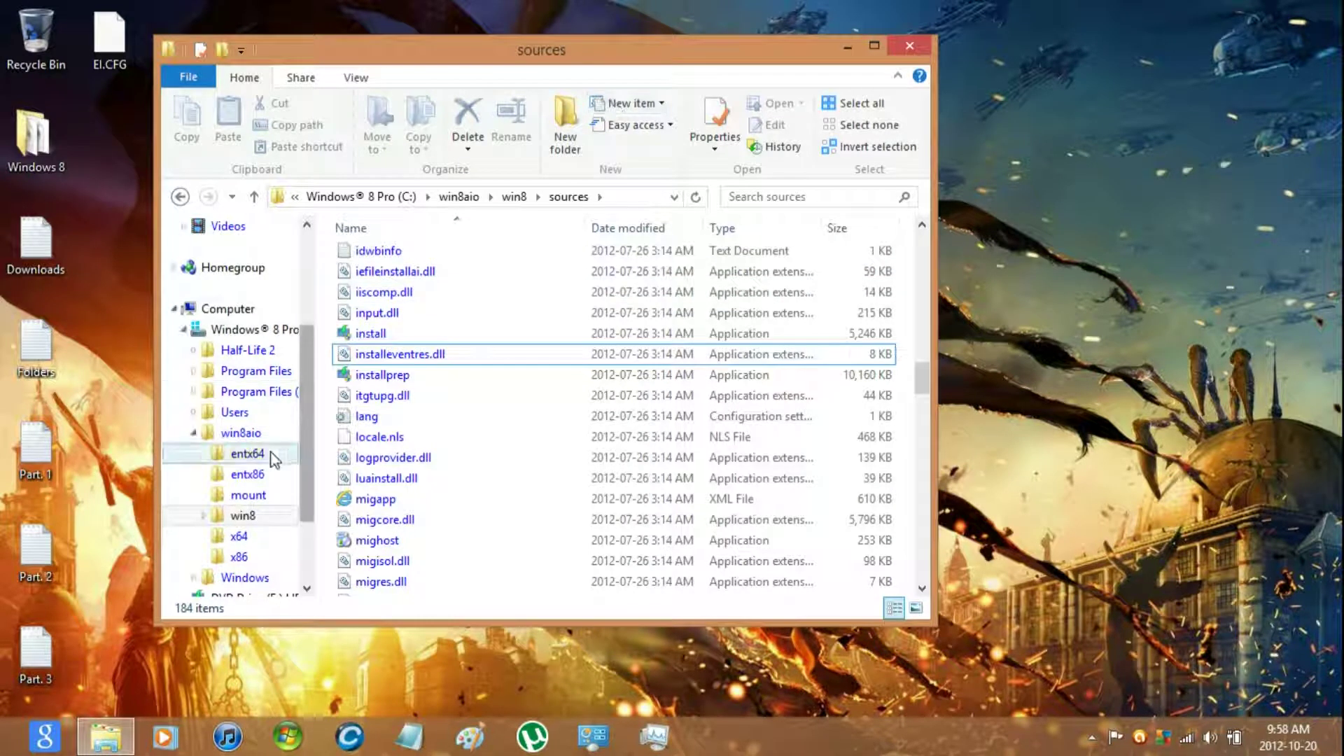
pyautogui.click(256, 435)
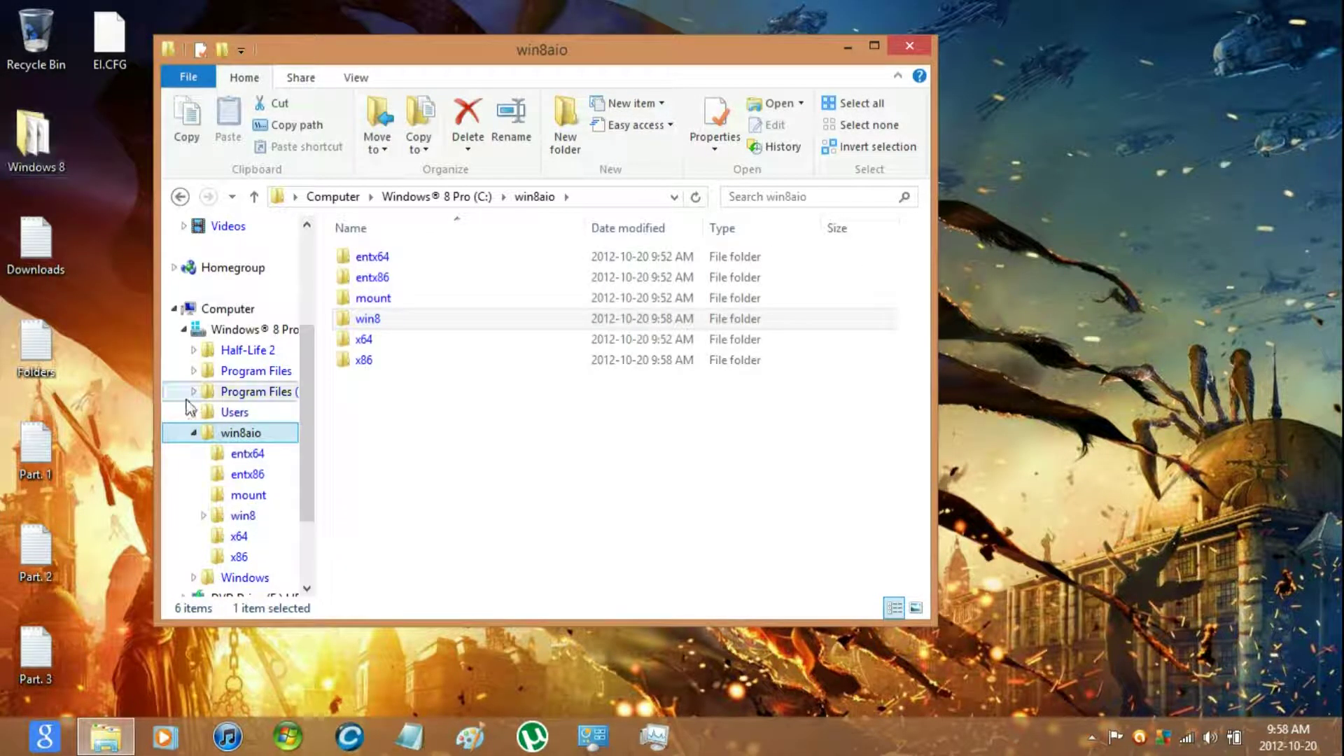
# - Eject the mounted x86 disc from drive E:
pyautogui.click(180, 328)
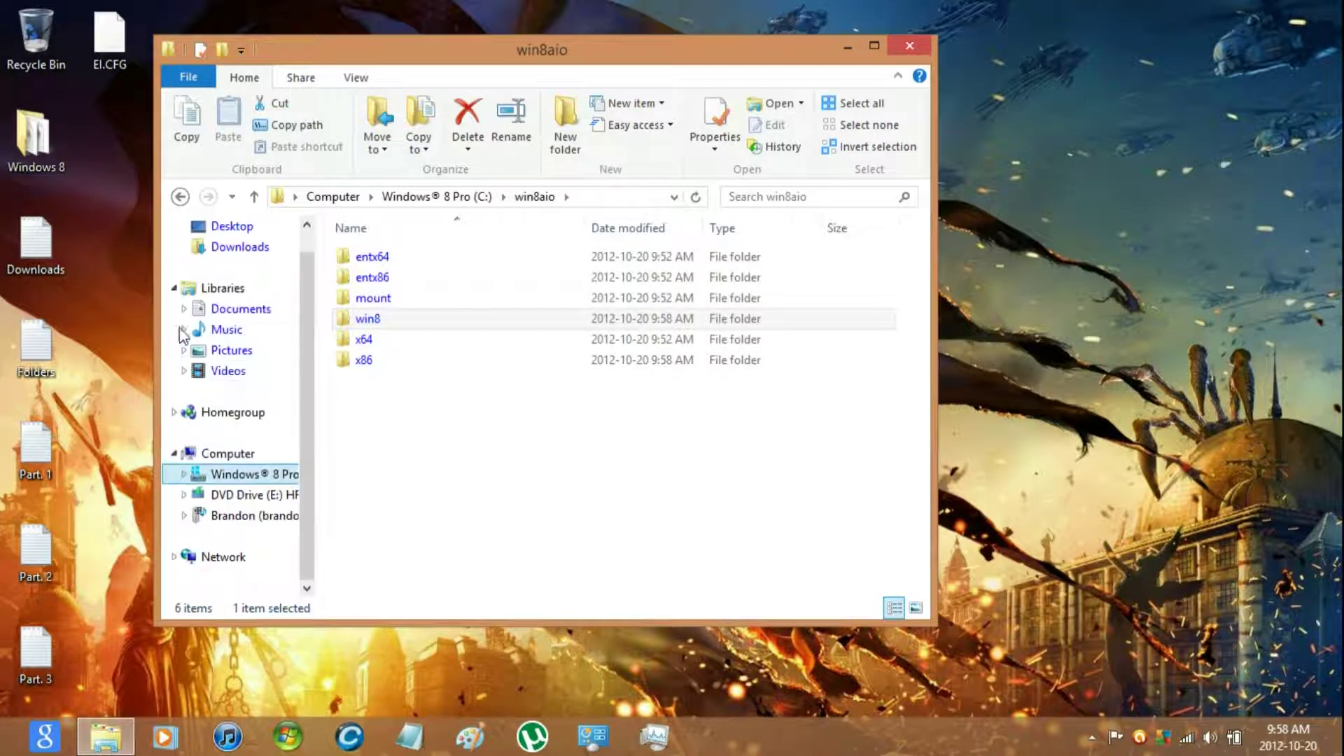
pyautogui.rightClick(237, 504)
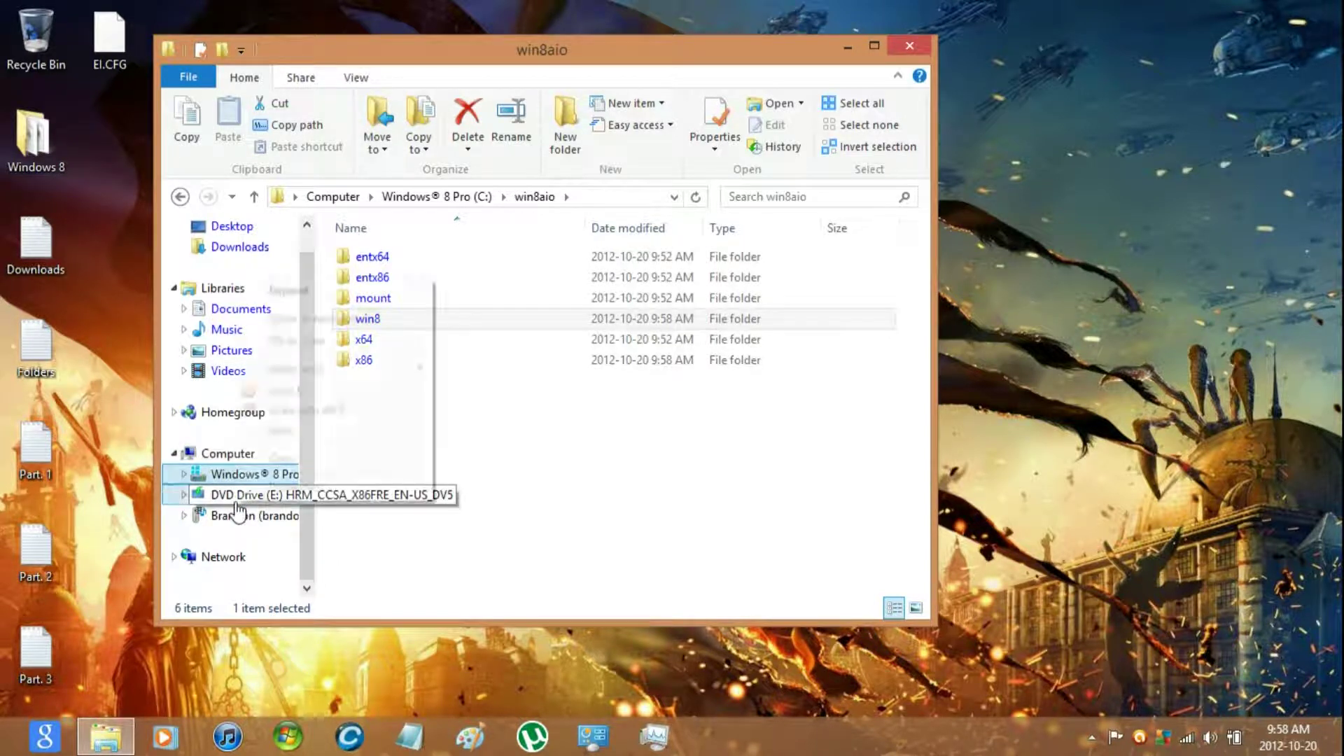
pyautogui.click(297, 435)
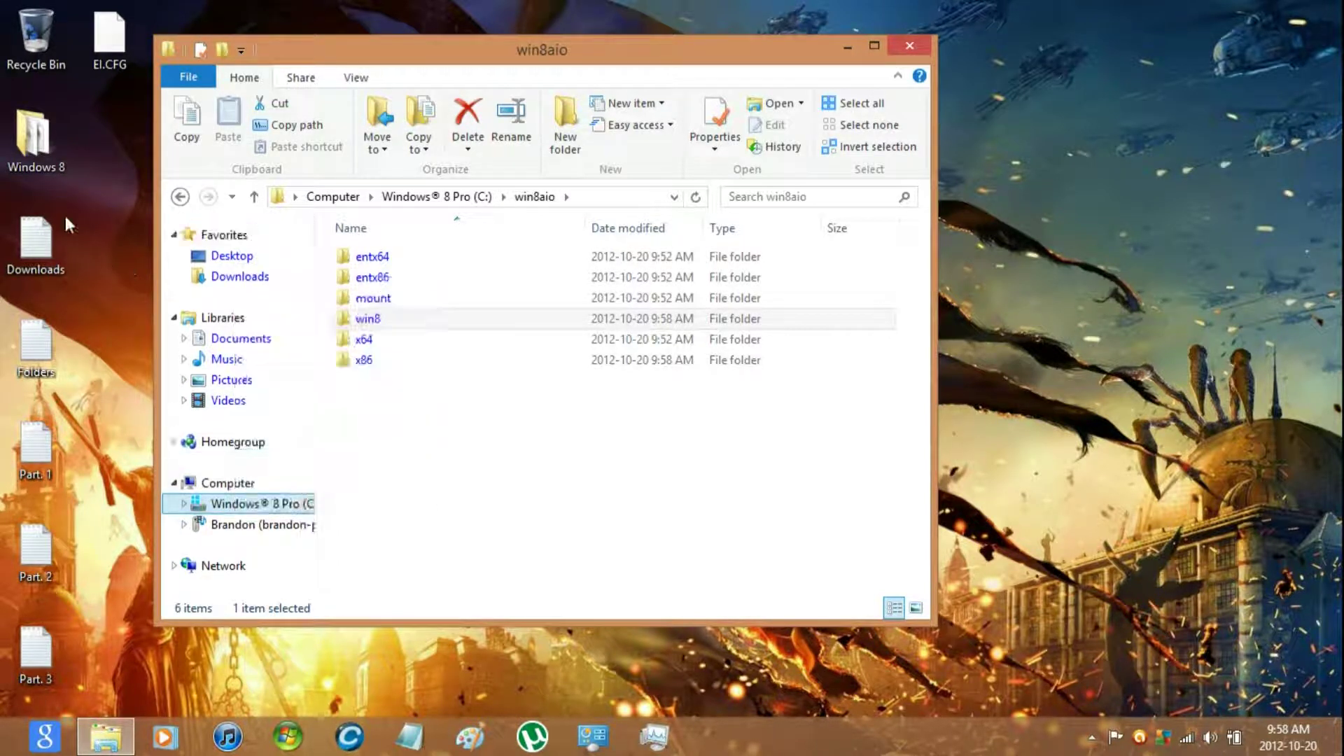
# - Mount the x64 disc image and copy its sources\install.wim into C:\win8aio\x64
pyautogui.doubleClick(32, 158)
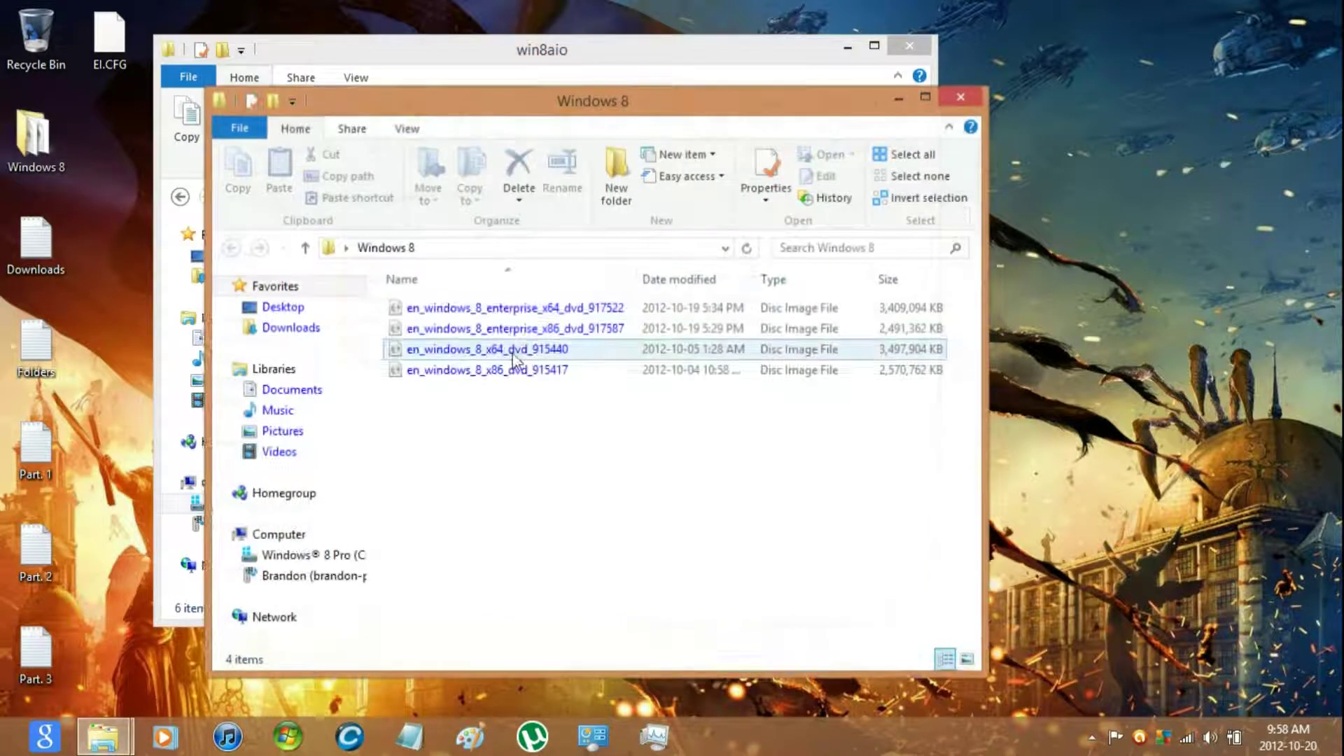
pyautogui.doubleClick(549, 350)
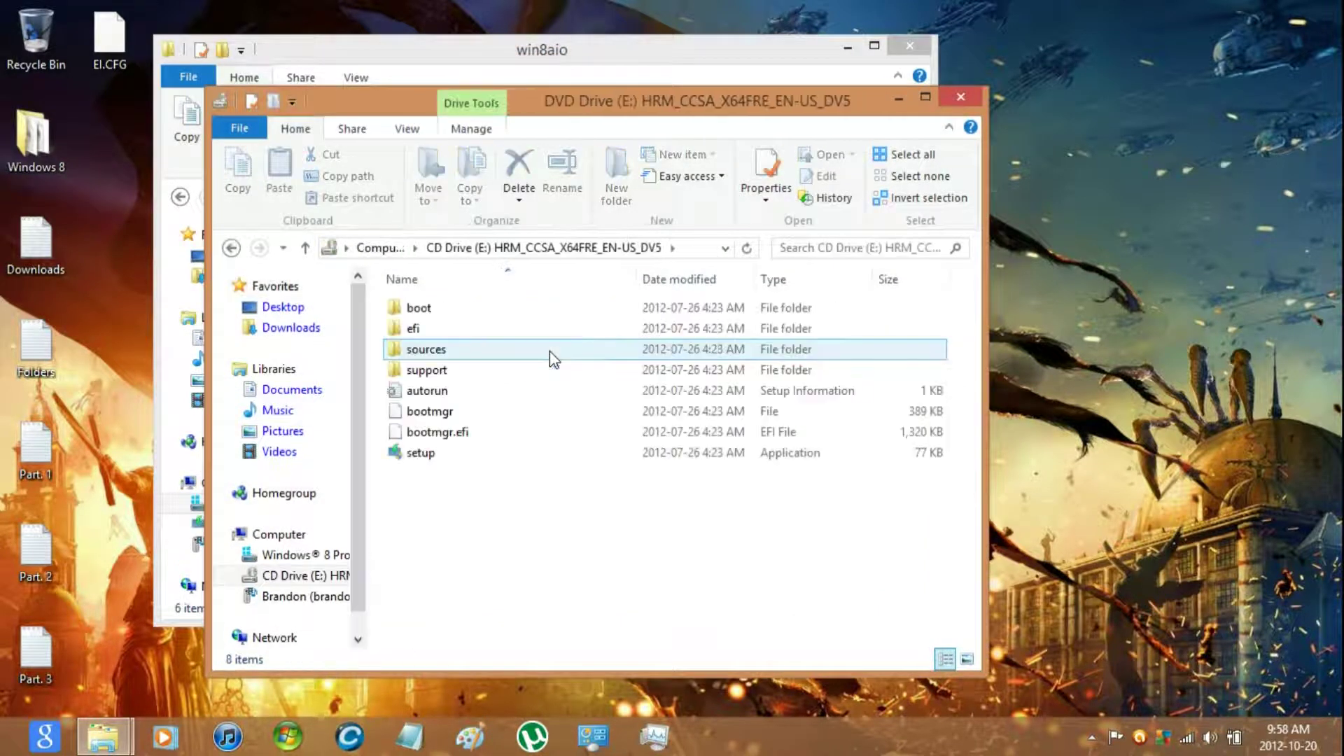
pyautogui.doubleClick(549, 351)
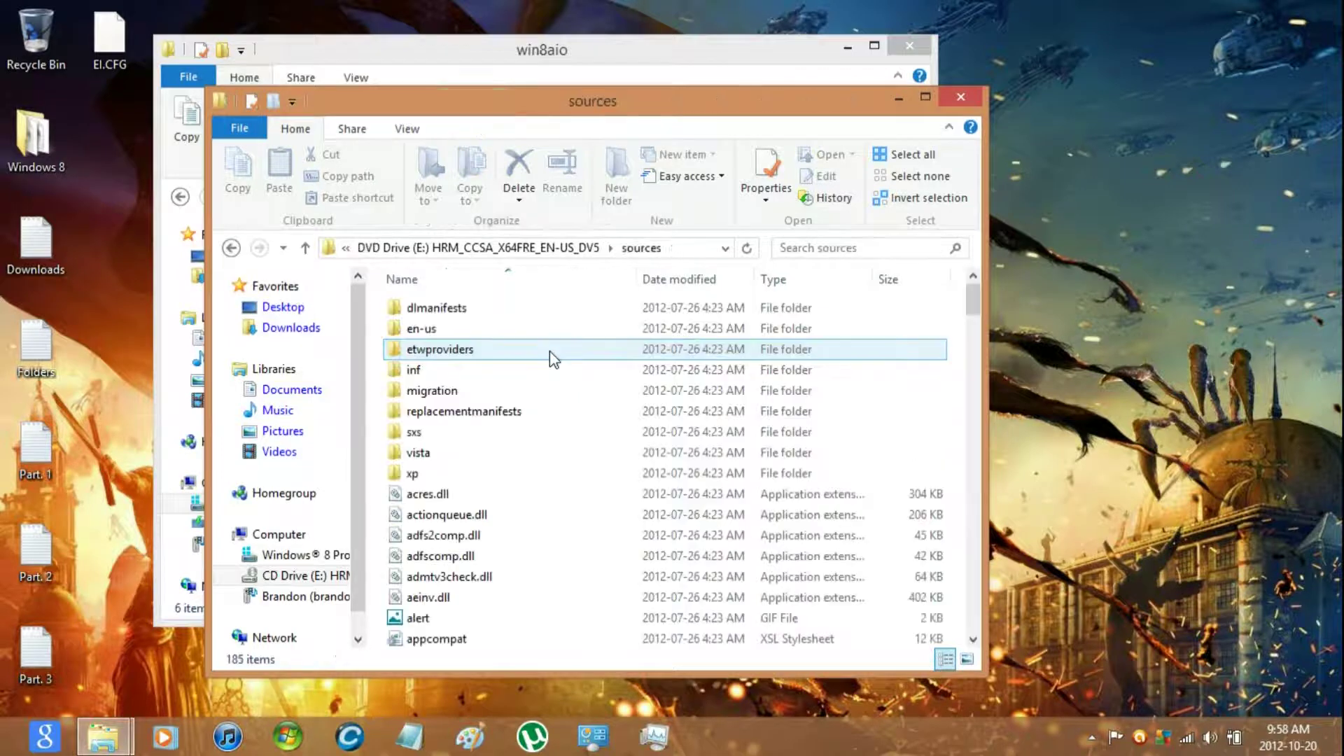
pyautogui.press('Down')
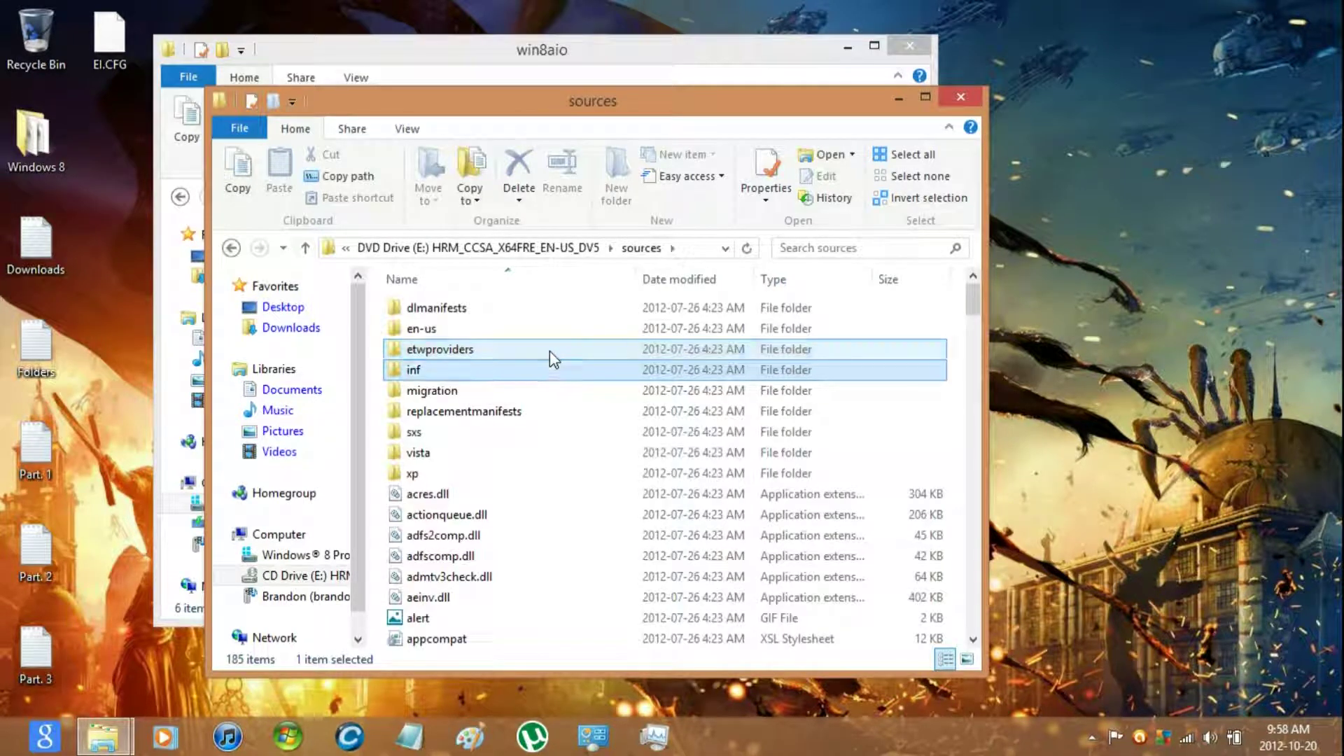
pyautogui.press('i')
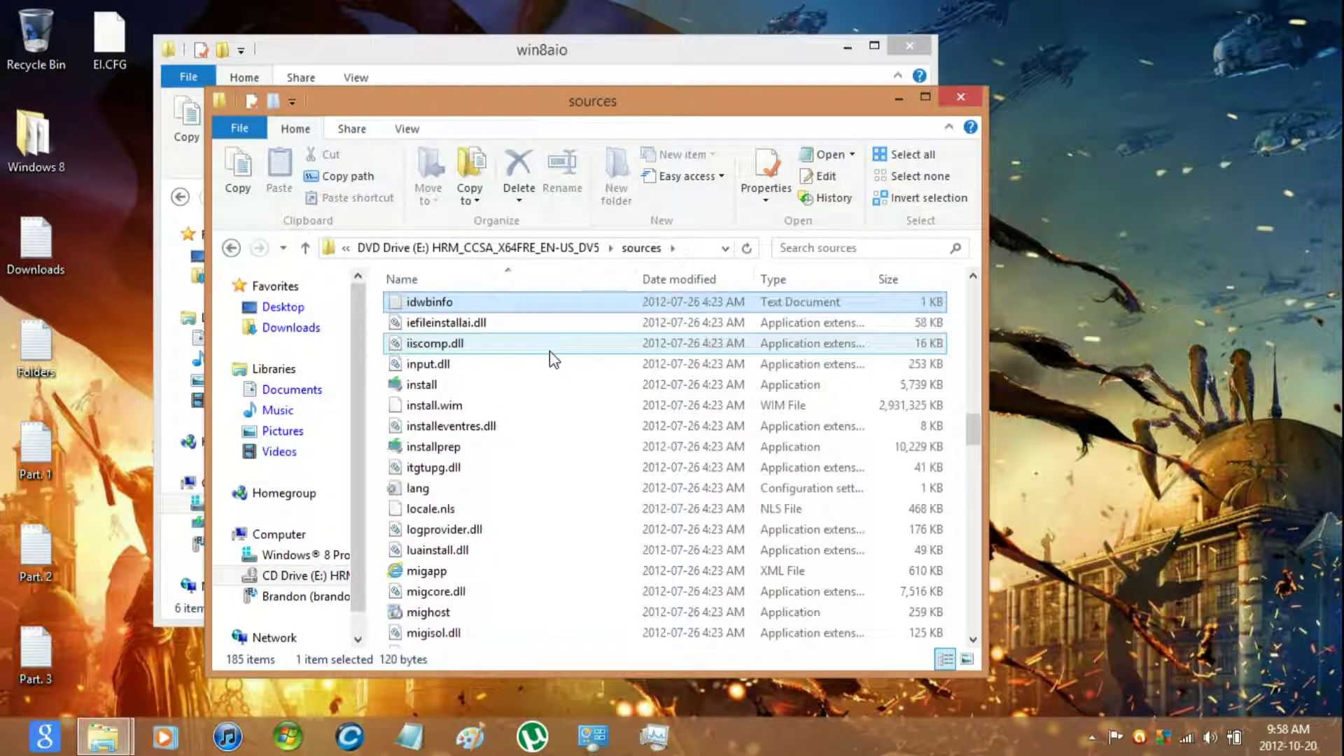
pyautogui.click(481, 405)
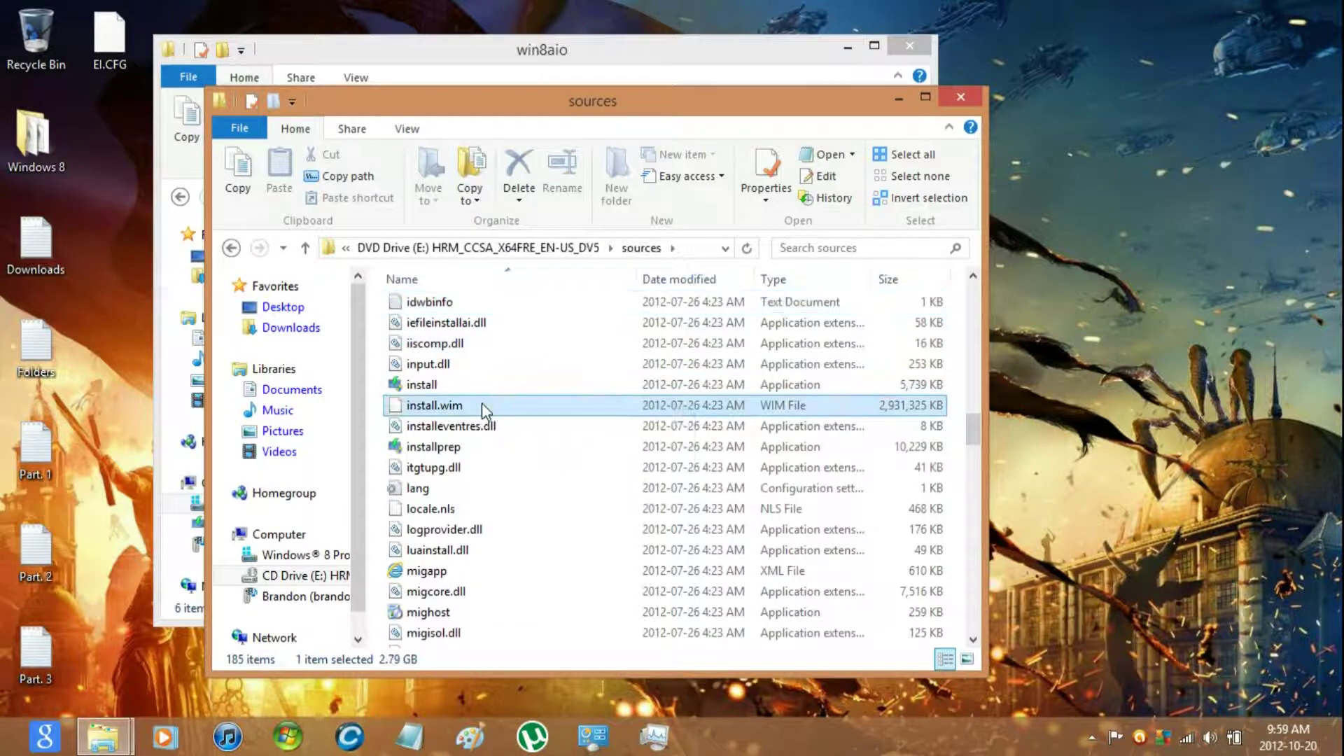
pyautogui.click(594, 77)
pyautogui.click(477, 339)
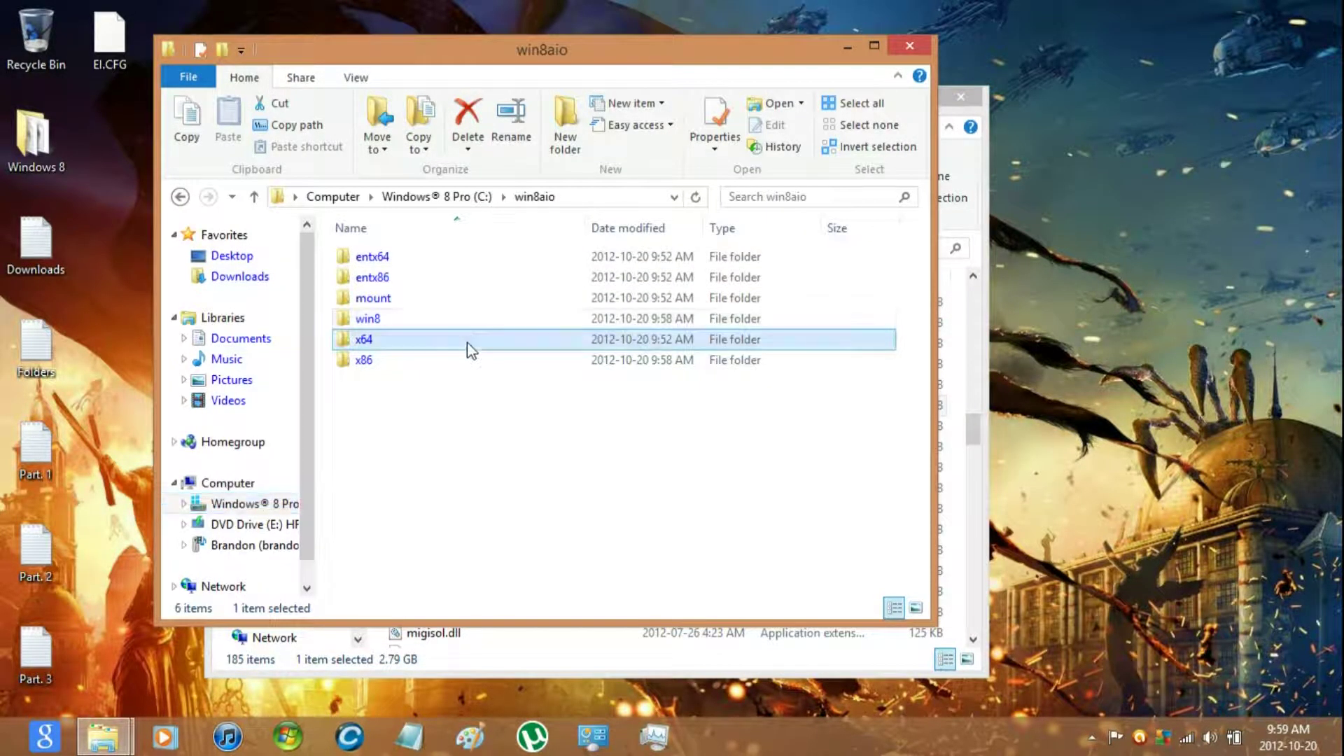
pyautogui.doubleClick(465, 341)
pyautogui.hotkey('ctrl', 'v')
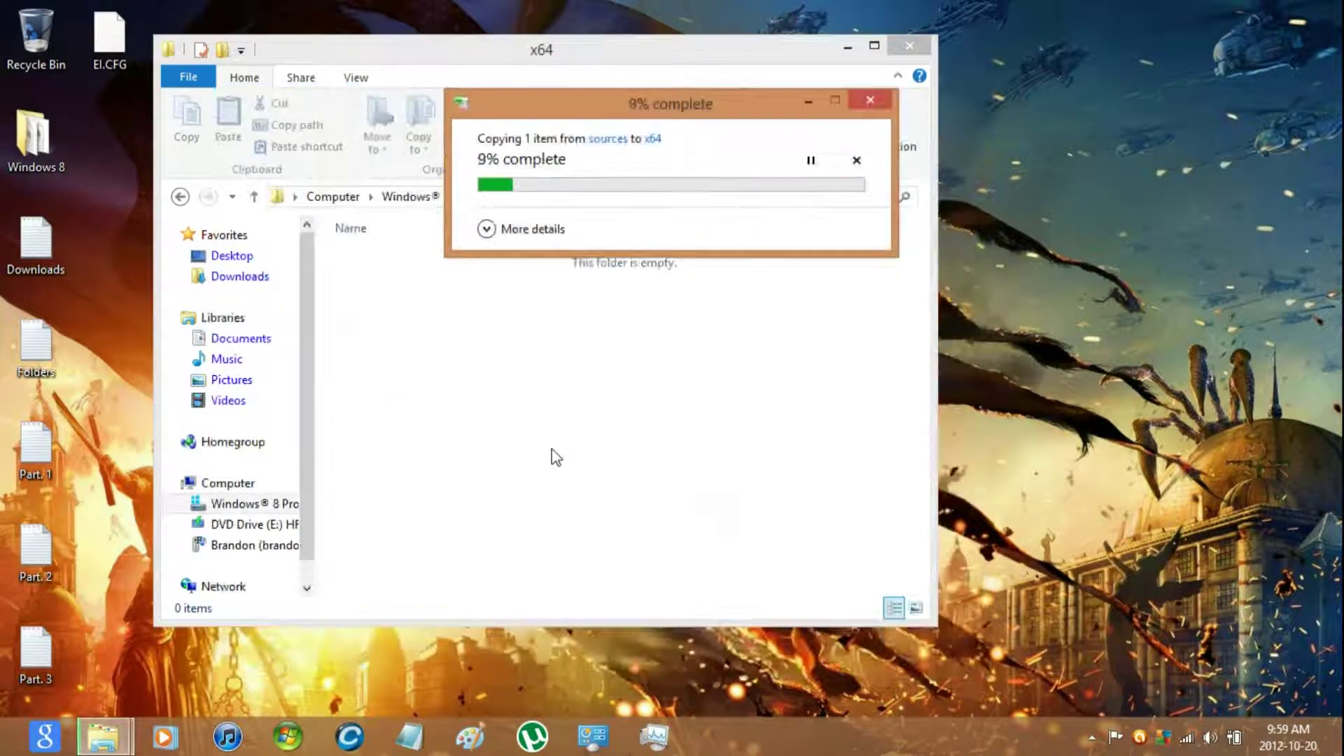
pyautogui.click(532, 229)
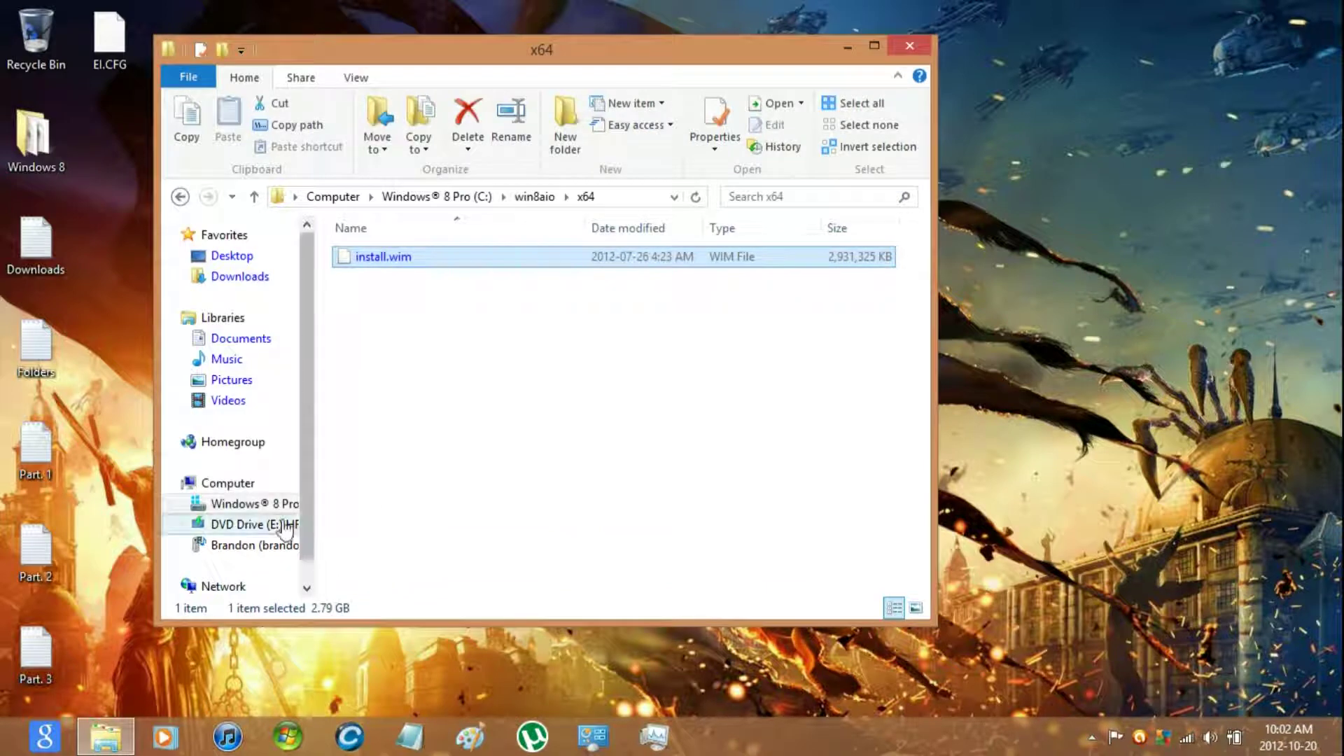
# - Eject the x64 disc and open the empty win8aio\entx86 folder
pyautogui.rightClick(282, 523)
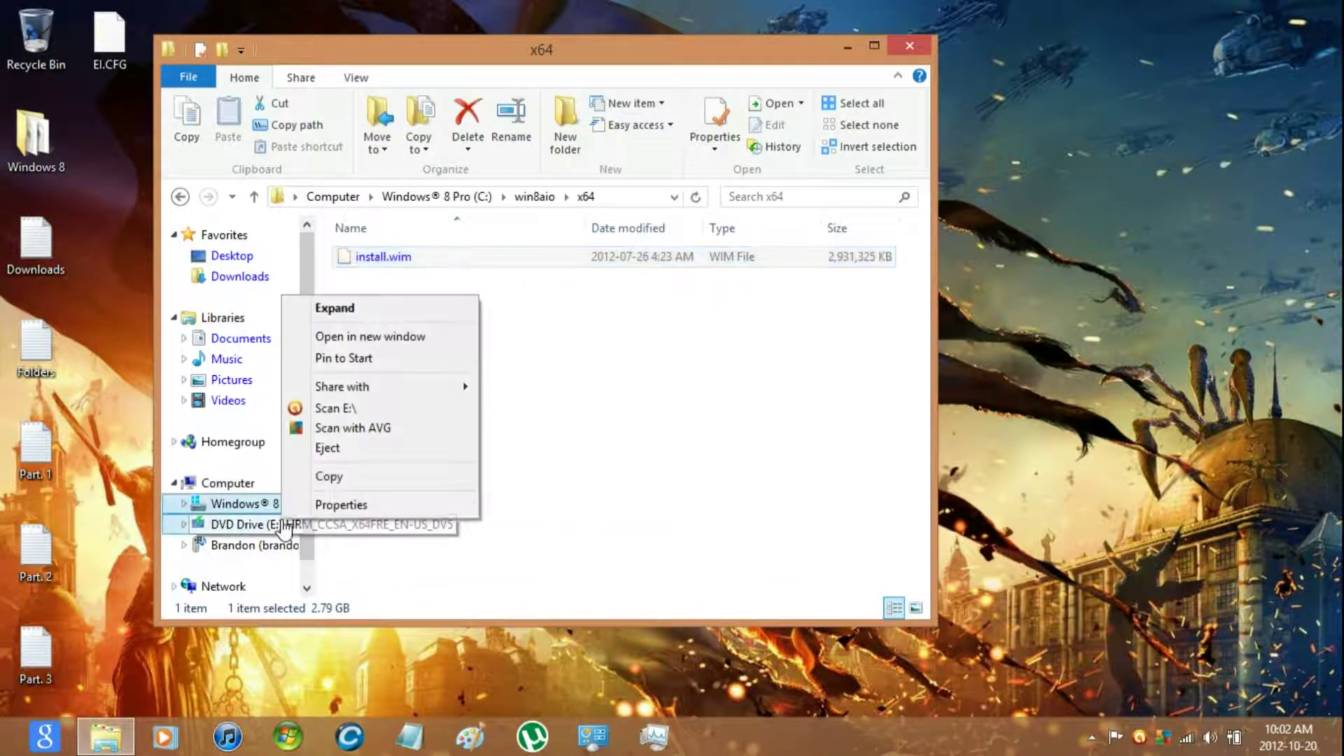
pyautogui.click(363, 452)
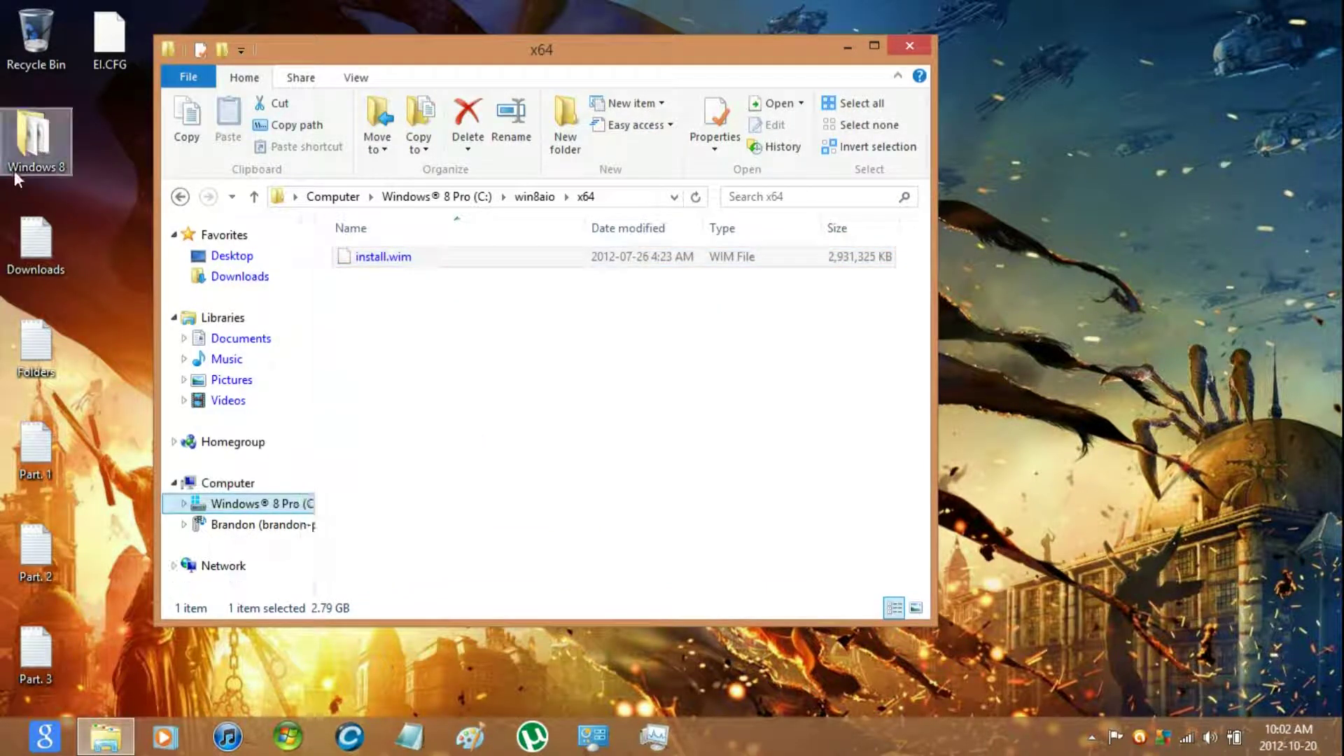
pyautogui.click(481, 369)
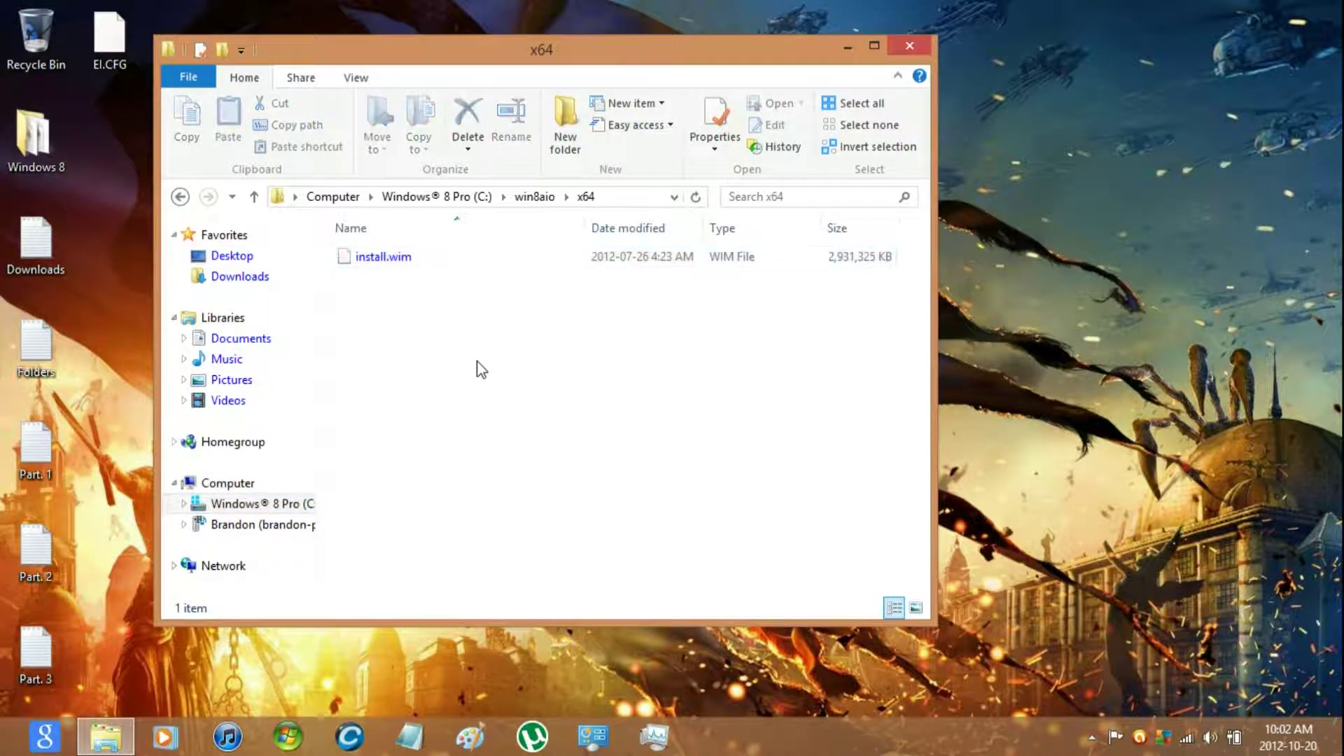
pyautogui.click(477, 362)
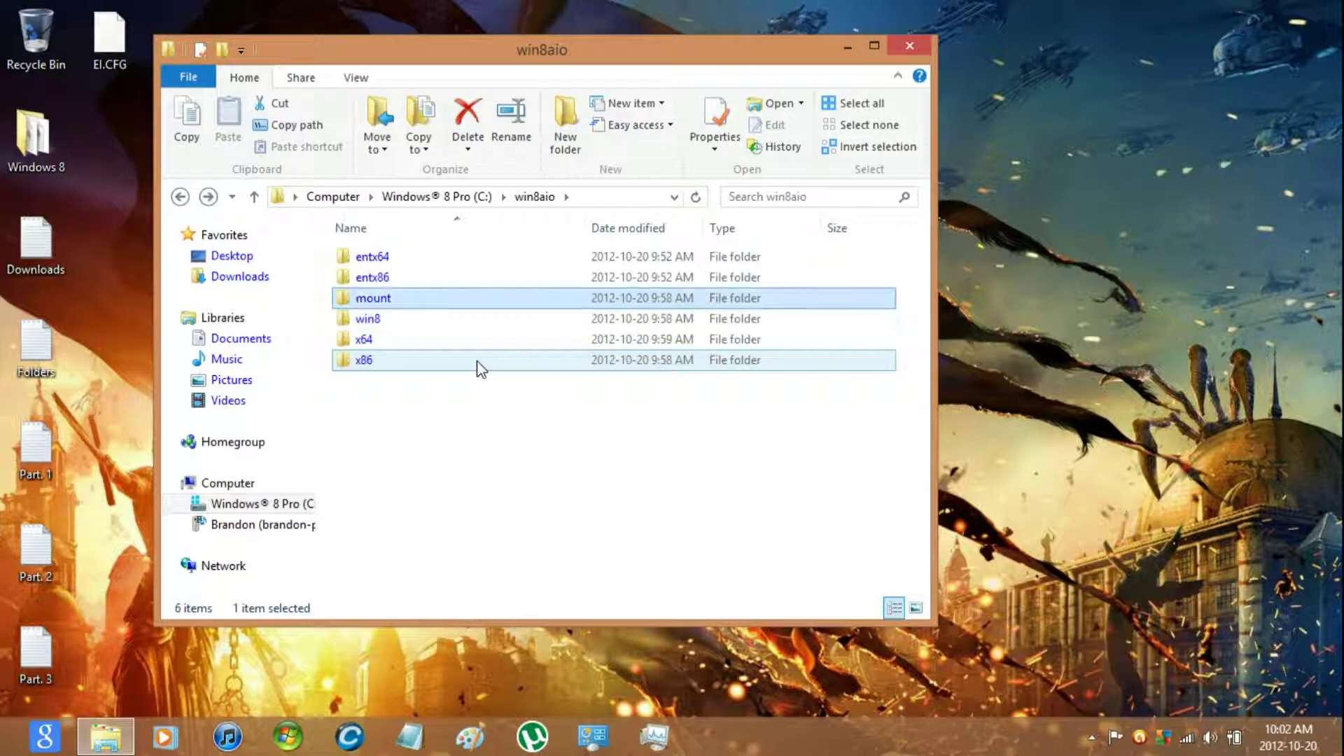
pyautogui.doubleClick(482, 278)
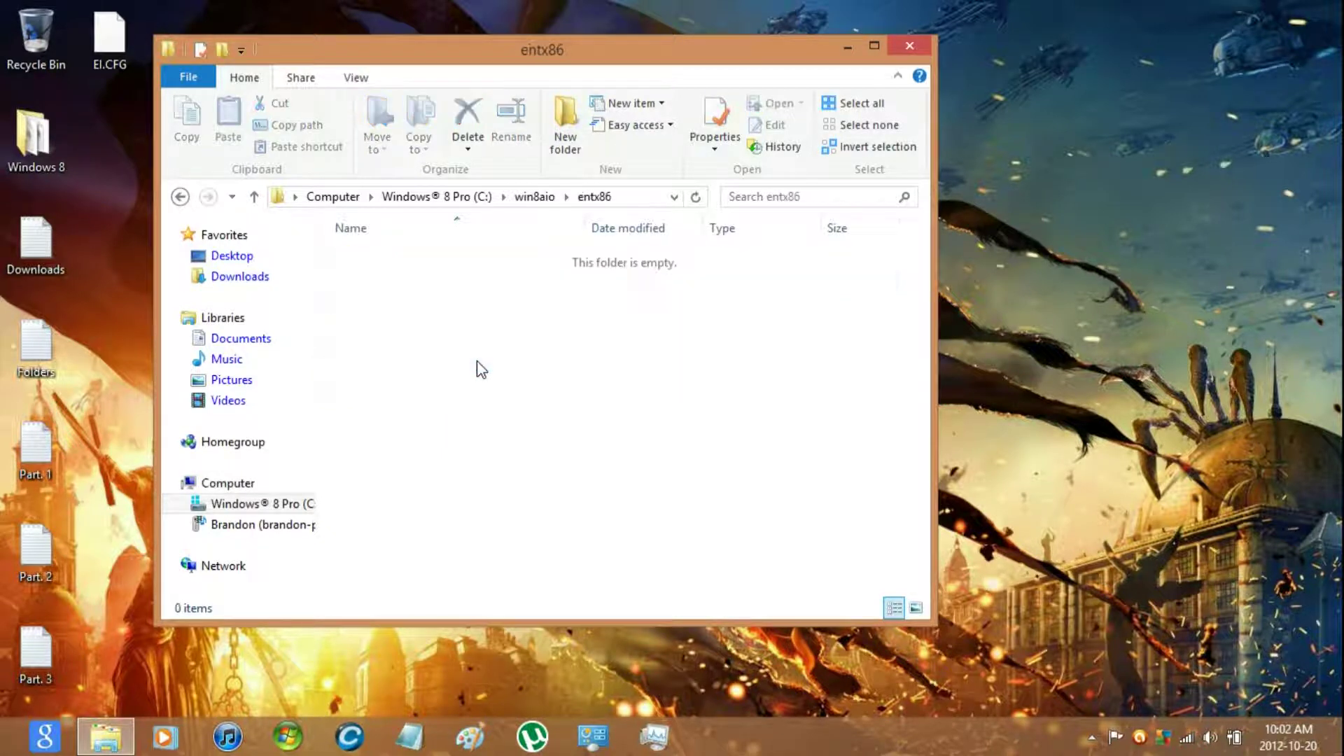
# - Mount the Enterprise x86 disc image and drag its sources\install.wim into entx86
pyautogui.click(42, 145)
pyautogui.doubleClick(42, 146)
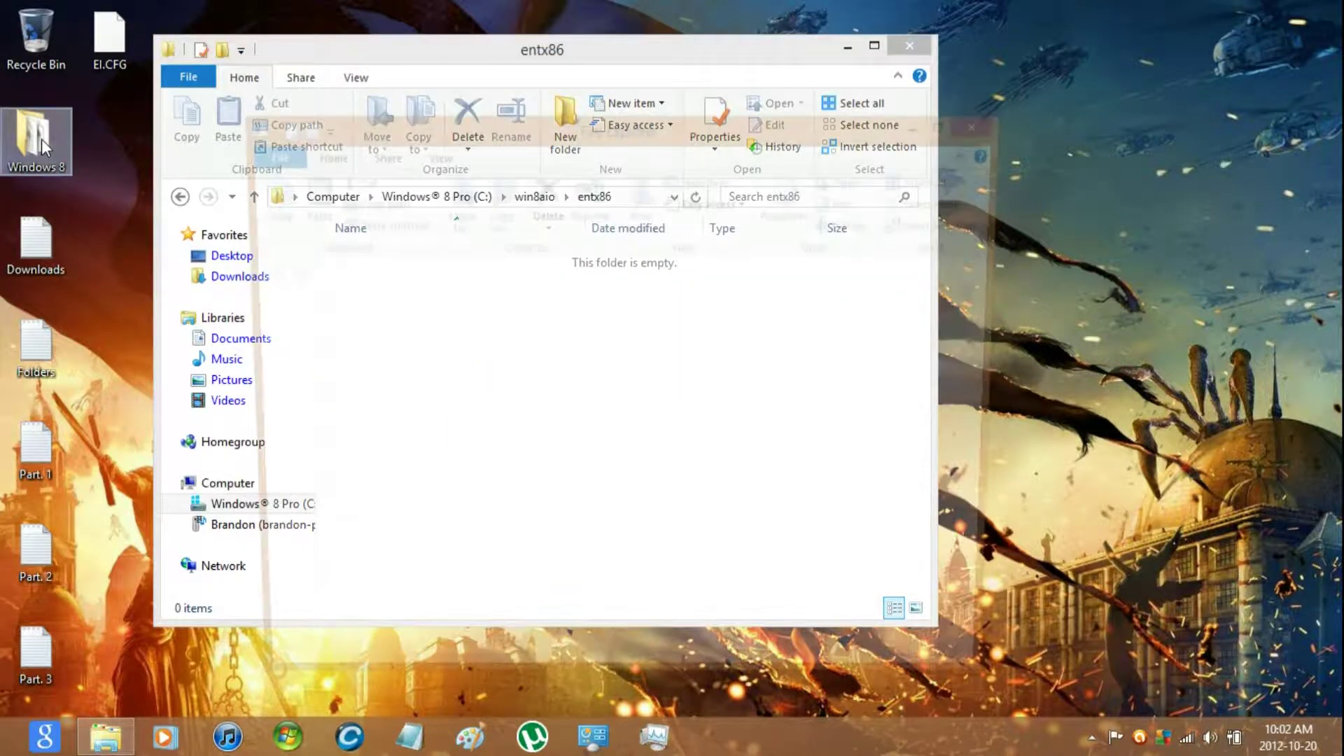
pyautogui.doubleClick(575, 352)
pyautogui.doubleClick(567, 375)
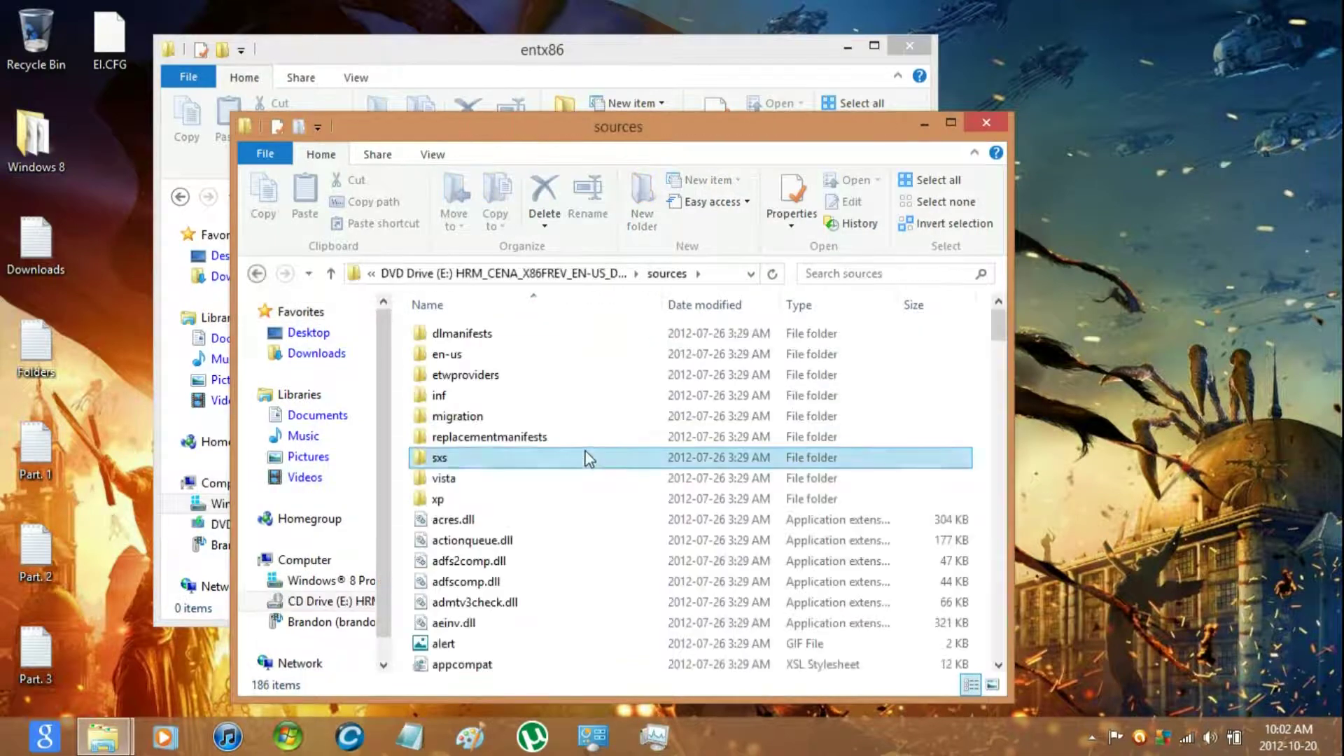
pyautogui.scroll(-20, 588, 455)
pyautogui.moveTo(490, 434); pyautogui.dragTo(616, 91)
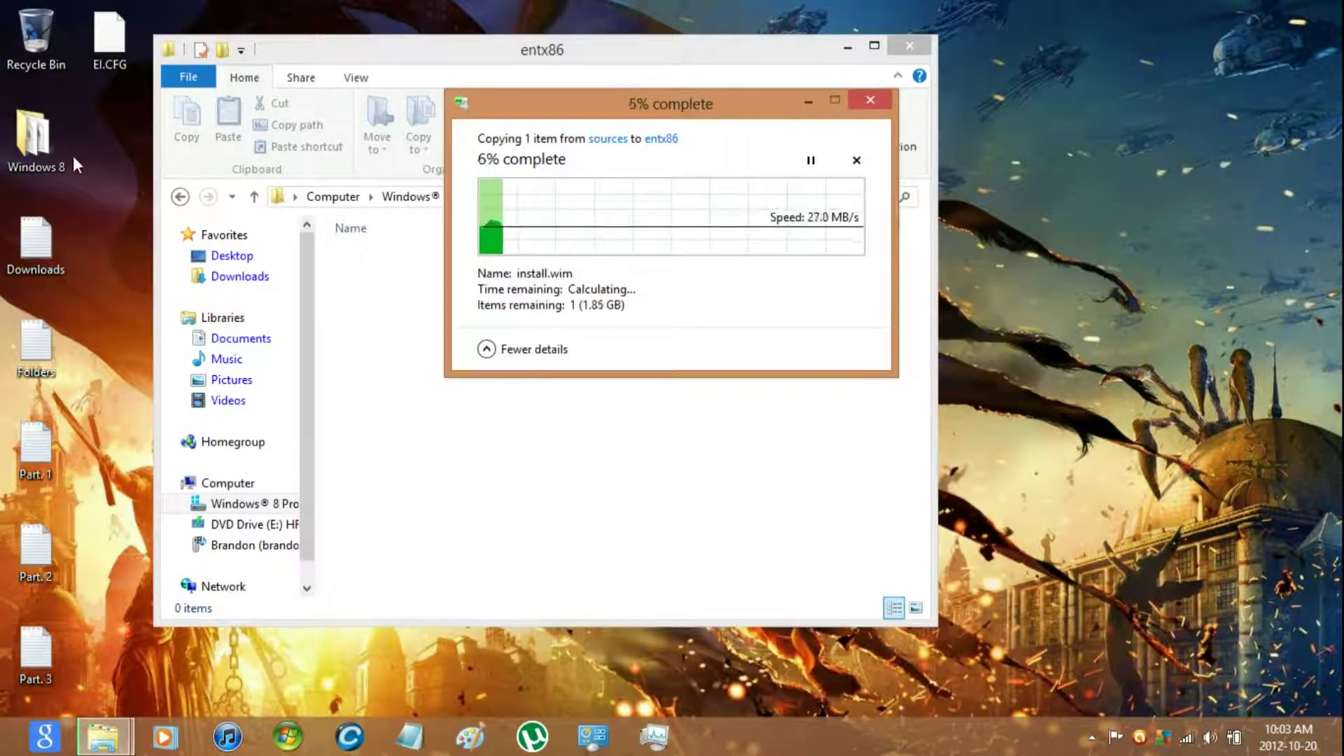
pyautogui.click(520, 449)
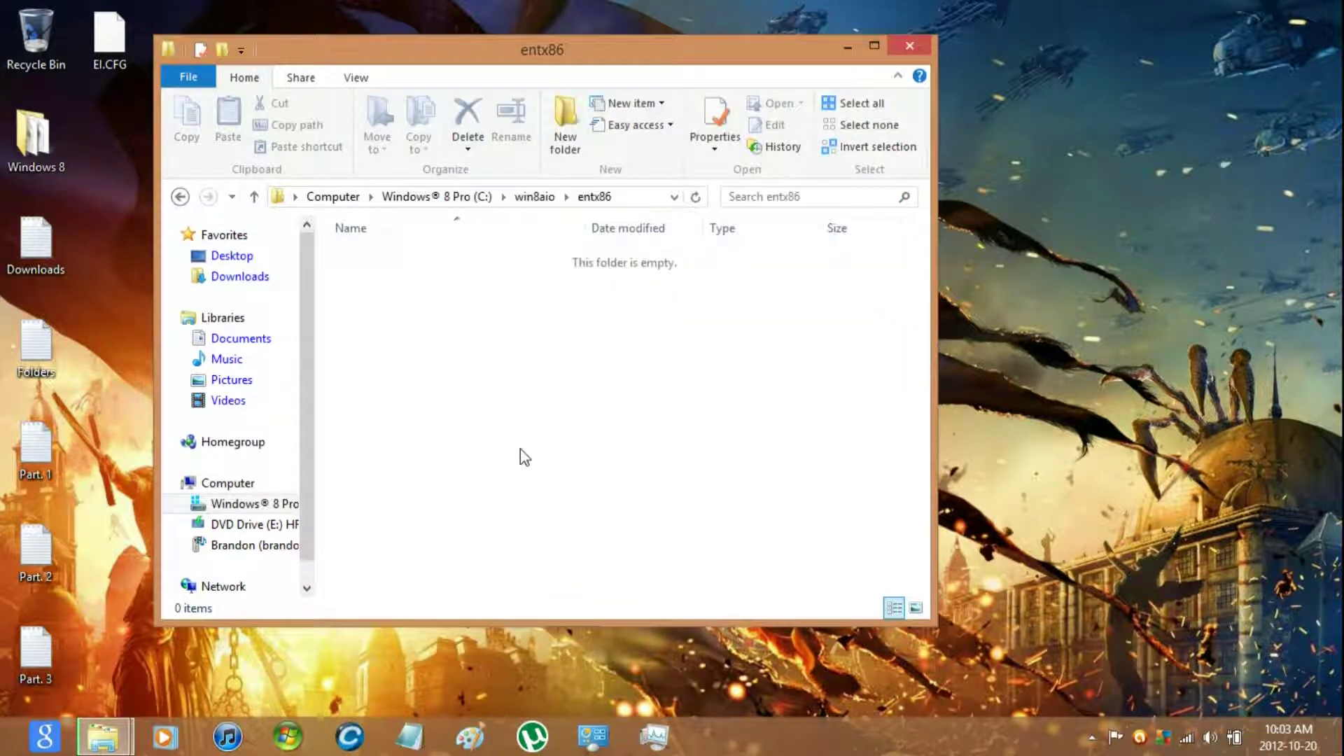
# - Open the entx64 folder inside win8aio
pyautogui.hotkey('alt', 'Up')
pyautogui.press('Up')
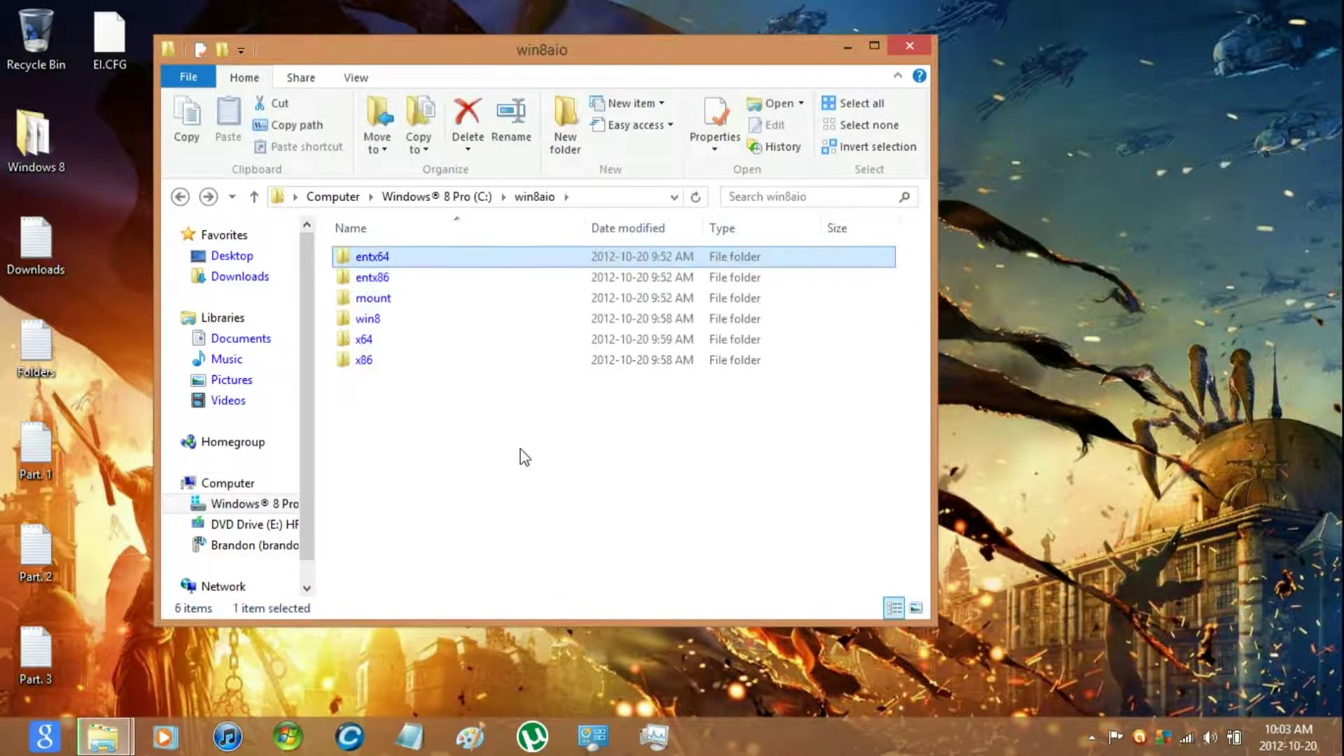
pyautogui.press('Return')
# - Mount the Enterprise x64 ISO, copy its install.wim into entx64, and close both Explorer windows
pyautogui.doubleClick(59, 141)
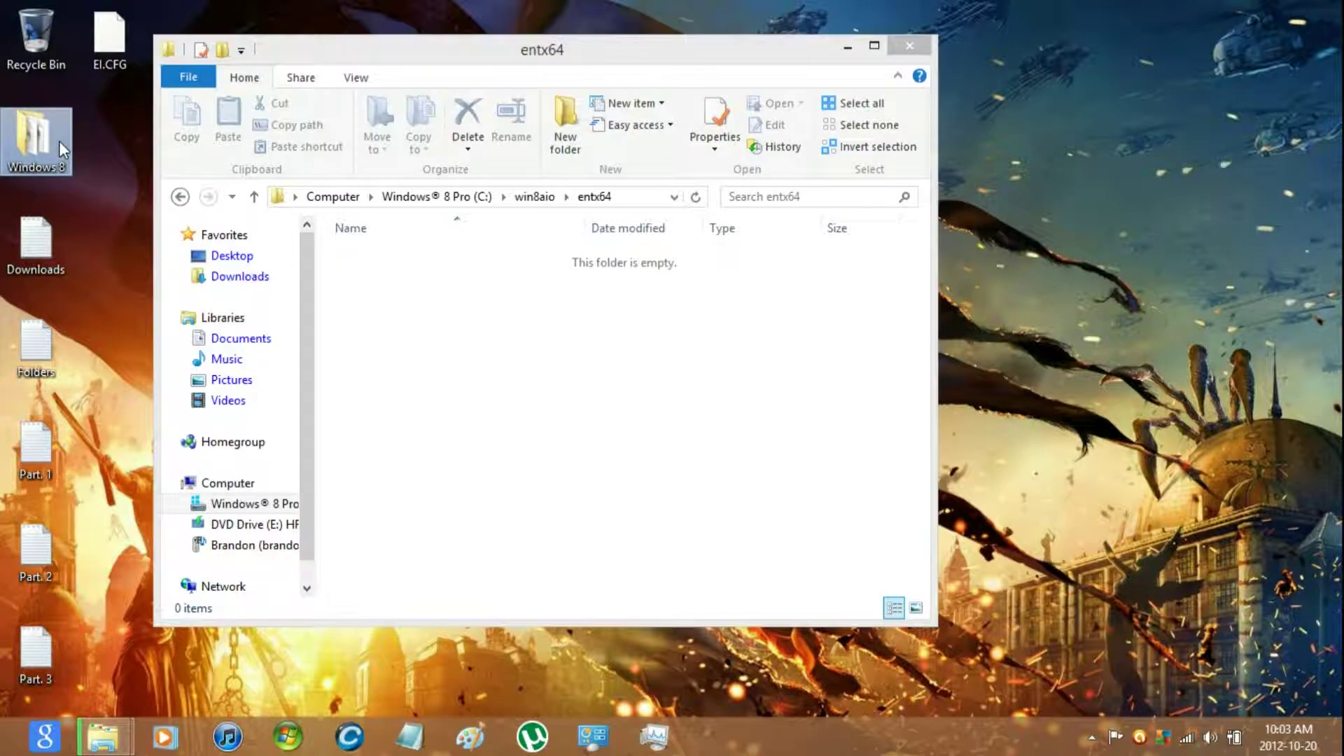
pyautogui.click(654, 234)
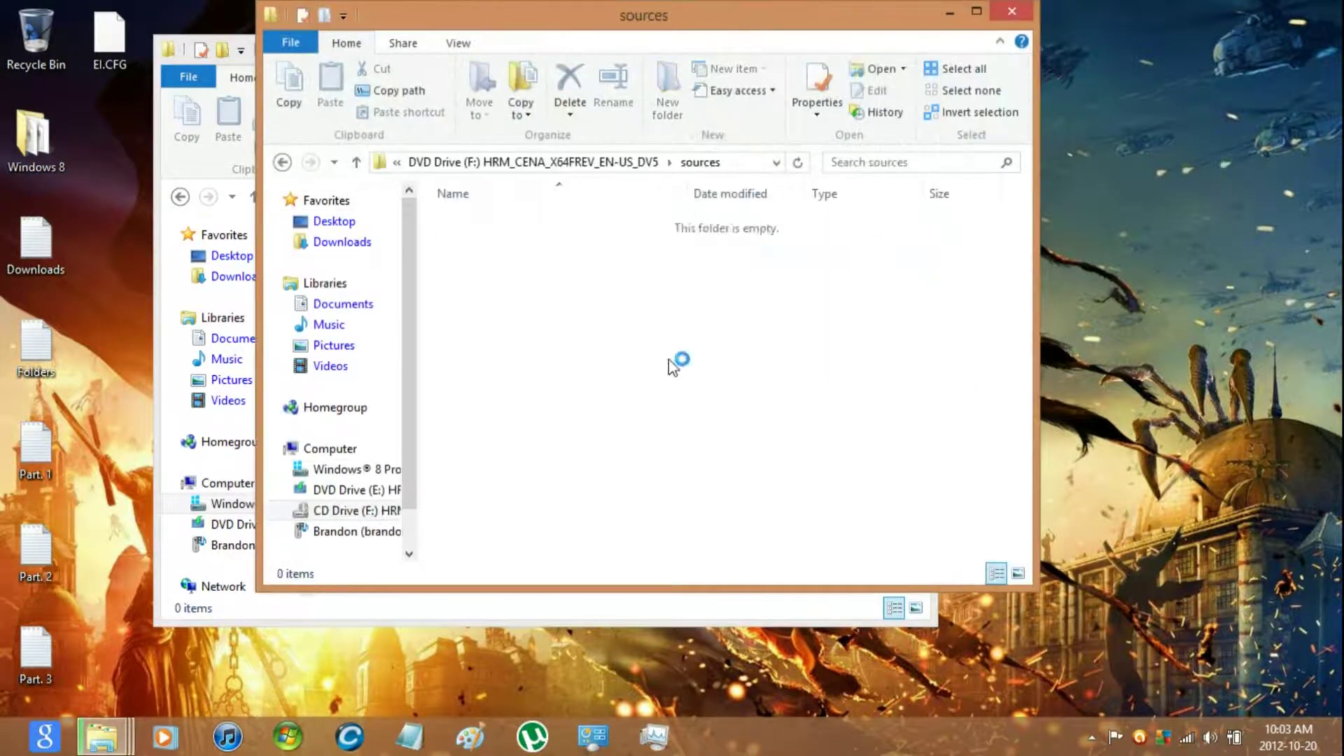
pyautogui.click(553, 311)
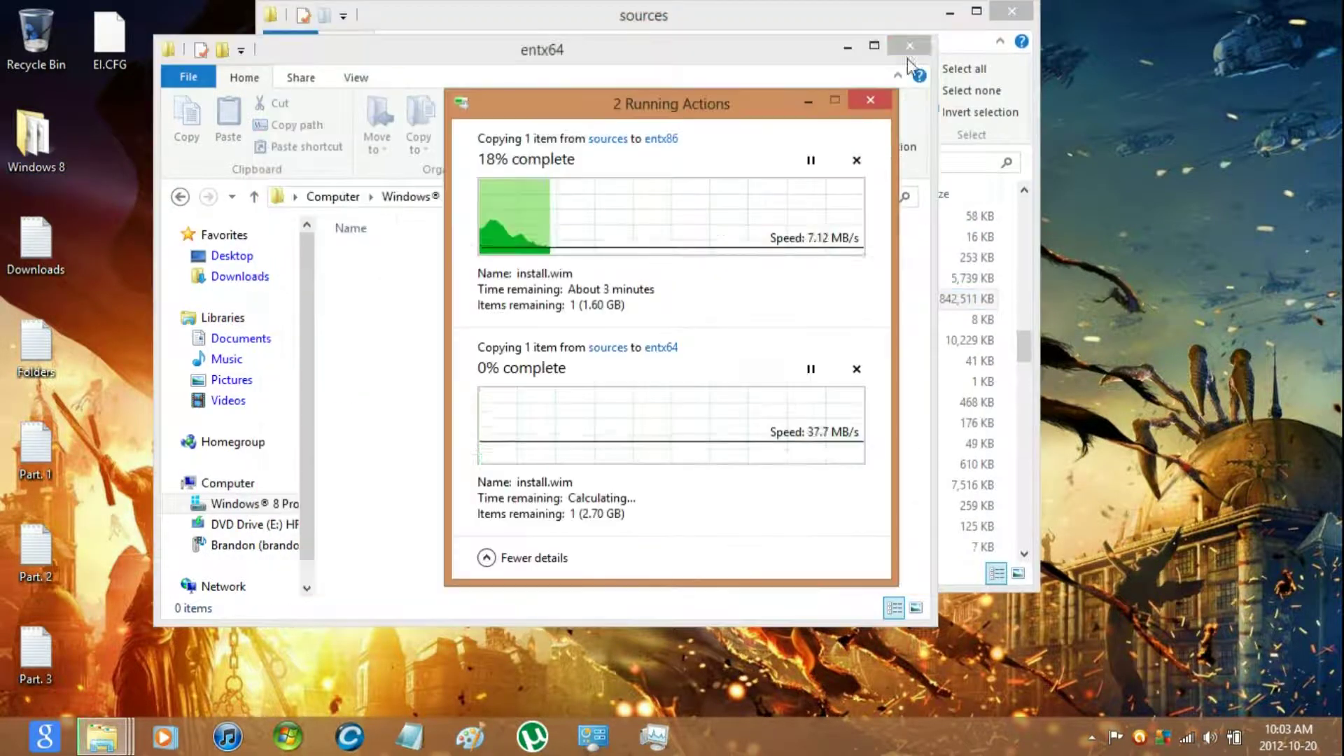
pyautogui.click(910, 46)
pyautogui.click(1012, 10)
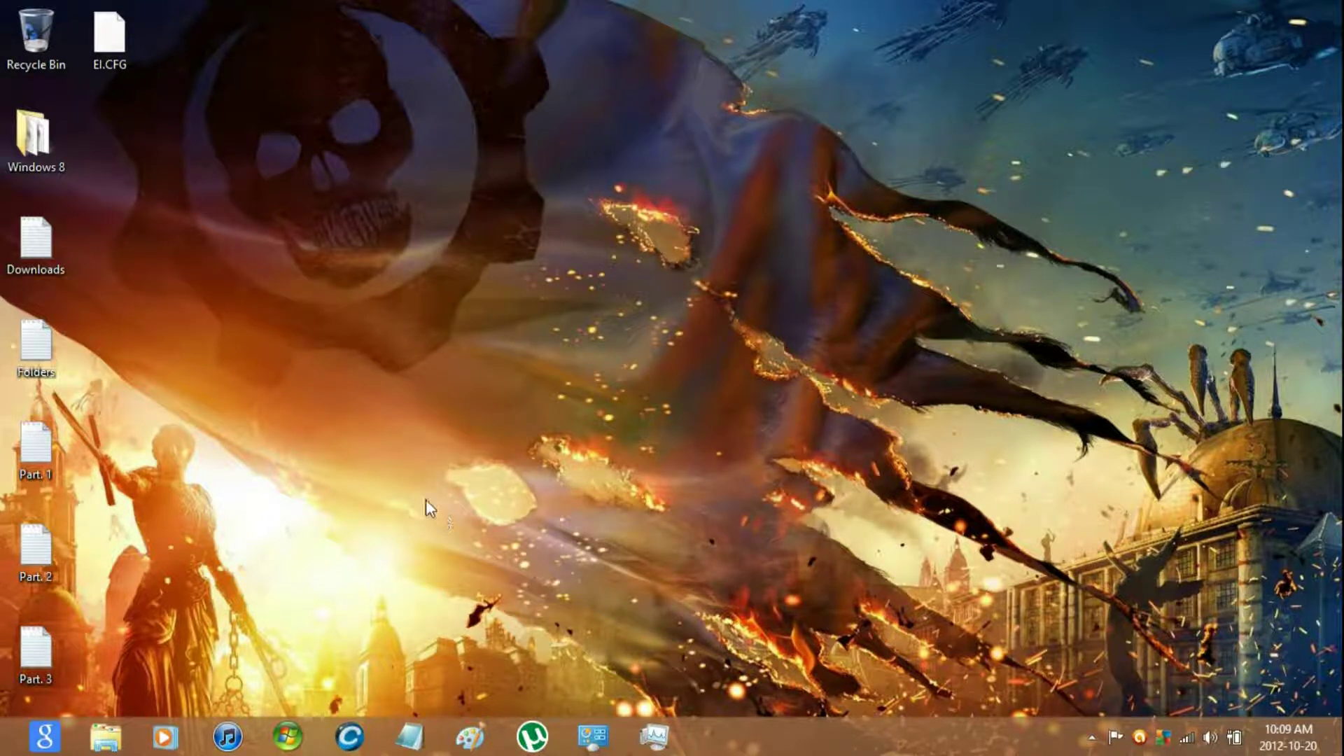
# - Open the Part. 1 Dism notes, then run Deployment and Imaging Tools Environment as administrator
pyautogui.doubleClick(56, 432)
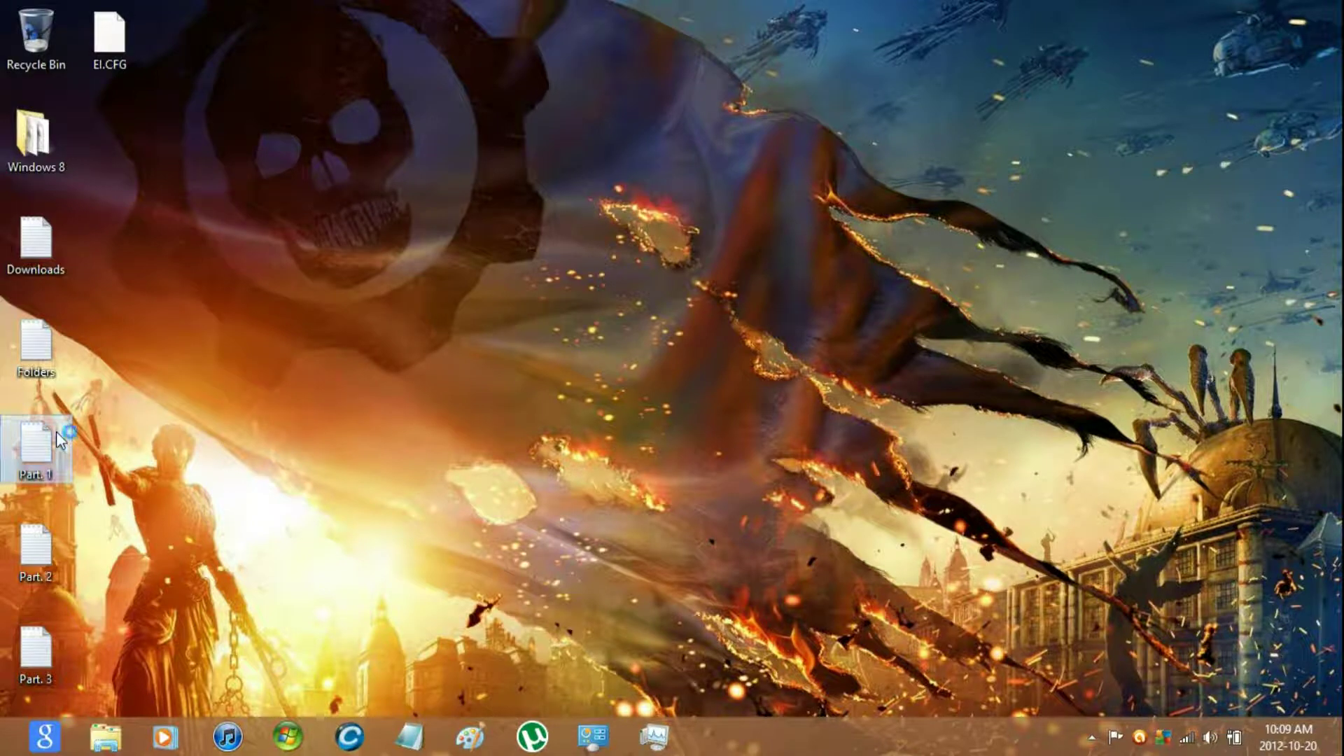
pyautogui.moveTo(586, 386); pyautogui.dragTo(425, 140)
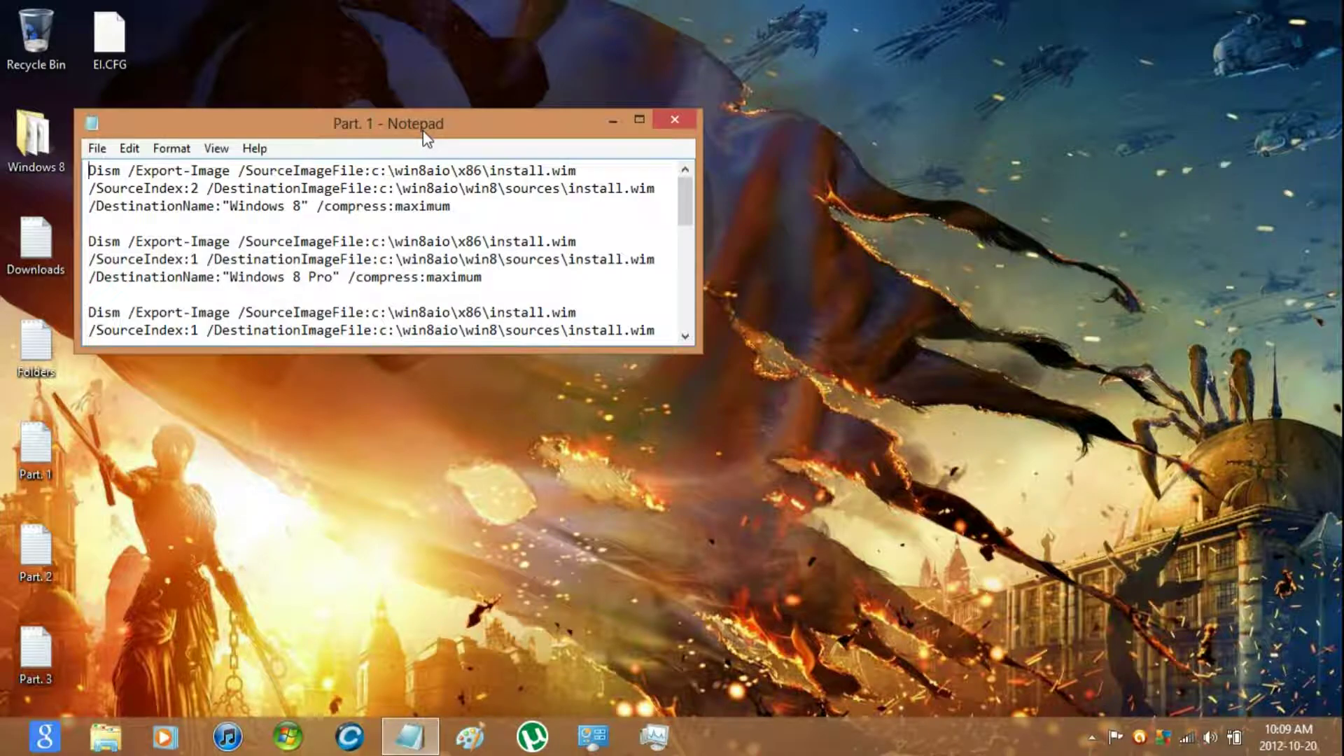
pyautogui.press('super')
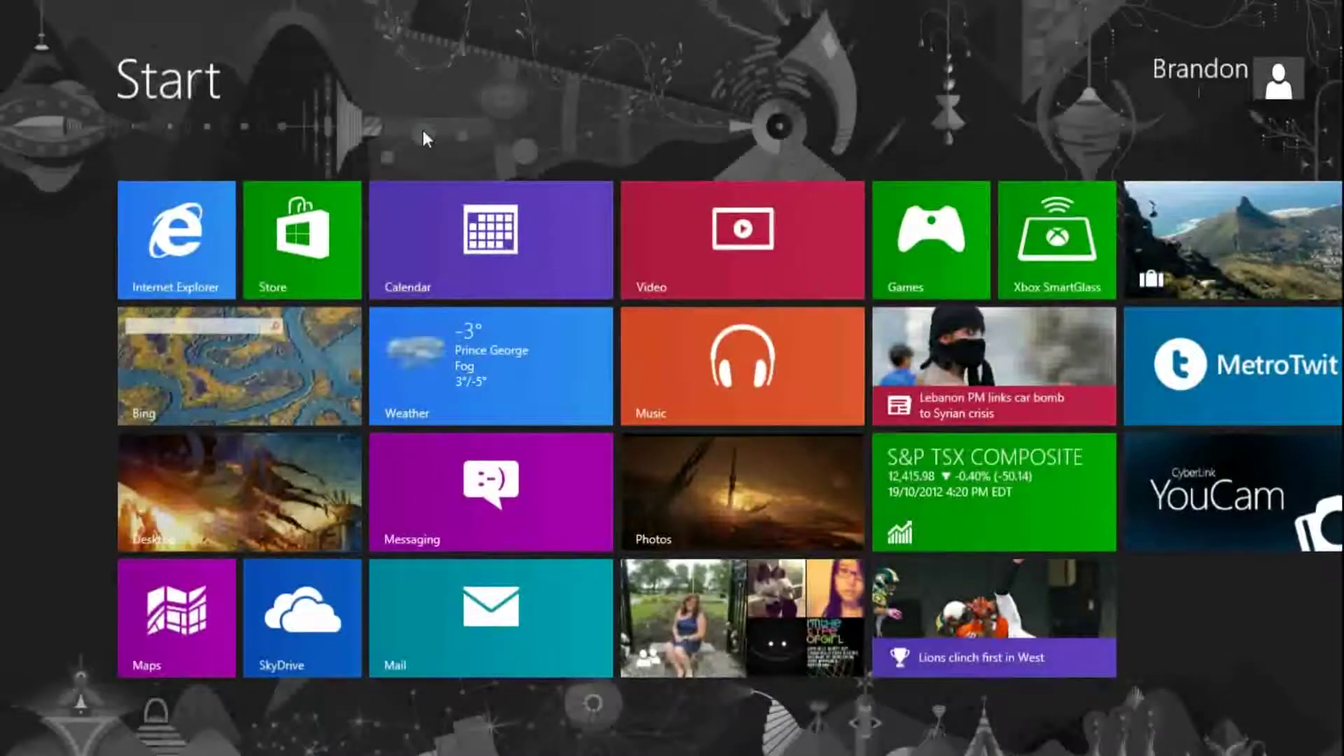
pyautogui.press('End')
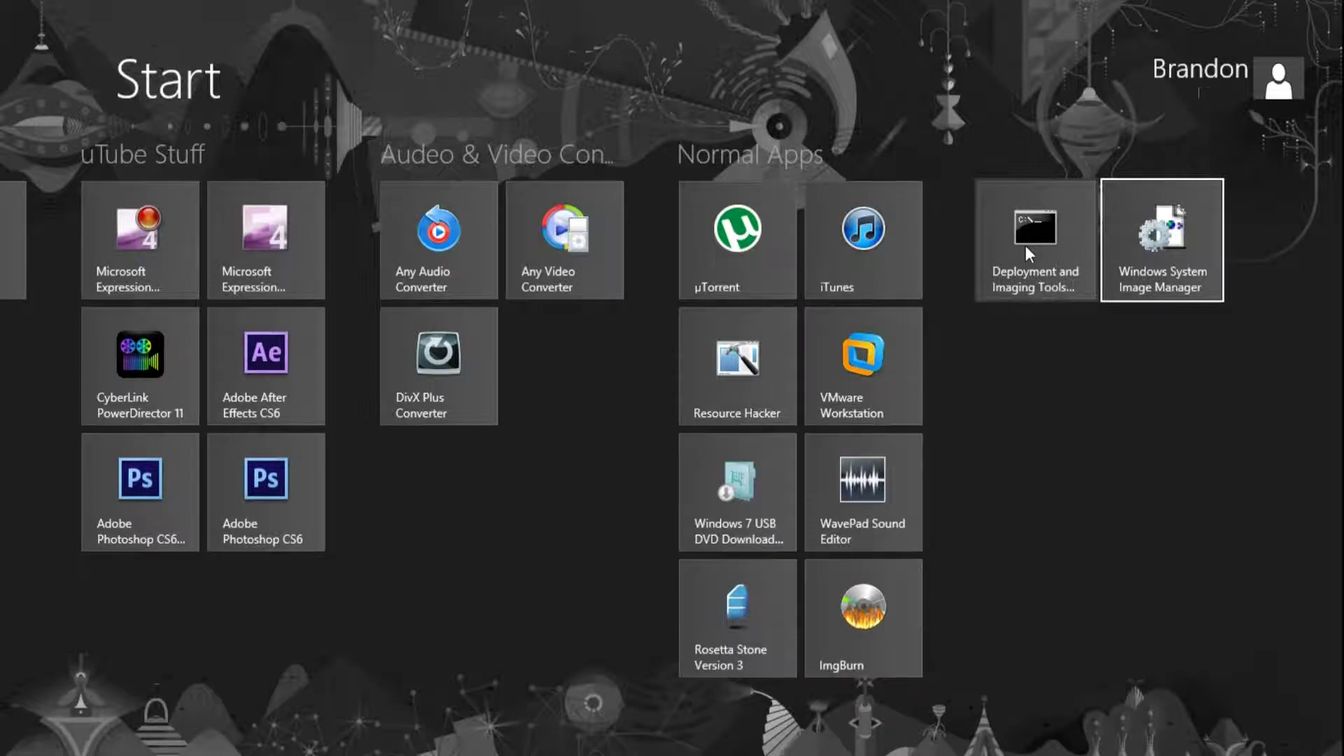
pyautogui.rightClick(1025, 245)
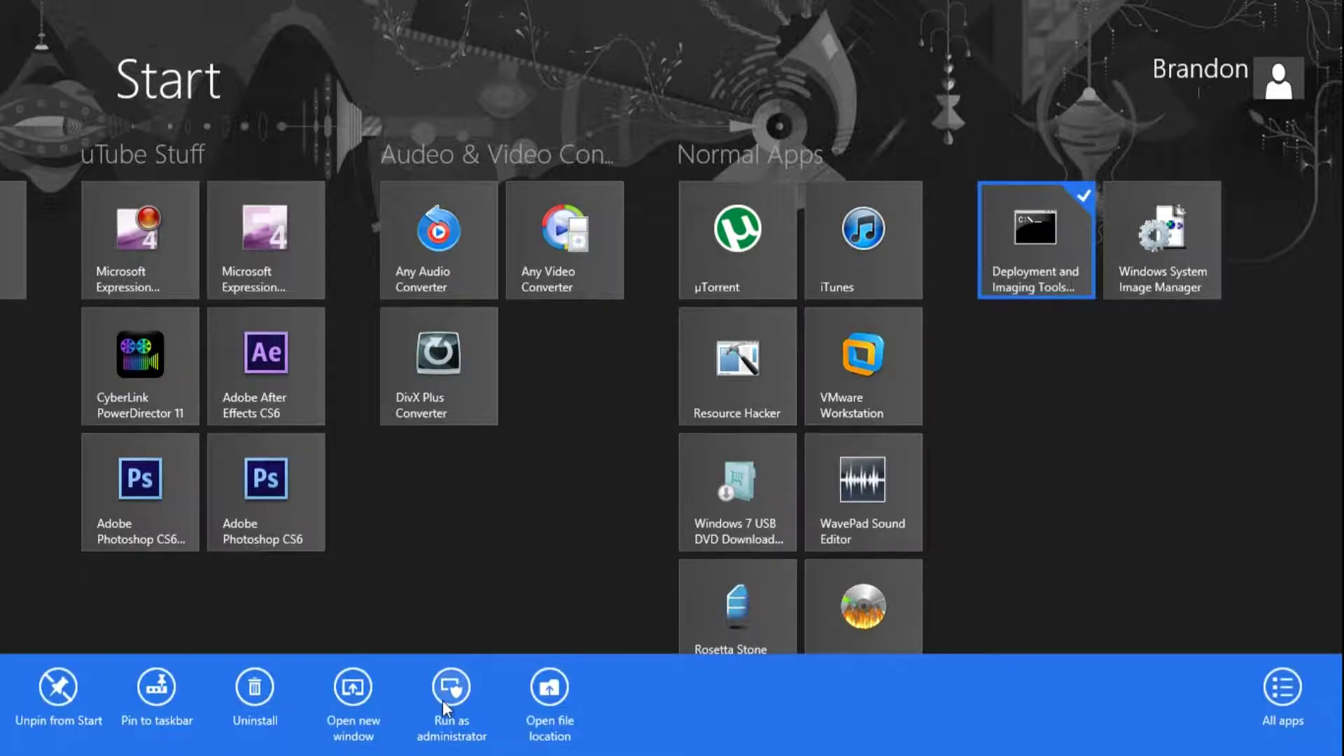
pyautogui.click(445, 707)
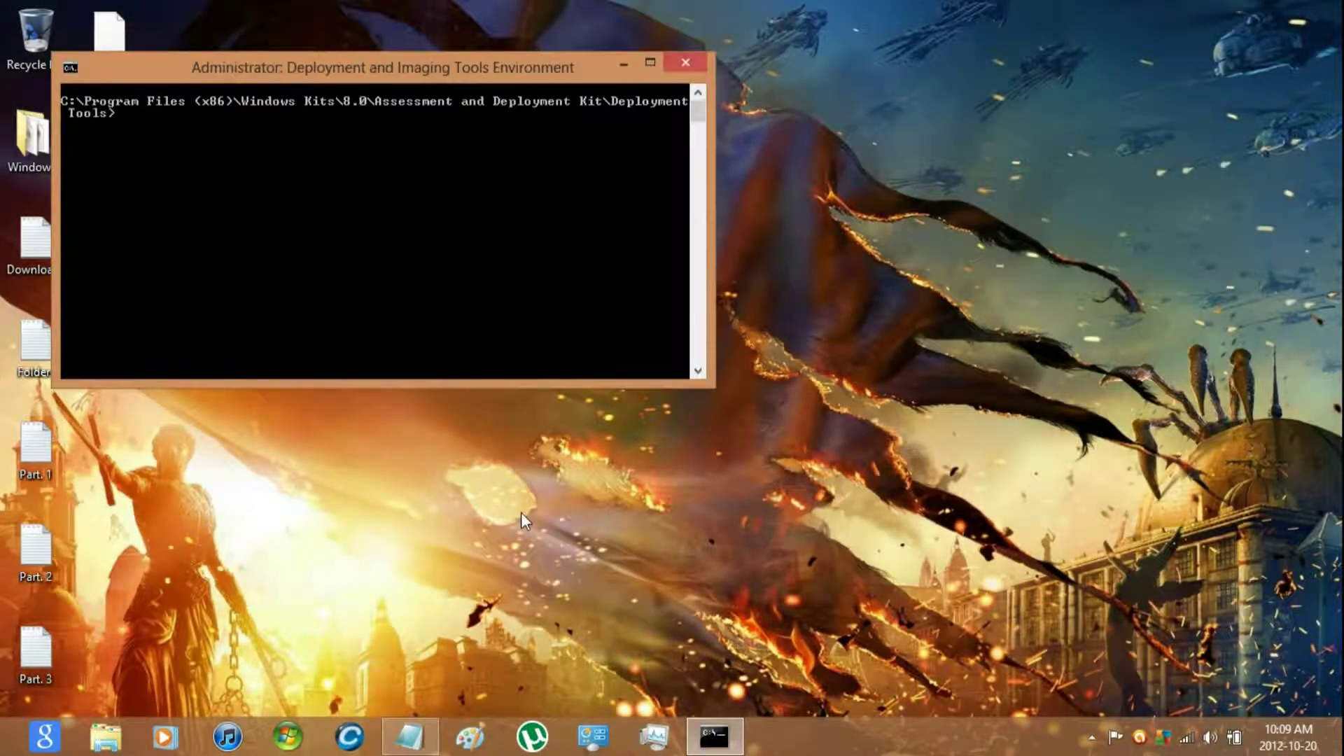
# - Paste and run the first Dism /Export-Image command from Part. 1, then close Notepad
pyautogui.click(420, 734)
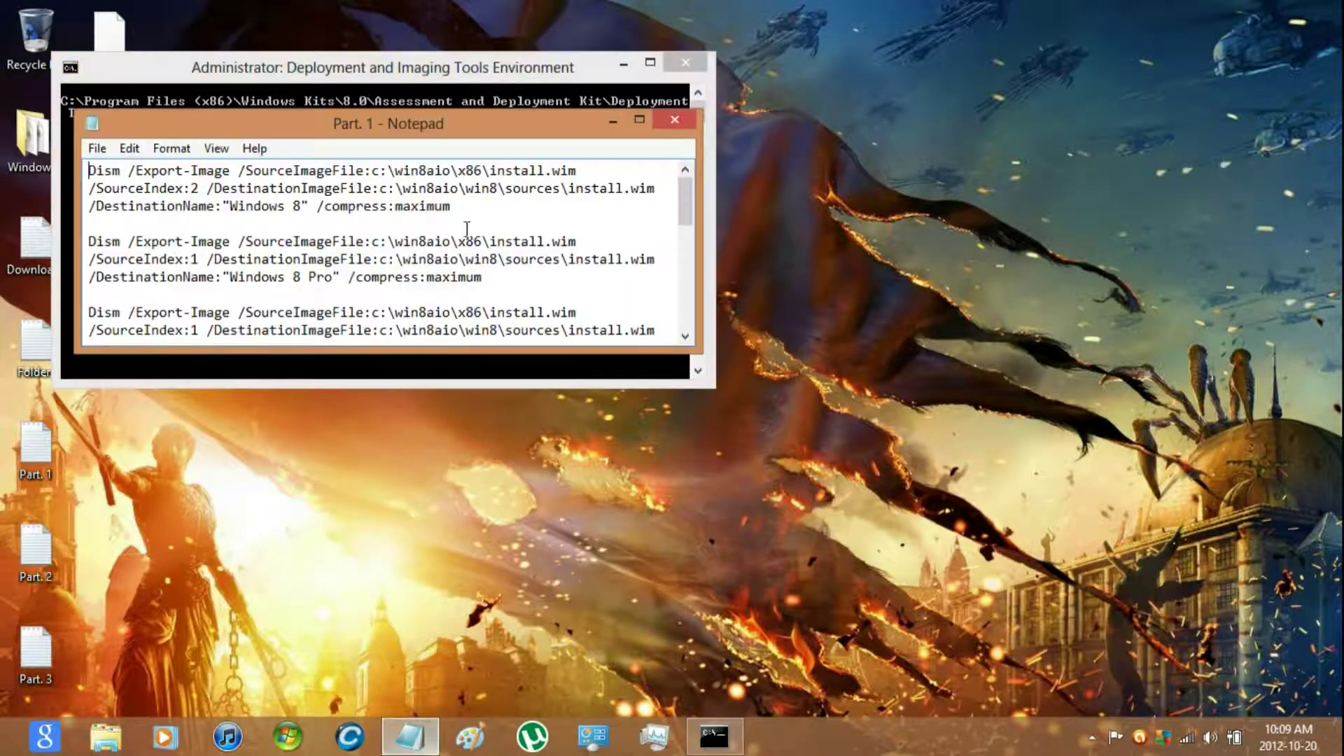
pyautogui.moveTo(421, 126); pyautogui.dragTo(1077, 100)
pyautogui.moveTo(996, 163); pyautogui.dragTo(743, 145)
pyautogui.hotkey('ctrl', 'c')
pyautogui.rightClick(588, 203)
pyautogui.click(633, 264)
pyautogui.press('Return')
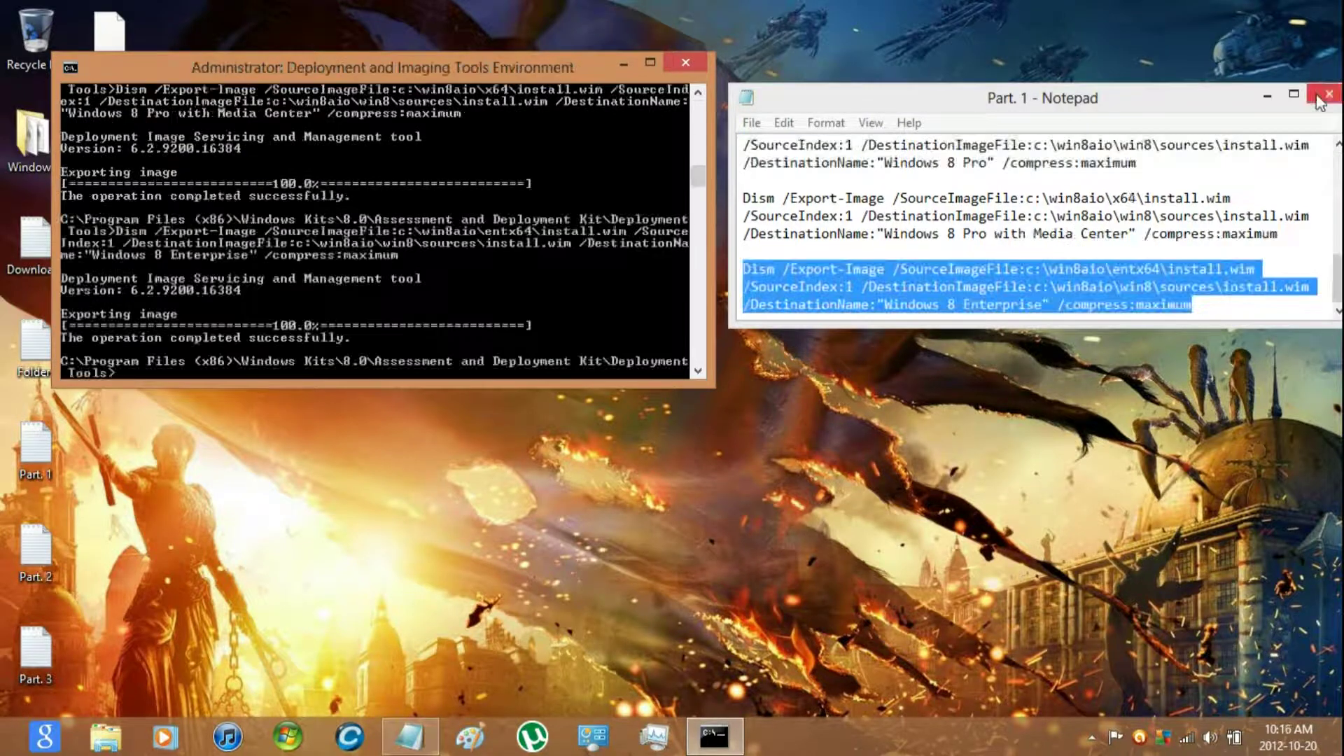
pyautogui.click(1318, 100)
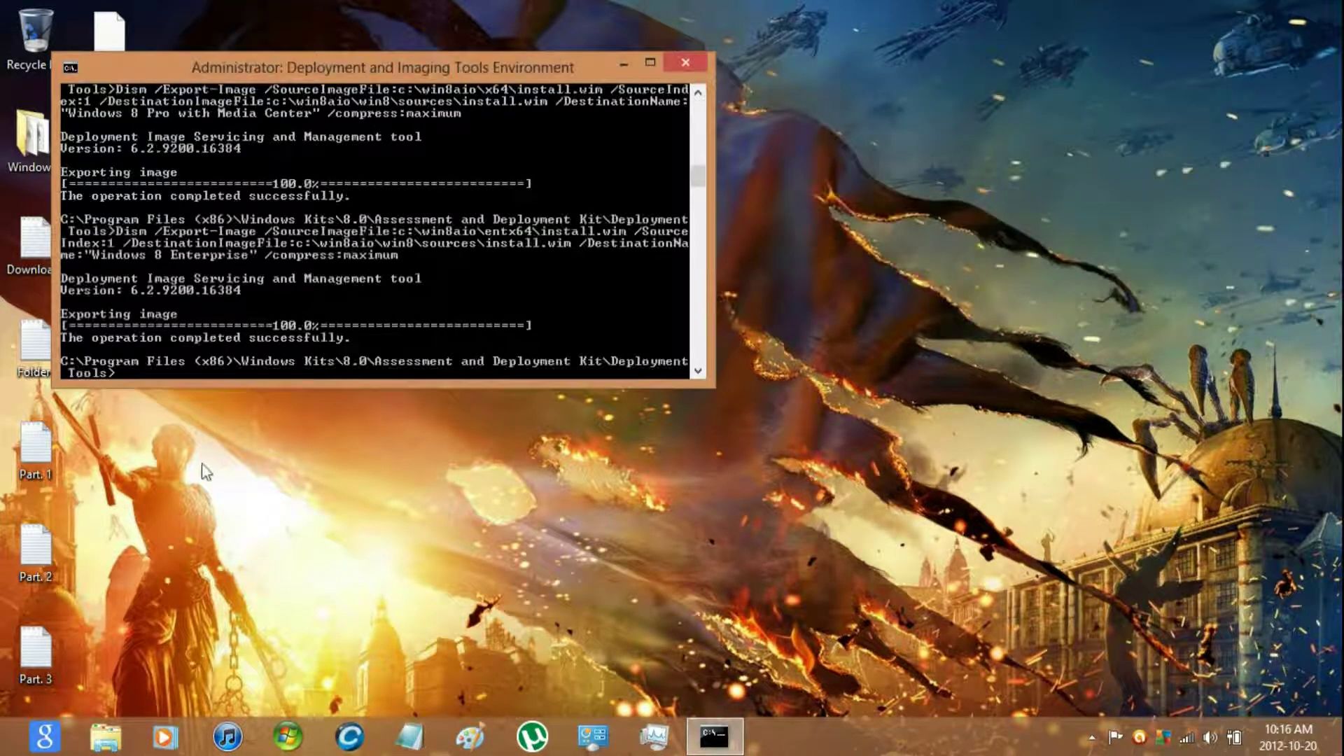
# - Open the Part. 2 notes and run the Dism command that mounts install.wim
pyautogui.doubleClick(37, 548)
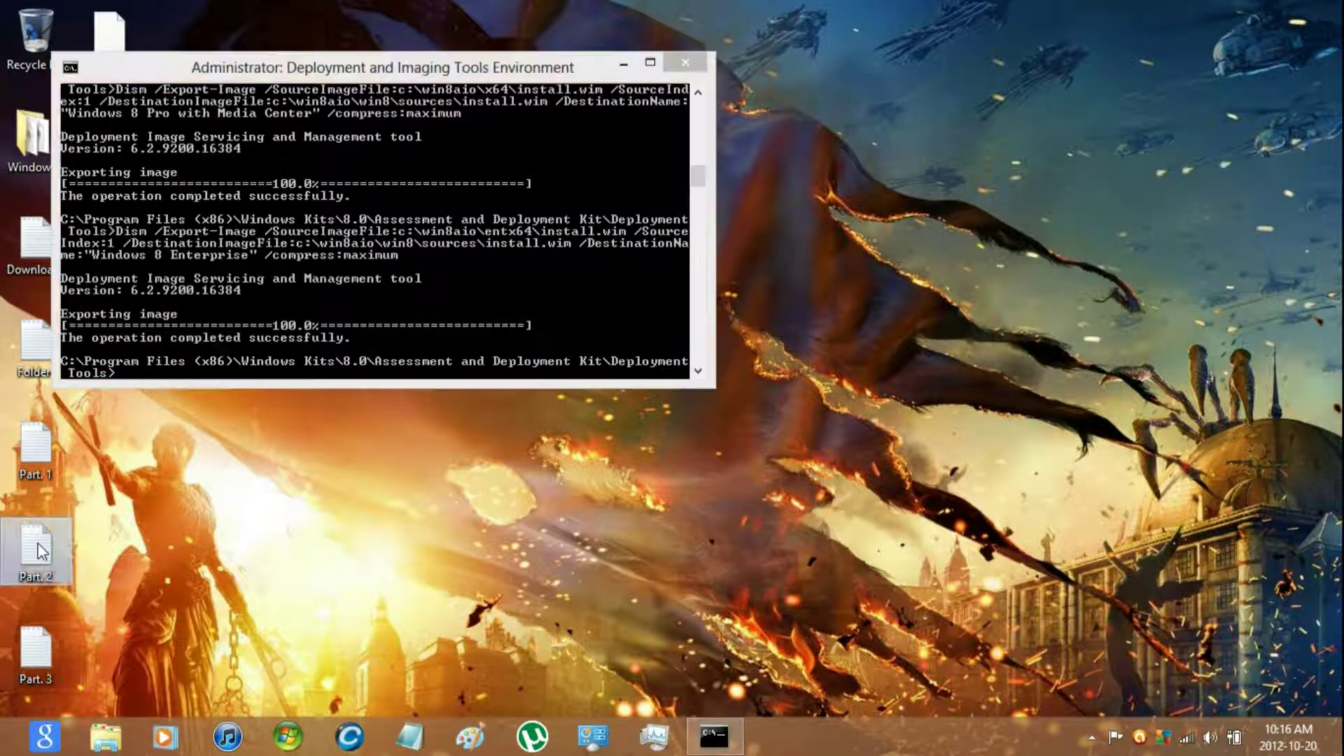
pyautogui.moveTo(742, 145); pyautogui.dragTo(948, 162)
pyautogui.rightClick(584, 276)
pyautogui.click(631, 329)
pyautogui.press('Return')
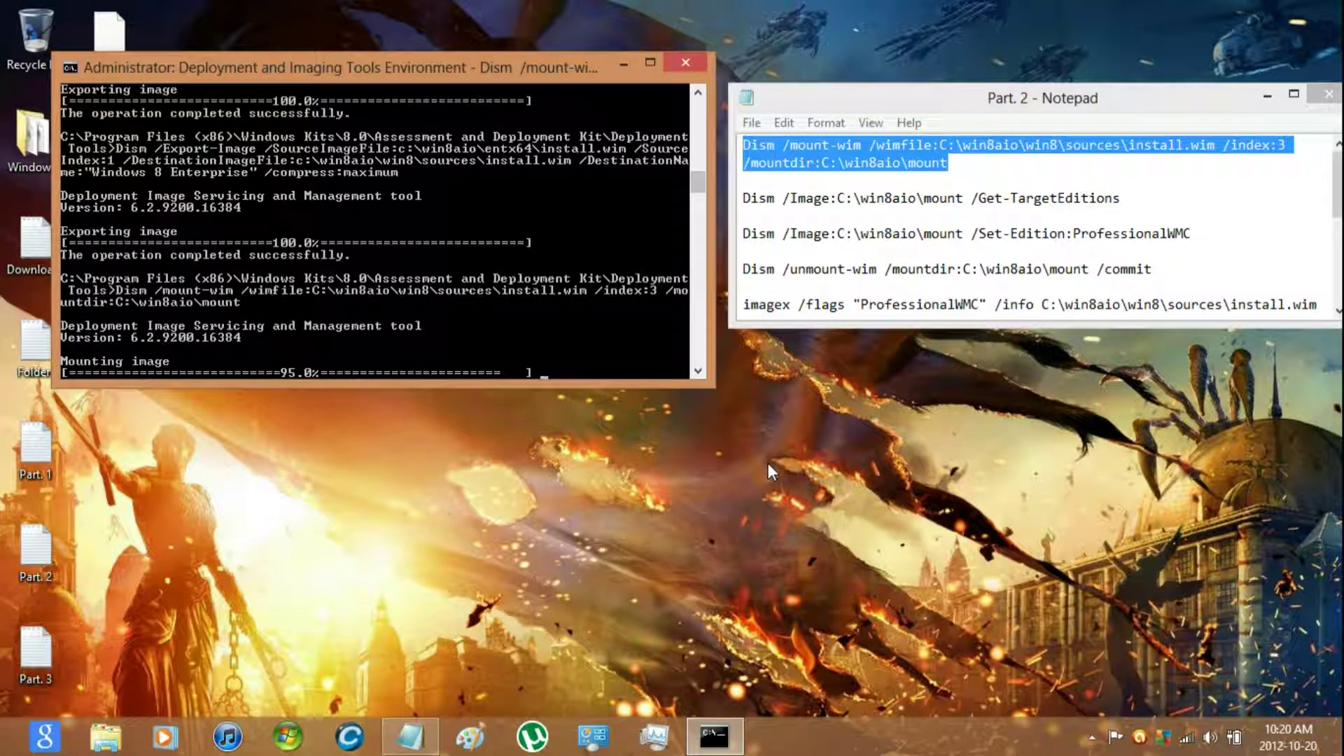
# - Run Get-TargetEditions, then Set-Edition:ProfessionalWMC on the mounted image
pyautogui.moveTo(1121, 198); pyautogui.dragTo(743, 199)
pyautogui.rightClick(745, 200)
pyautogui.click(810, 258)
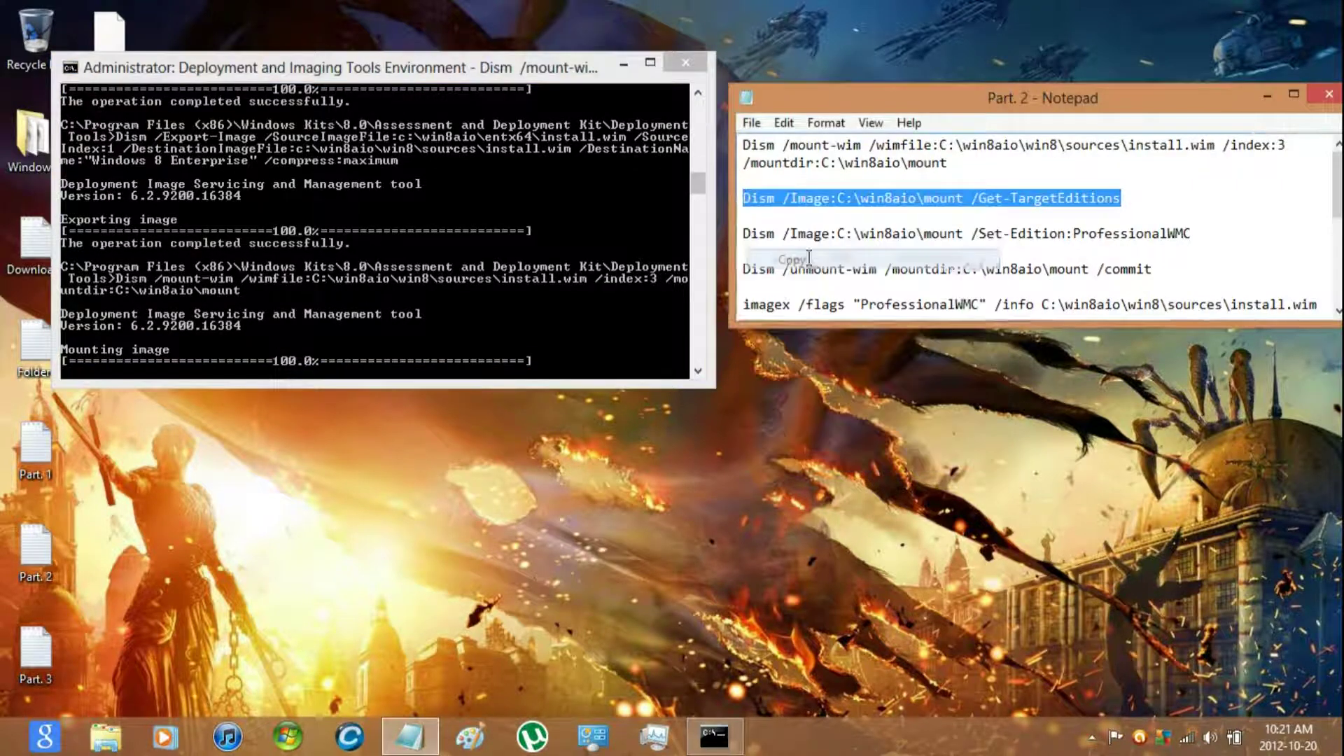
pyautogui.click(540, 269)
pyautogui.rightClick(541, 269)
pyautogui.press('Return')
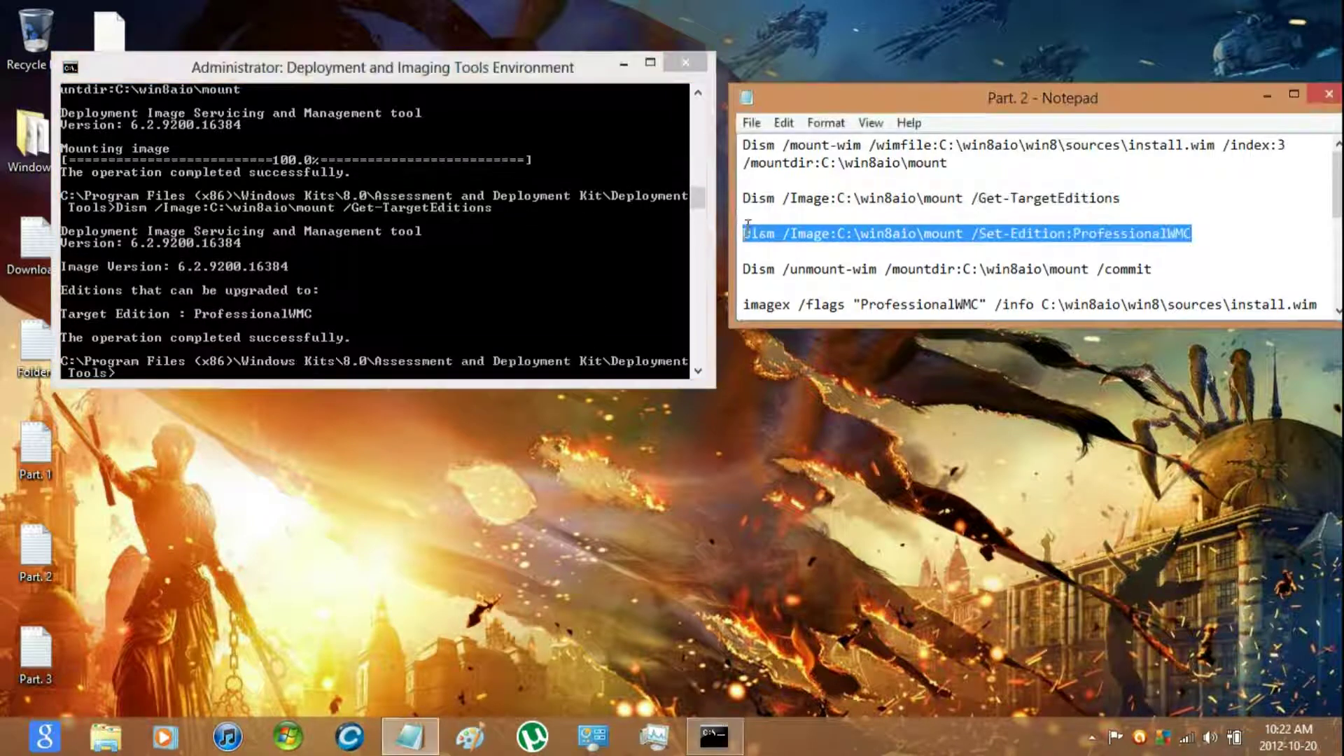
pyautogui.click(640, 353)
pyautogui.rightClick(640, 352)
pyautogui.press('Return')
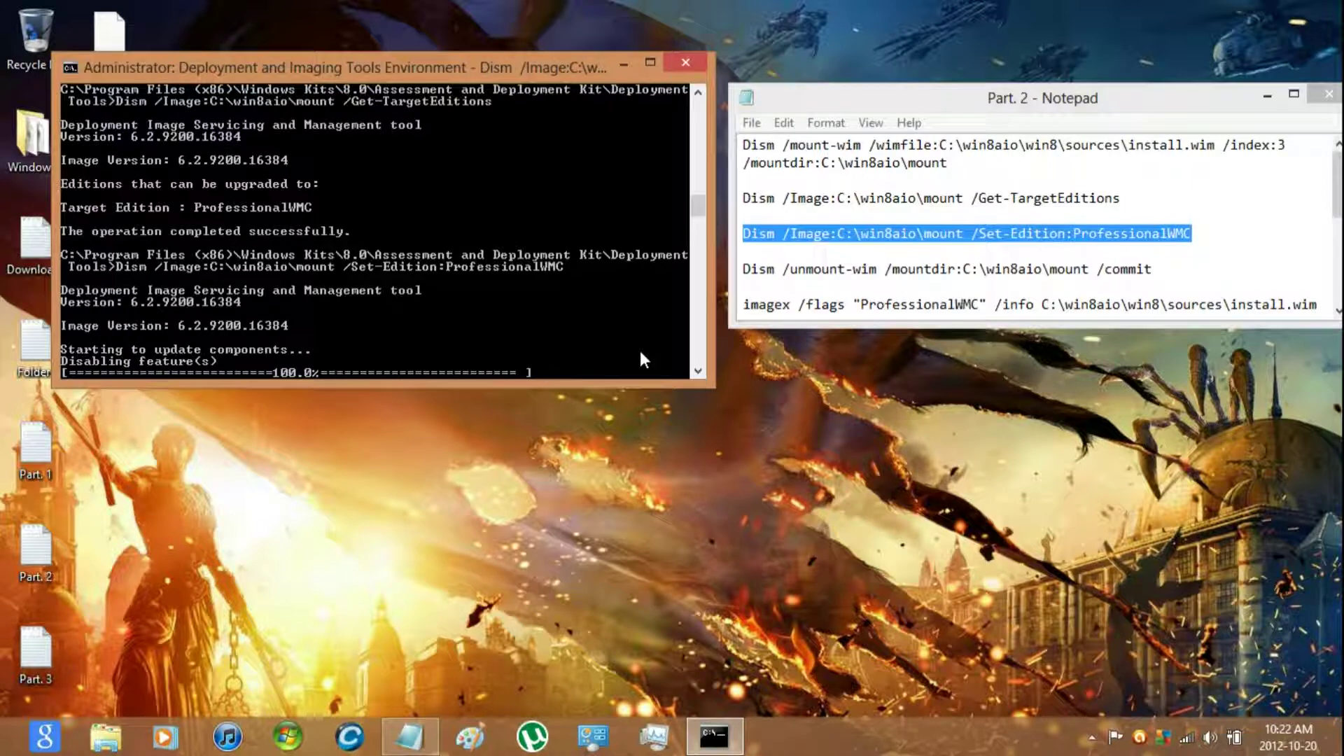
# - Unmount the image committing changes, then close the Part. 2 notes
pyautogui.click(1154, 269)
pyautogui.moveTo(1153, 268); pyautogui.dragTo(744, 269)
pyautogui.rightClick(1113, 270)
pyautogui.click(1134, 334)
pyautogui.click(462, 282)
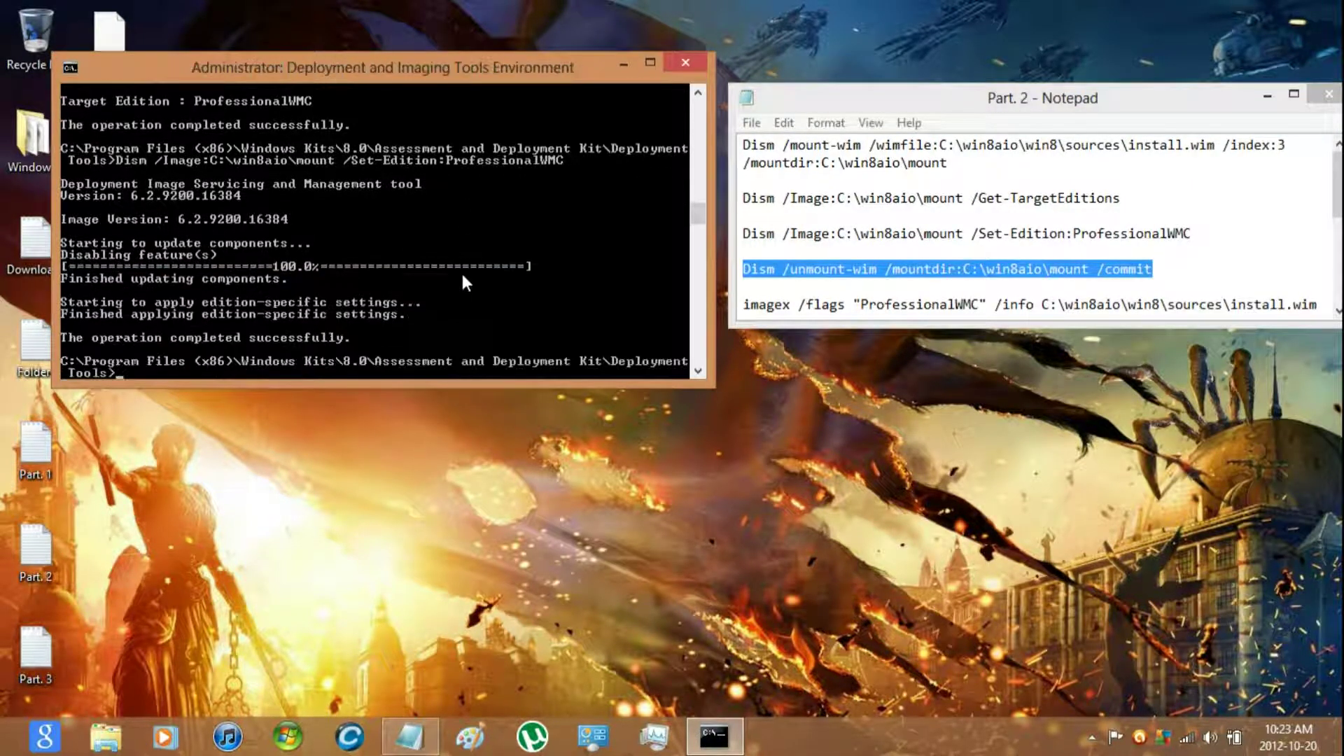
pyautogui.rightClick(499, 323)
pyautogui.press('Return')
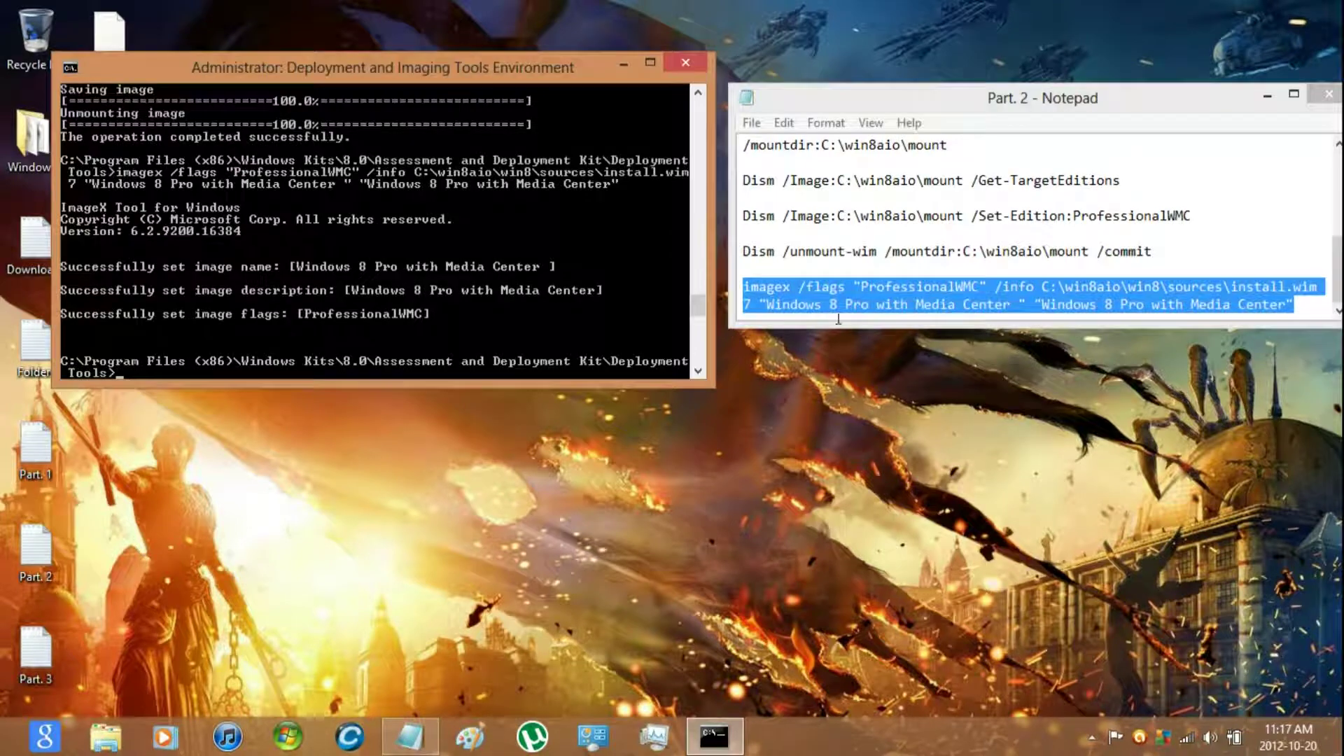
pyautogui.click(1164, 95)
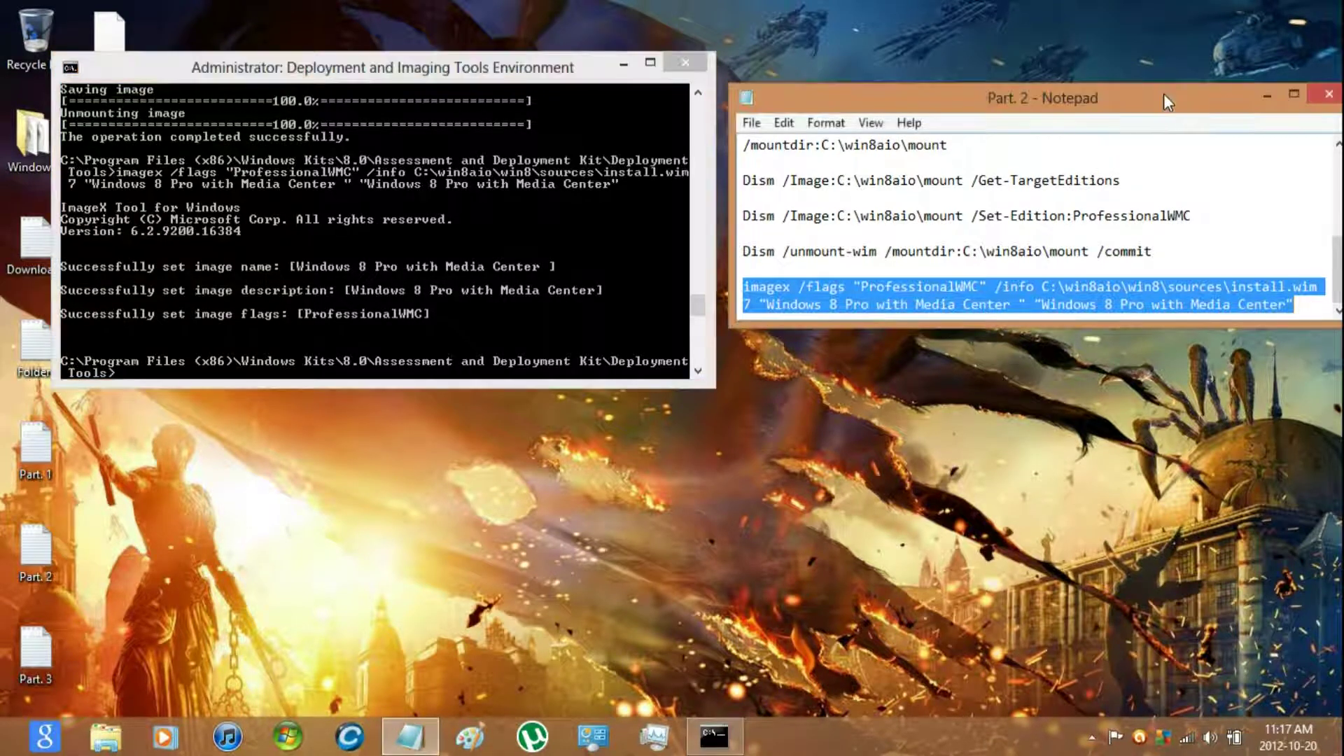
pyautogui.click(1329, 93)
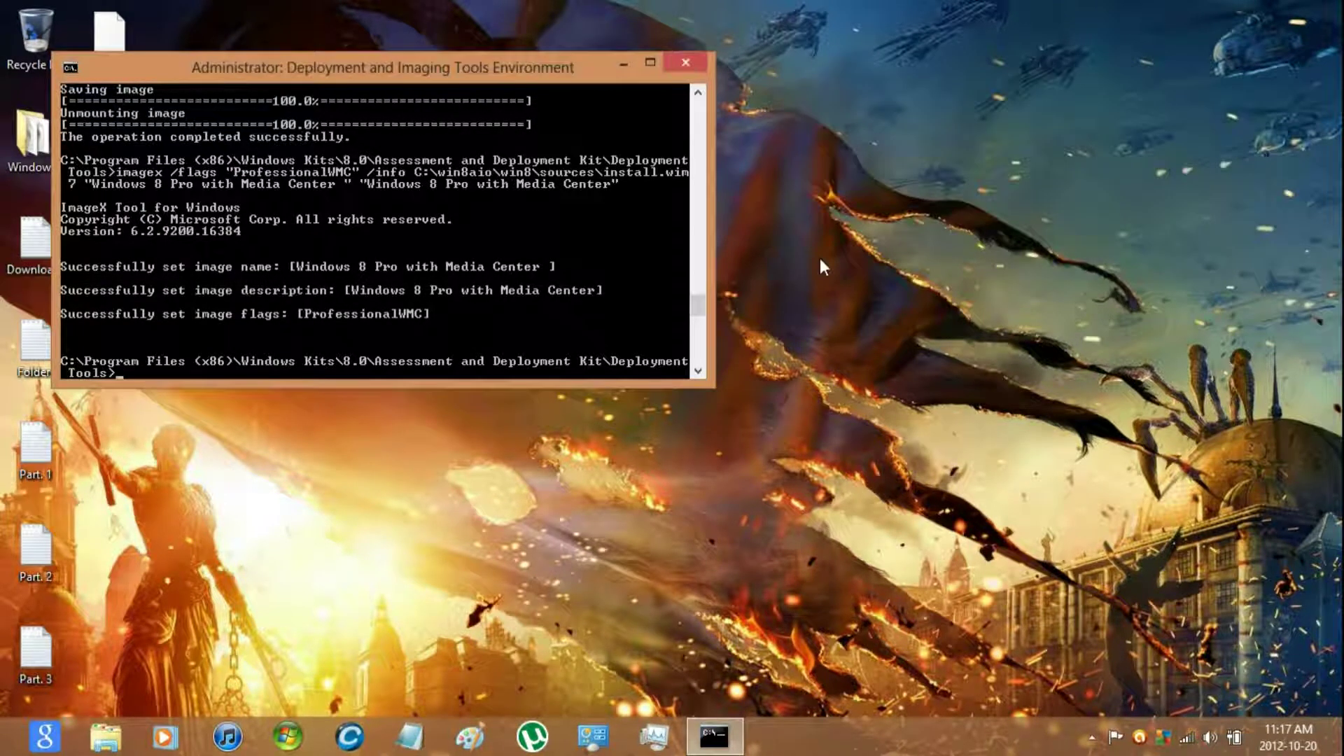
# - Close the console and drag EI.CFG from the desktop into C:\win8aio\win8\sources
pyautogui.hotkey('alt', 'F4')
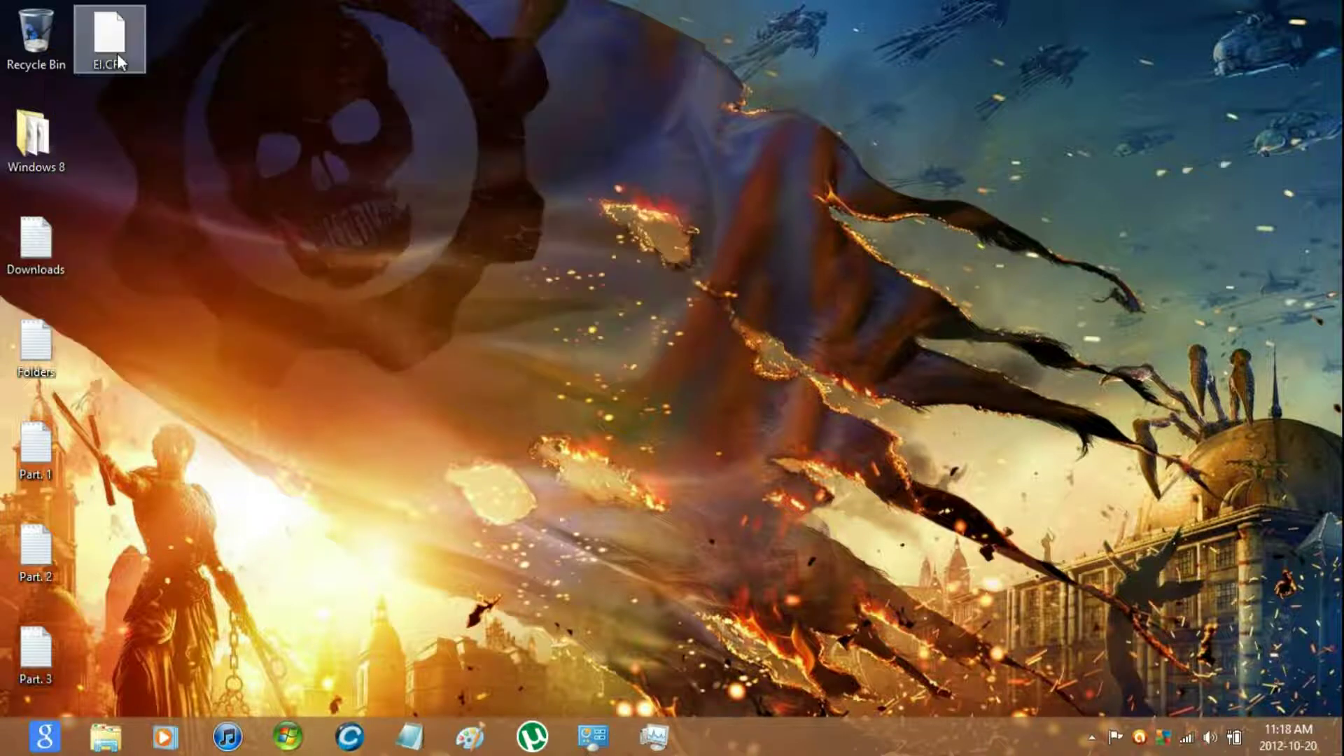
pyautogui.click(116, 53)
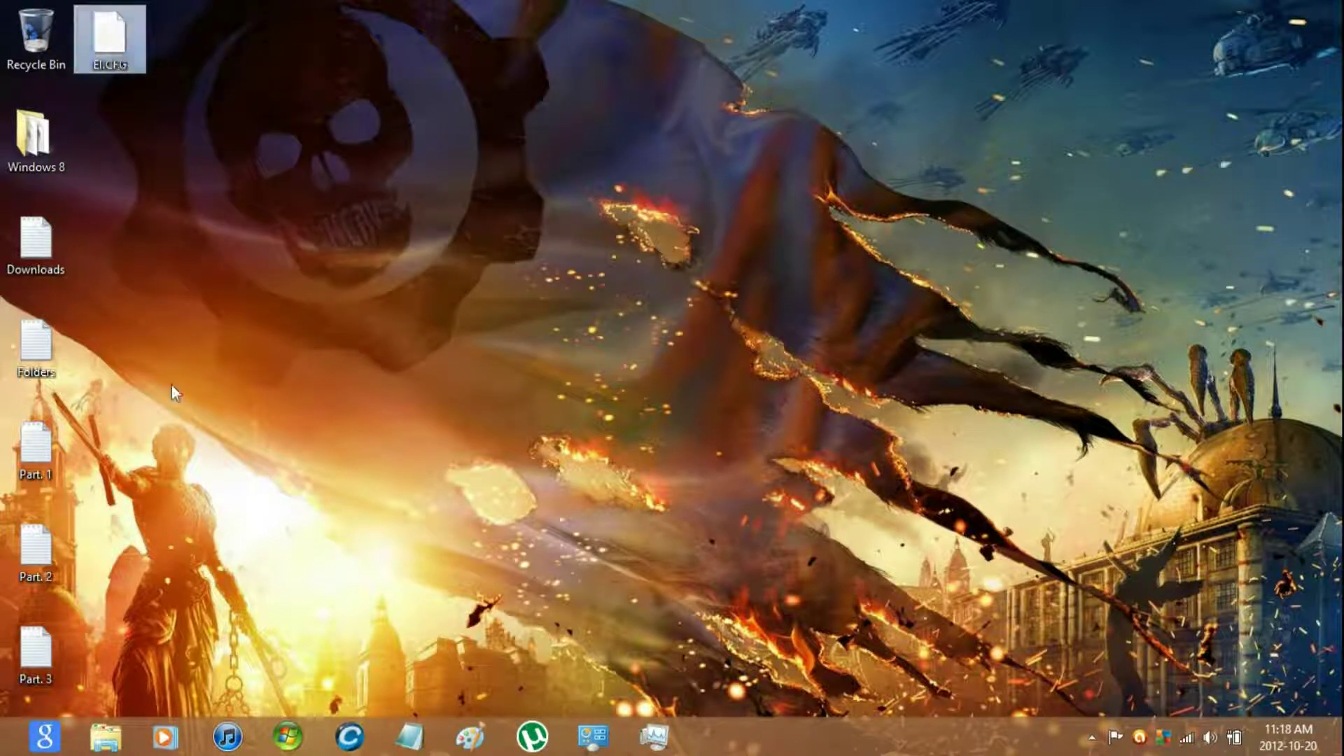
pyautogui.click(106, 737)
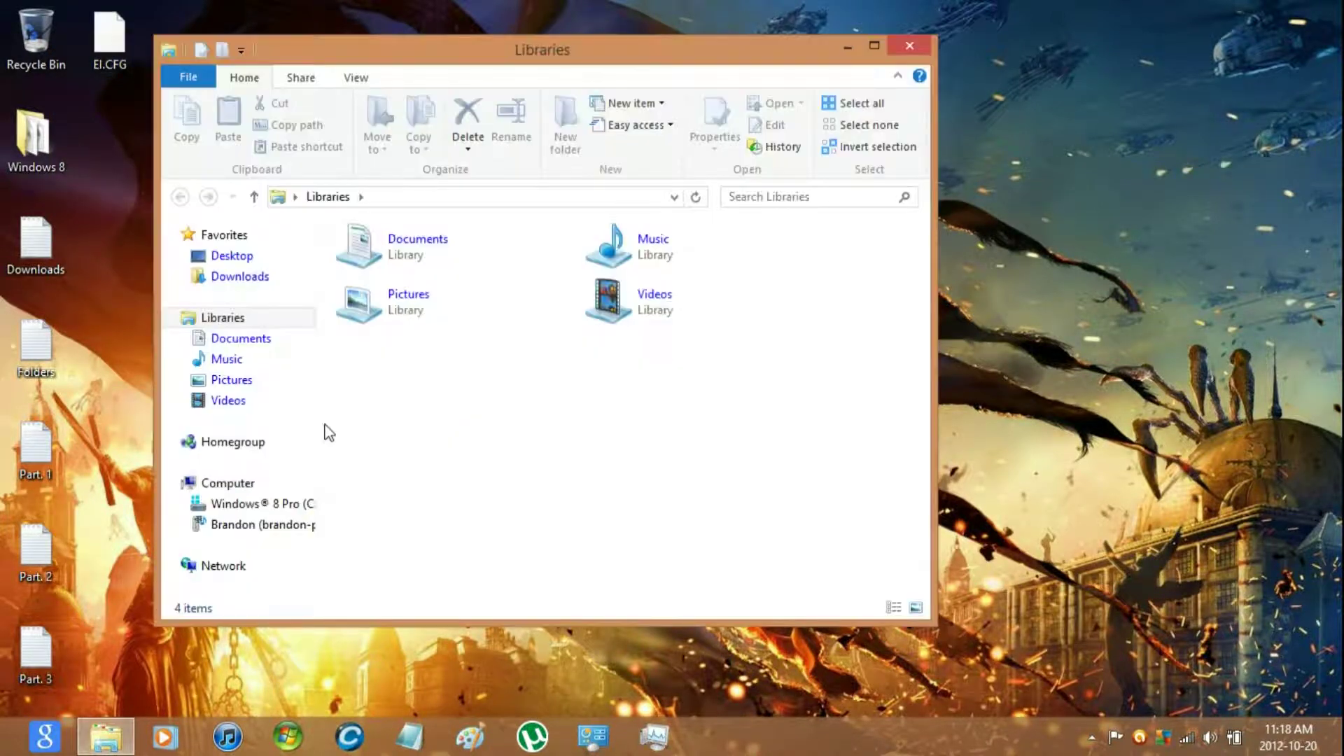
pyautogui.click(283, 506)
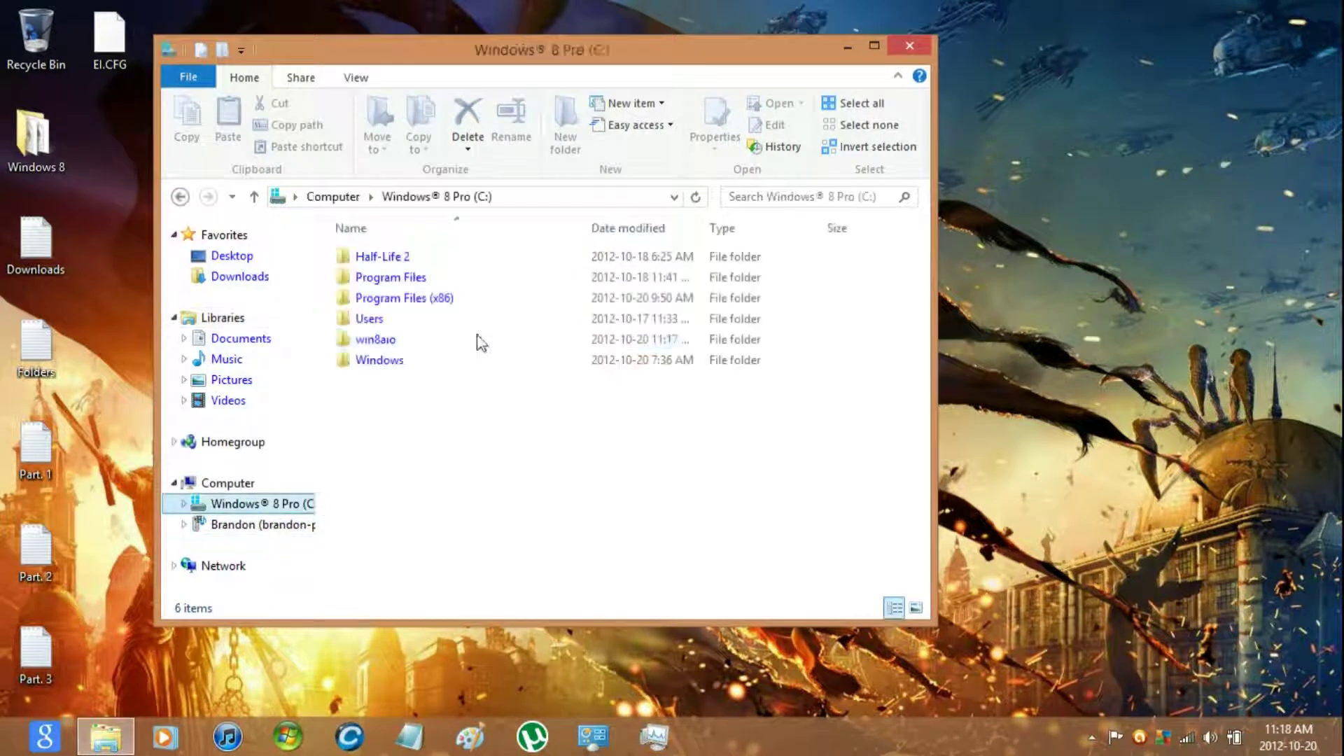
pyautogui.doubleClick(441, 340)
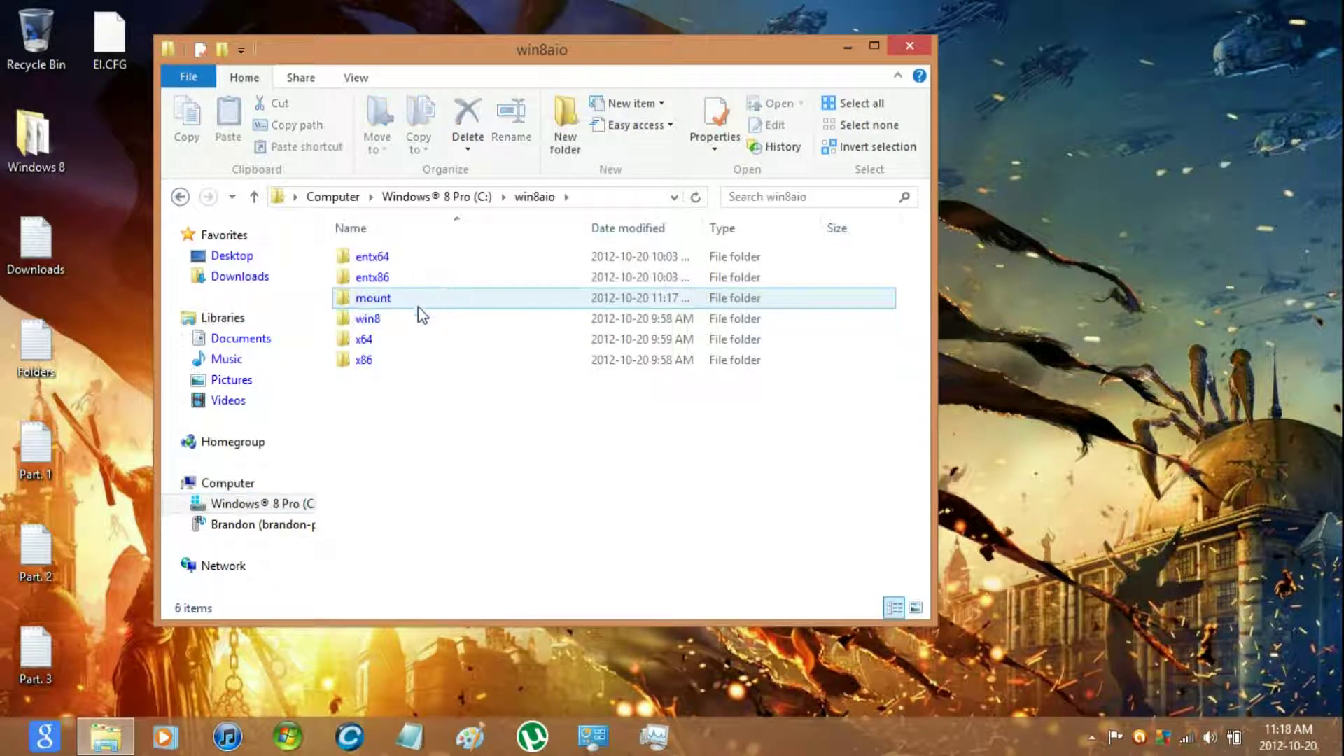
pyautogui.doubleClick(411, 320)
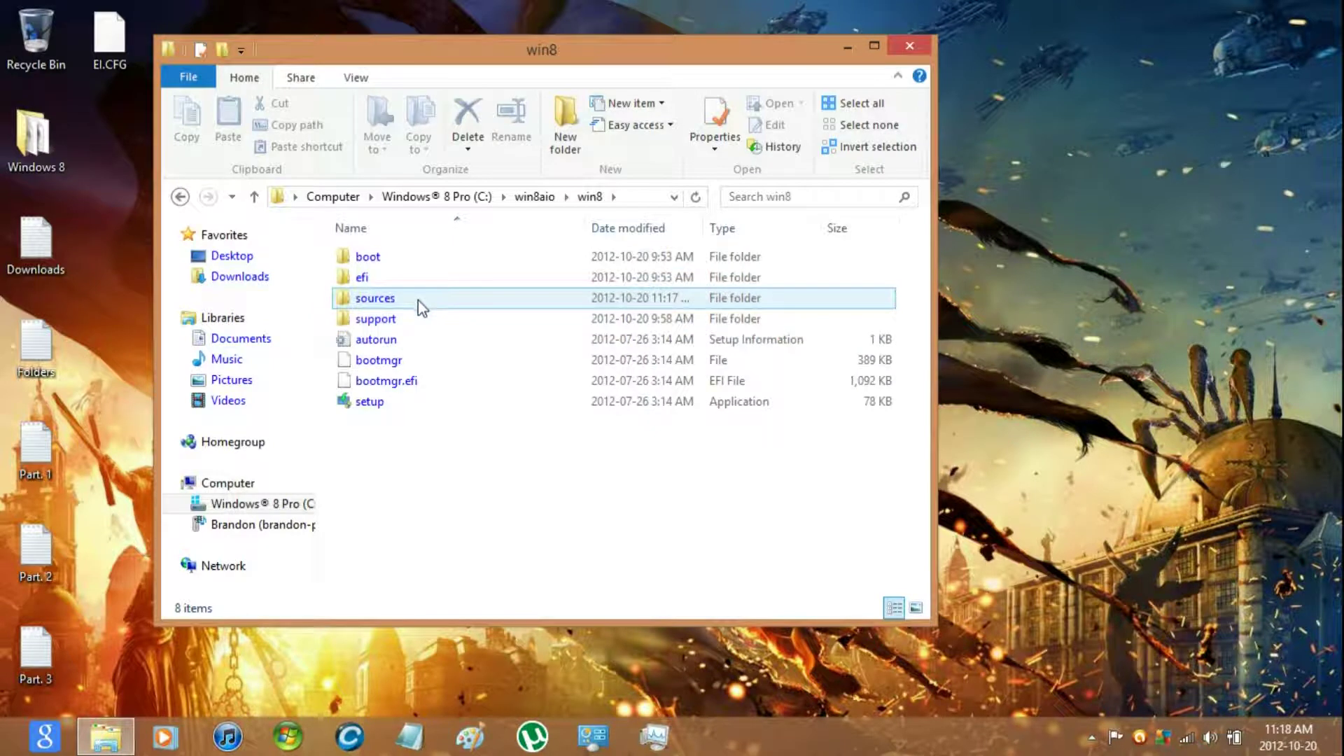
pyautogui.doubleClick(419, 300)
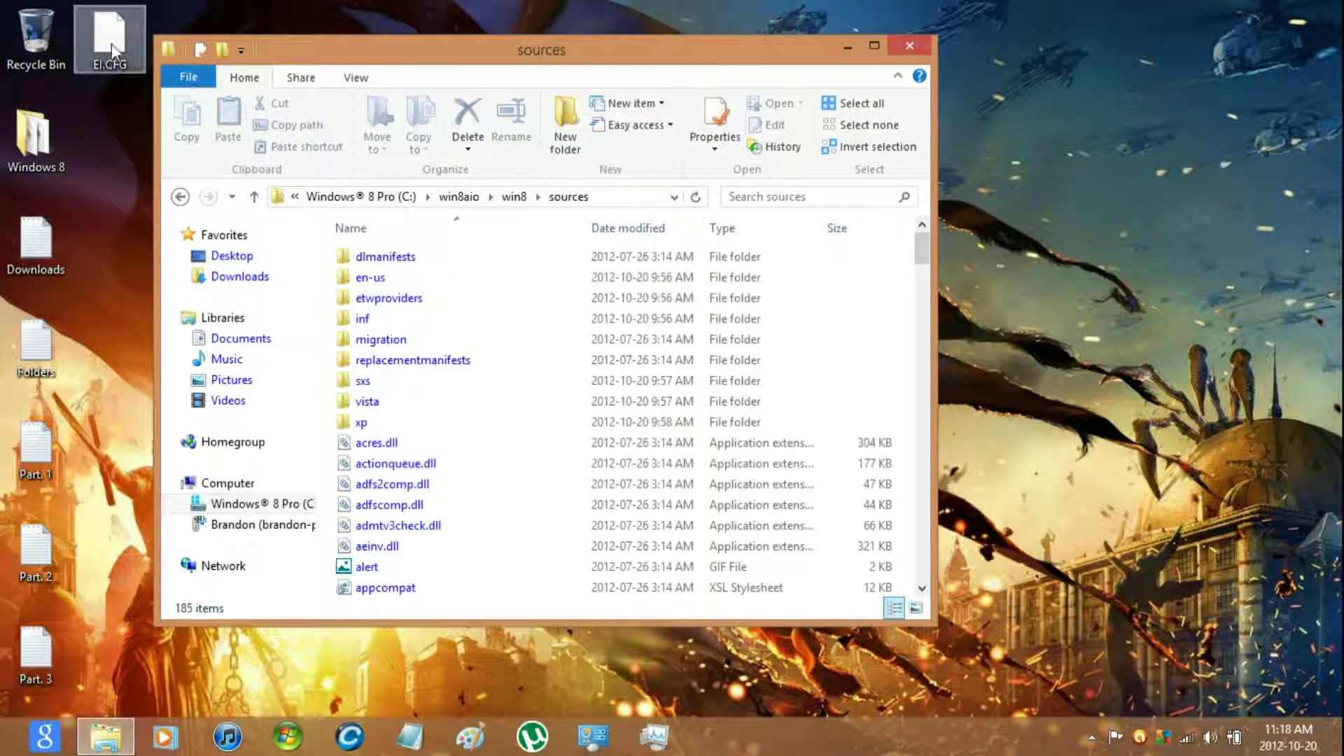
pyautogui.moveTo(111, 43); pyautogui.dragTo(488, 91)
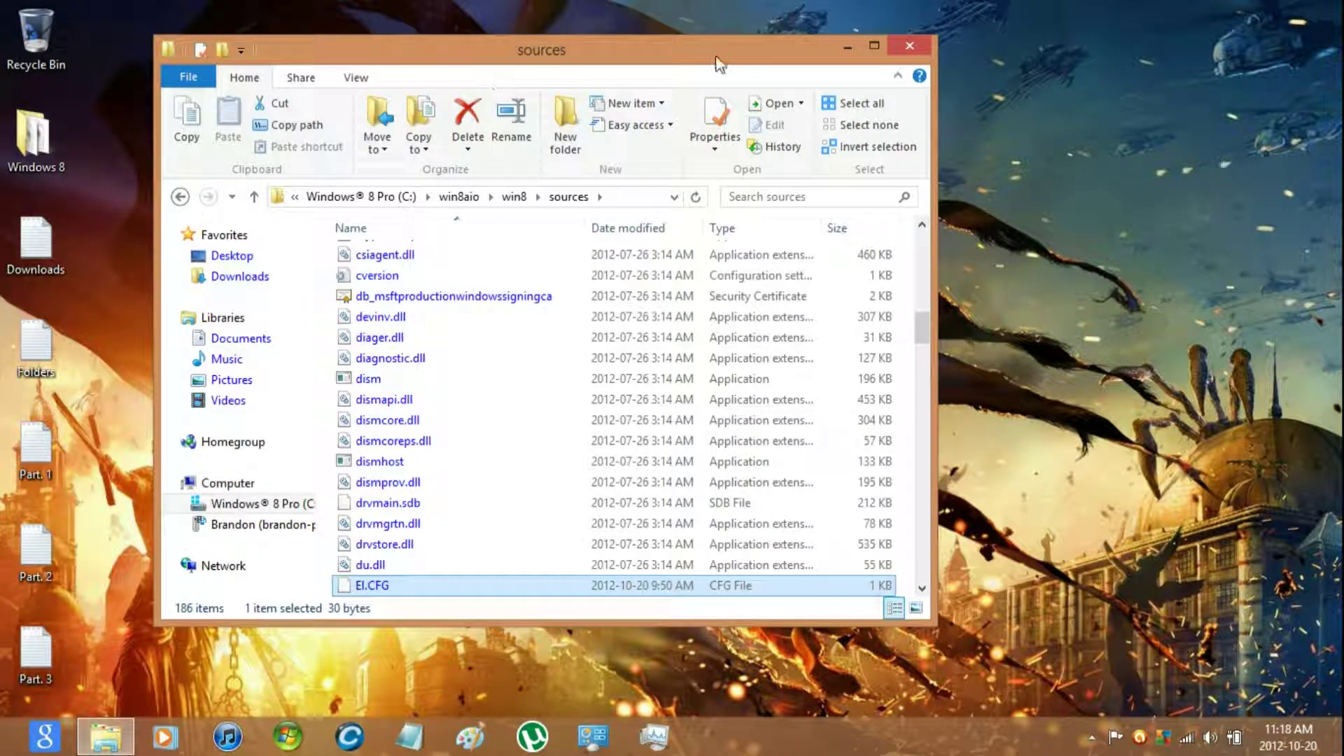
# - Close Explorer, run the Part. 3 oscdimg command to build C:\win8aio.iso, and close Notepad
pyautogui.click(908, 50)
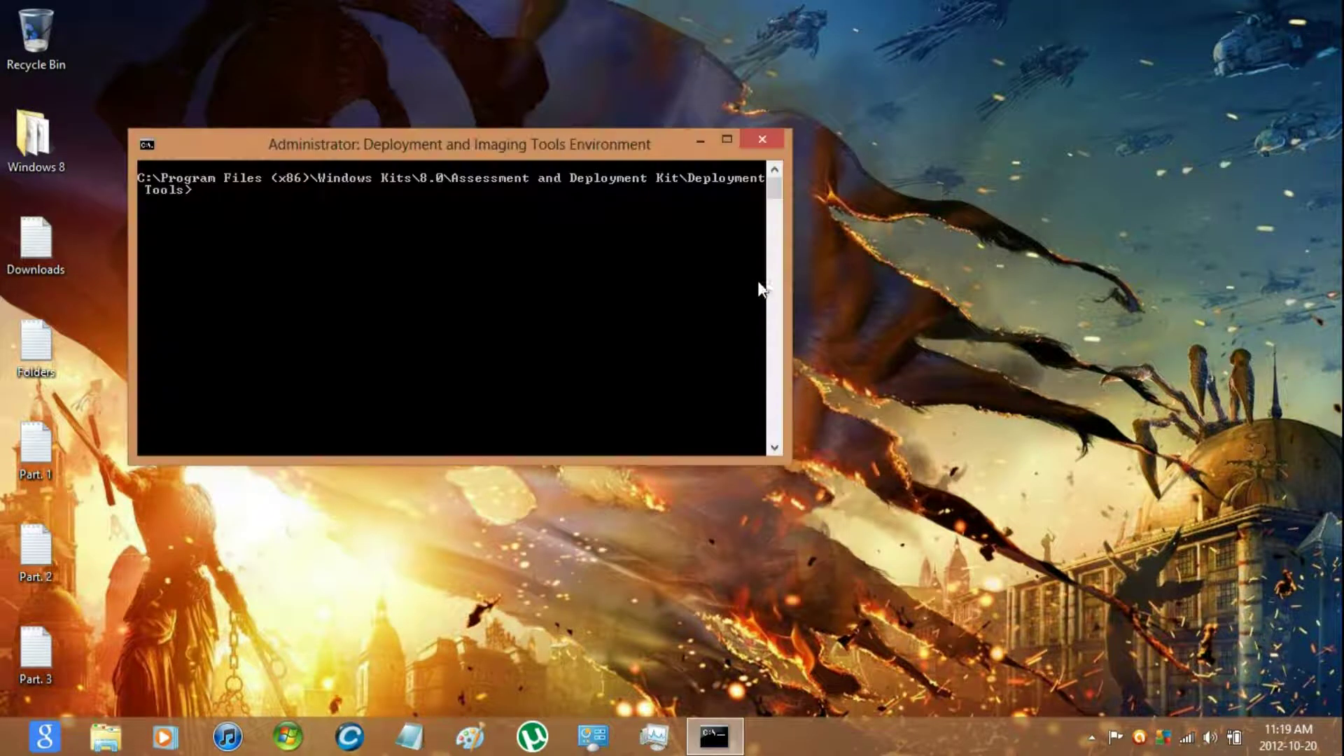
pyautogui.doubleClick(35, 651)
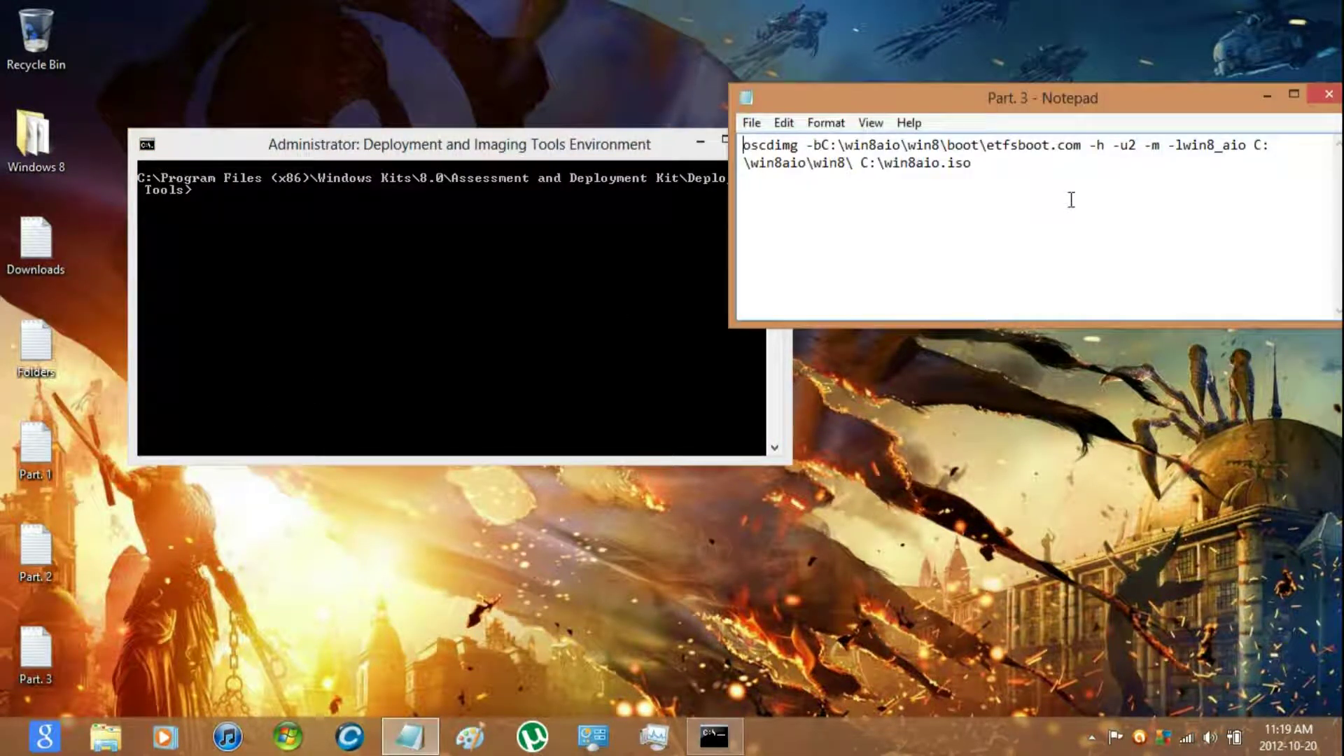
pyautogui.hotkey('ctrl', 'a')
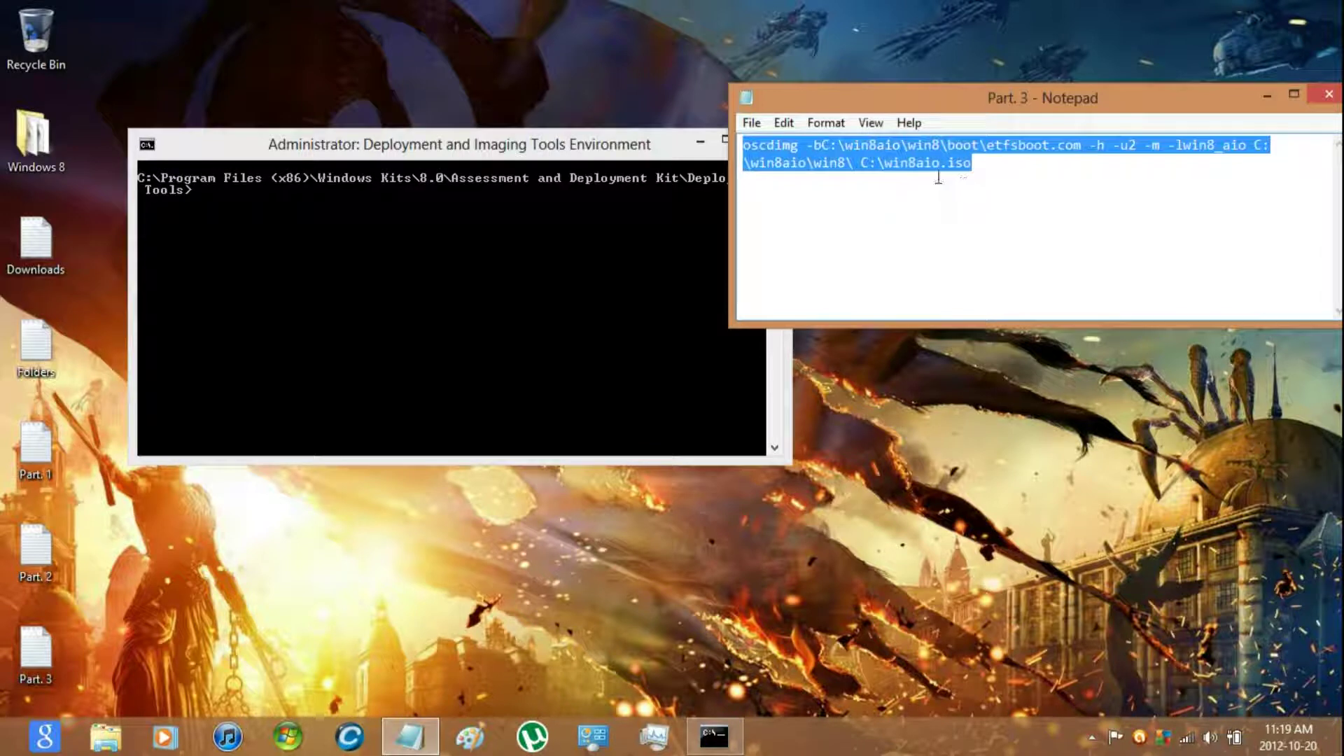
pyautogui.rightClick(912, 162)
pyautogui.click(978, 219)
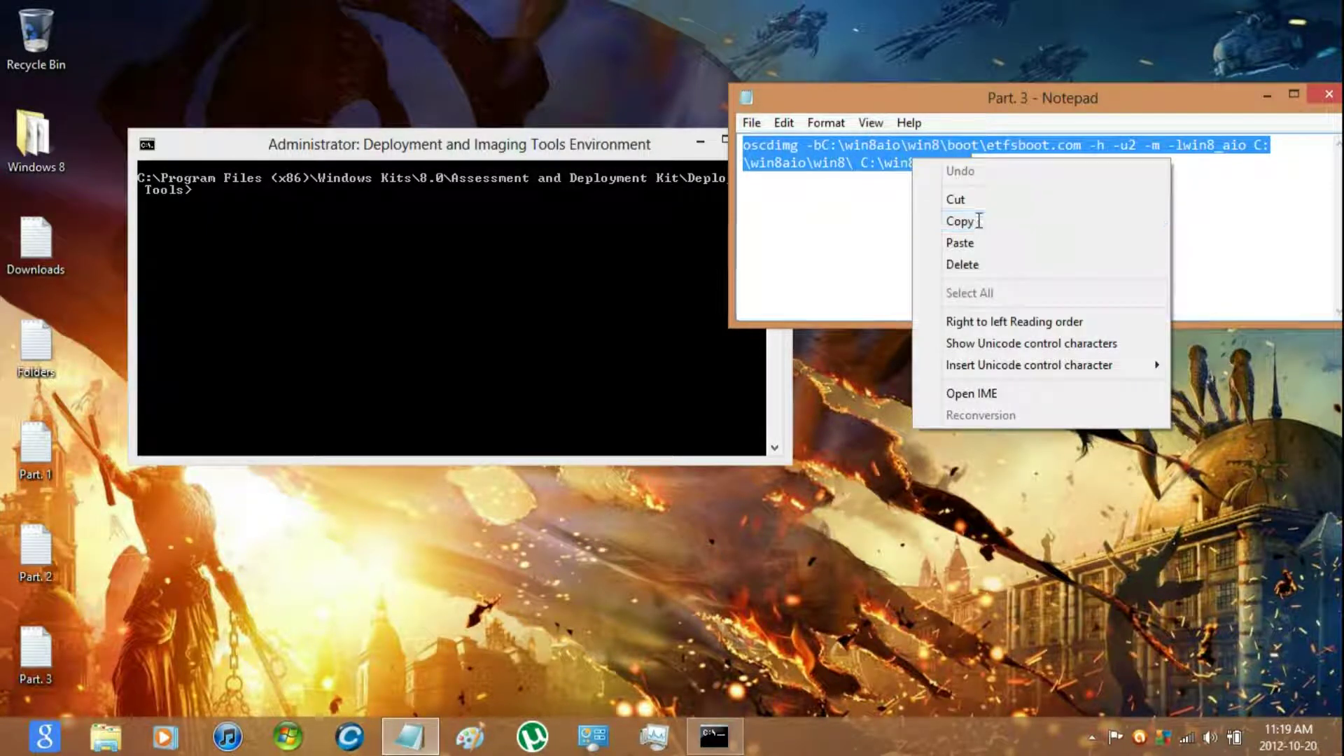
pyautogui.rightClick(567, 314)
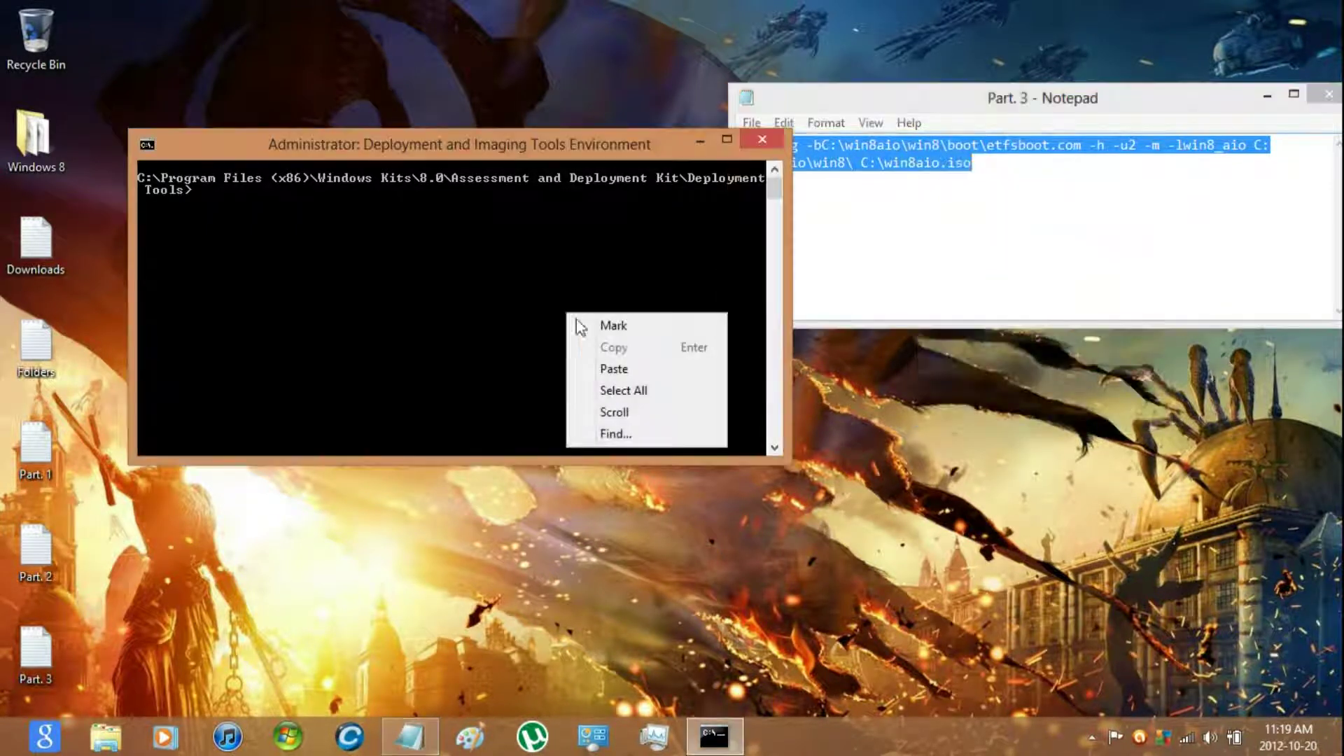
pyautogui.click(637, 367)
pyautogui.press('Return')
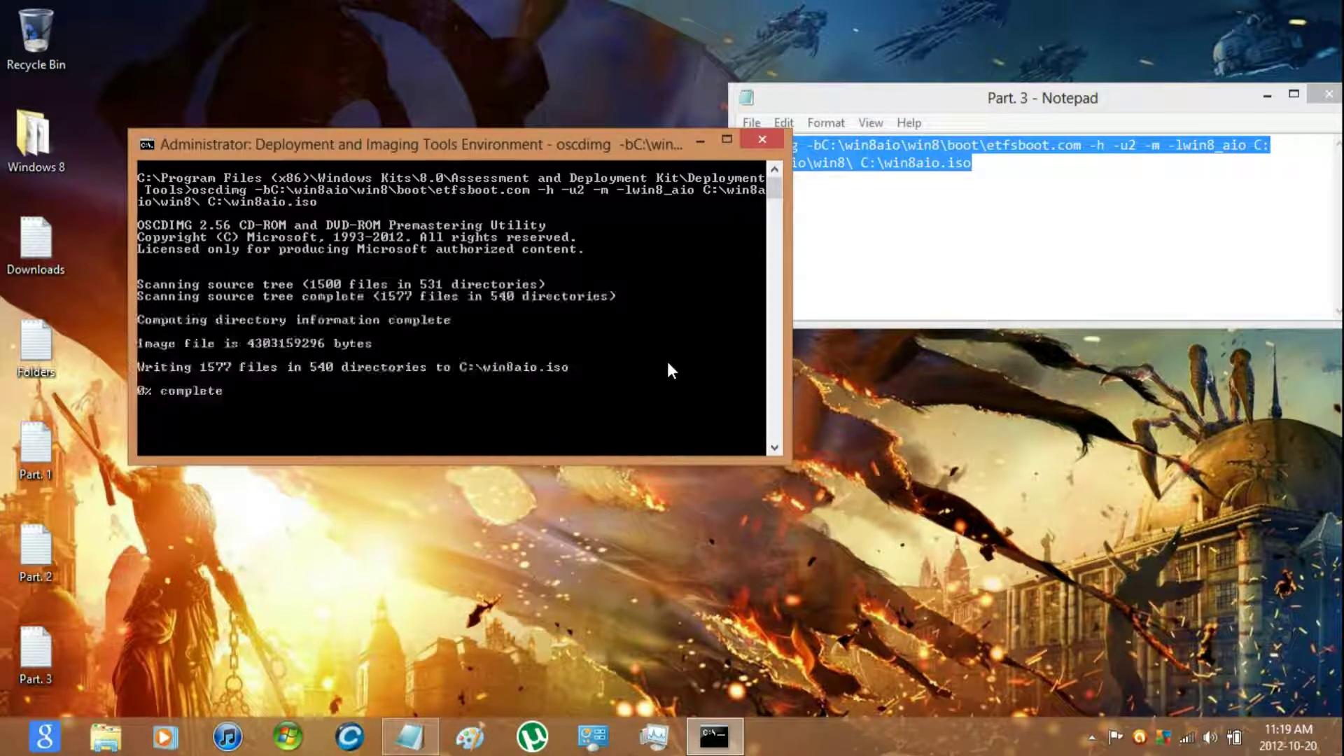
pyautogui.click(1329, 94)
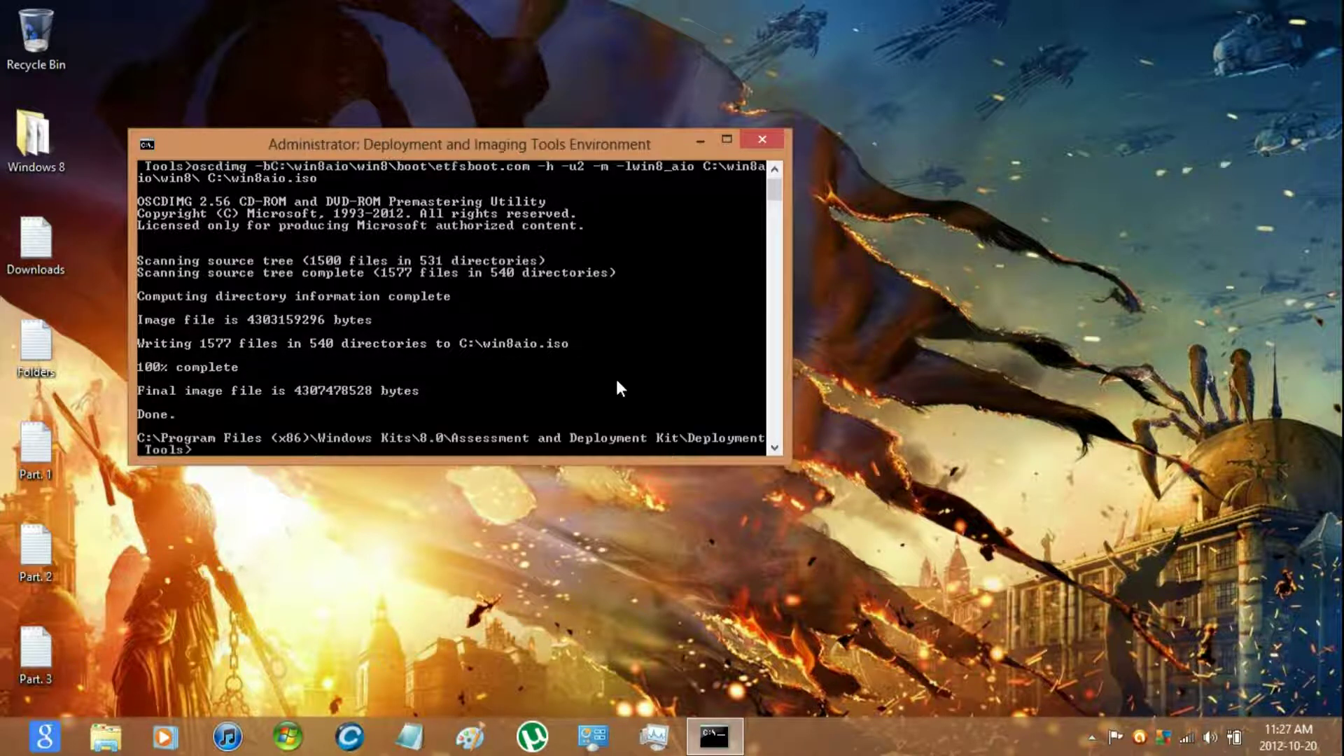
# - Close the console, mount win8aio.iso from drive C: as E: win8_aio, then close it
pyautogui.click(766, 137)
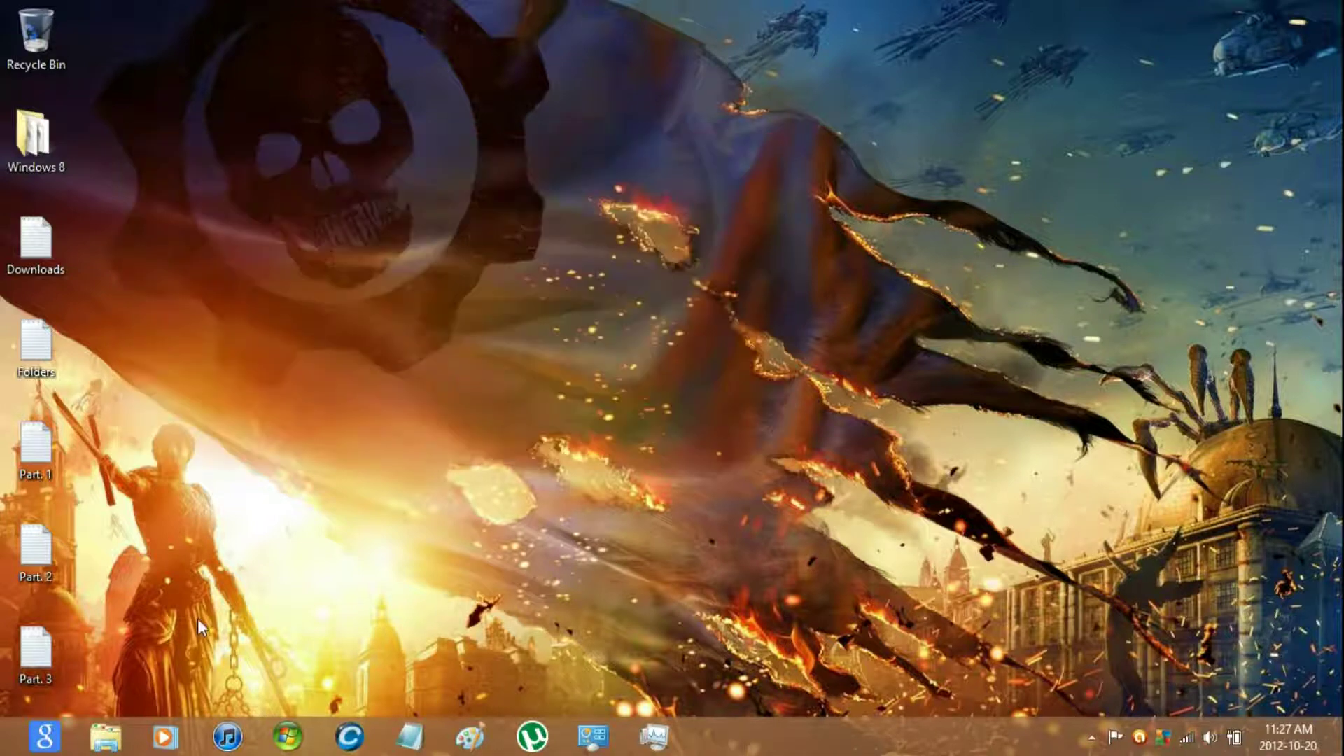
pyautogui.click(105, 741)
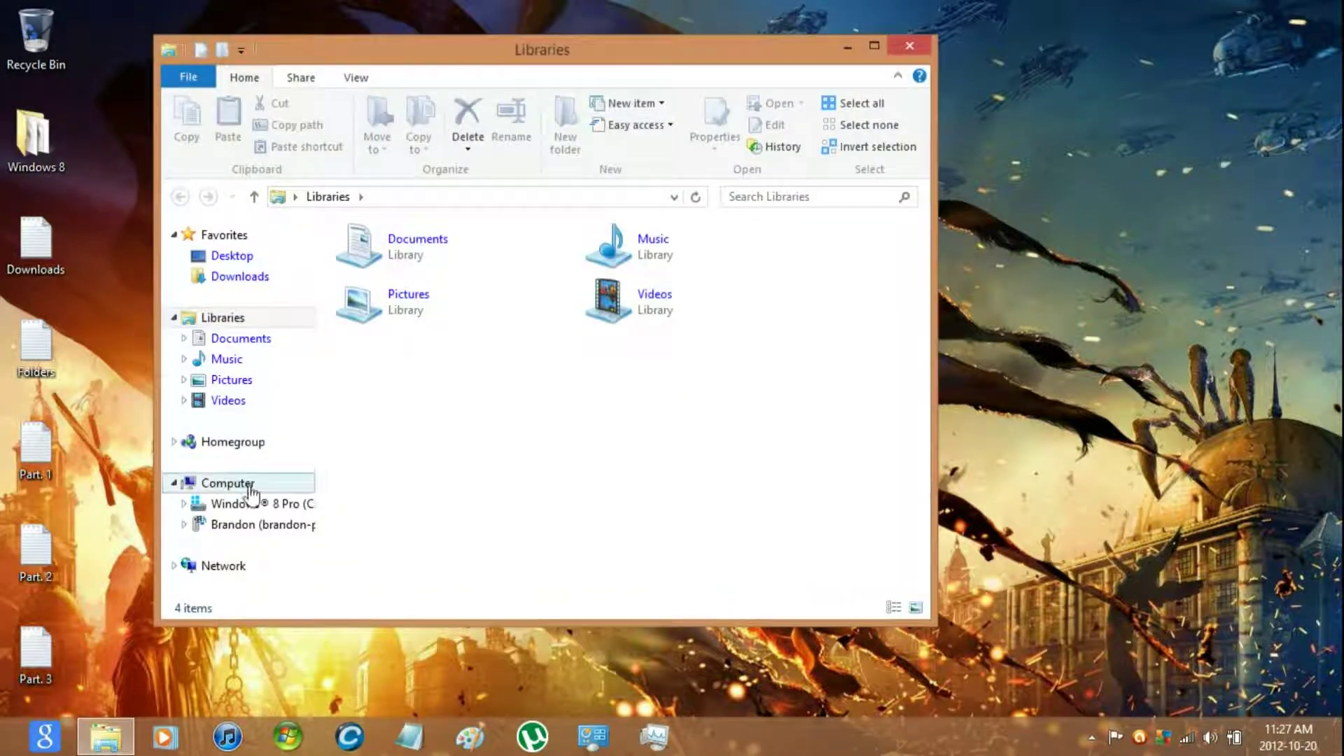
pyautogui.click(248, 503)
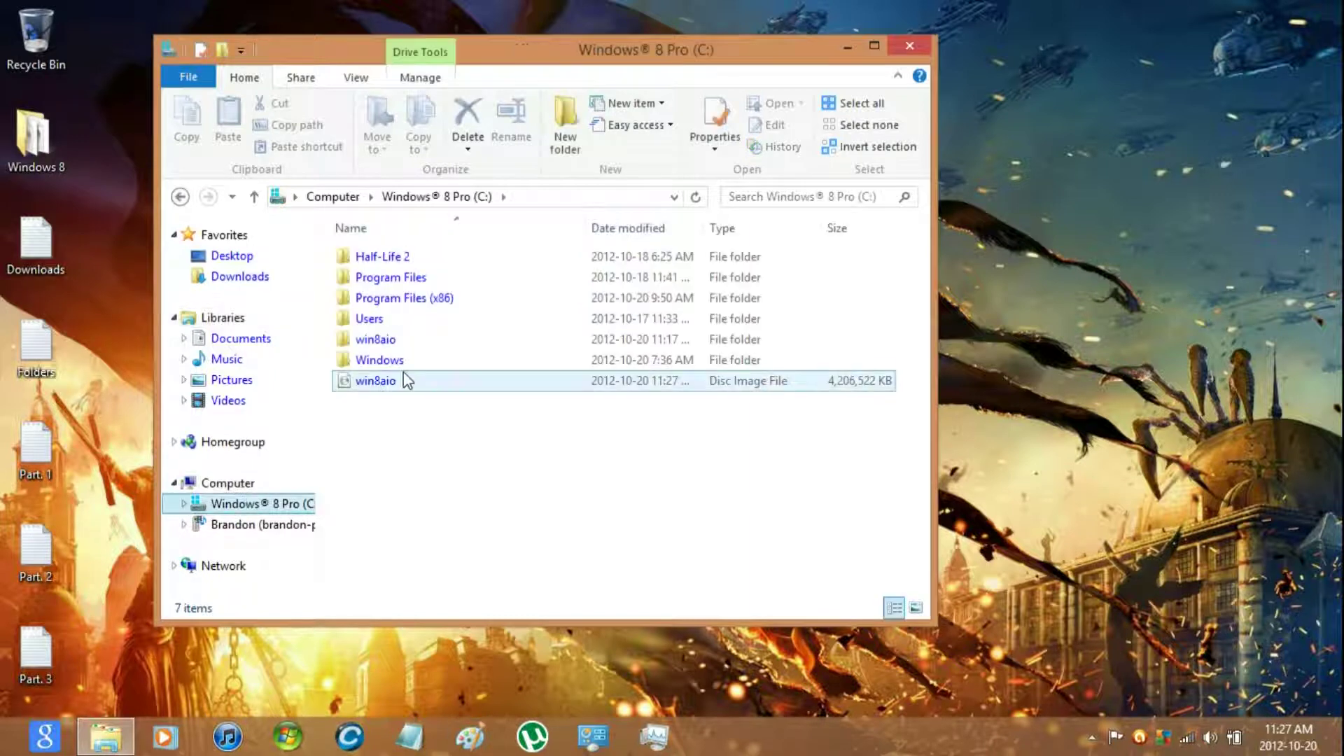
pyautogui.doubleClick(407, 380)
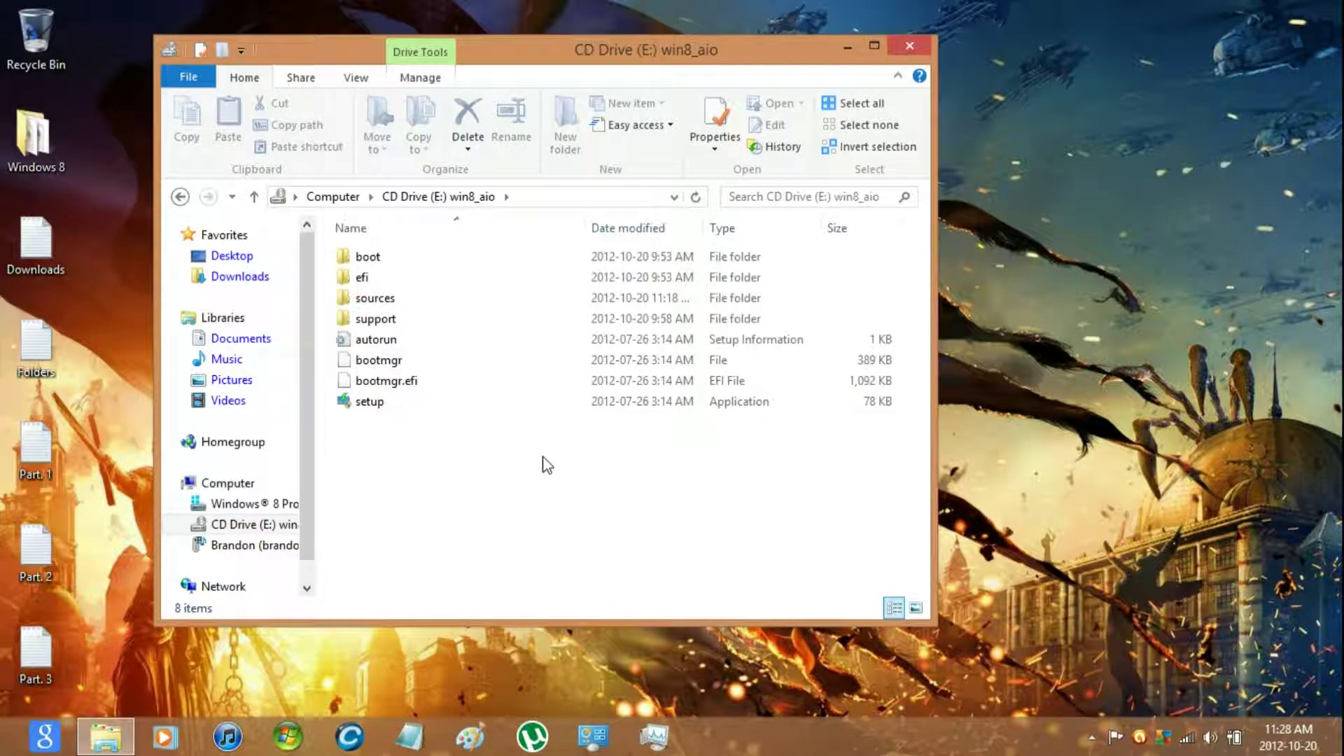
pyautogui.click(912, 48)
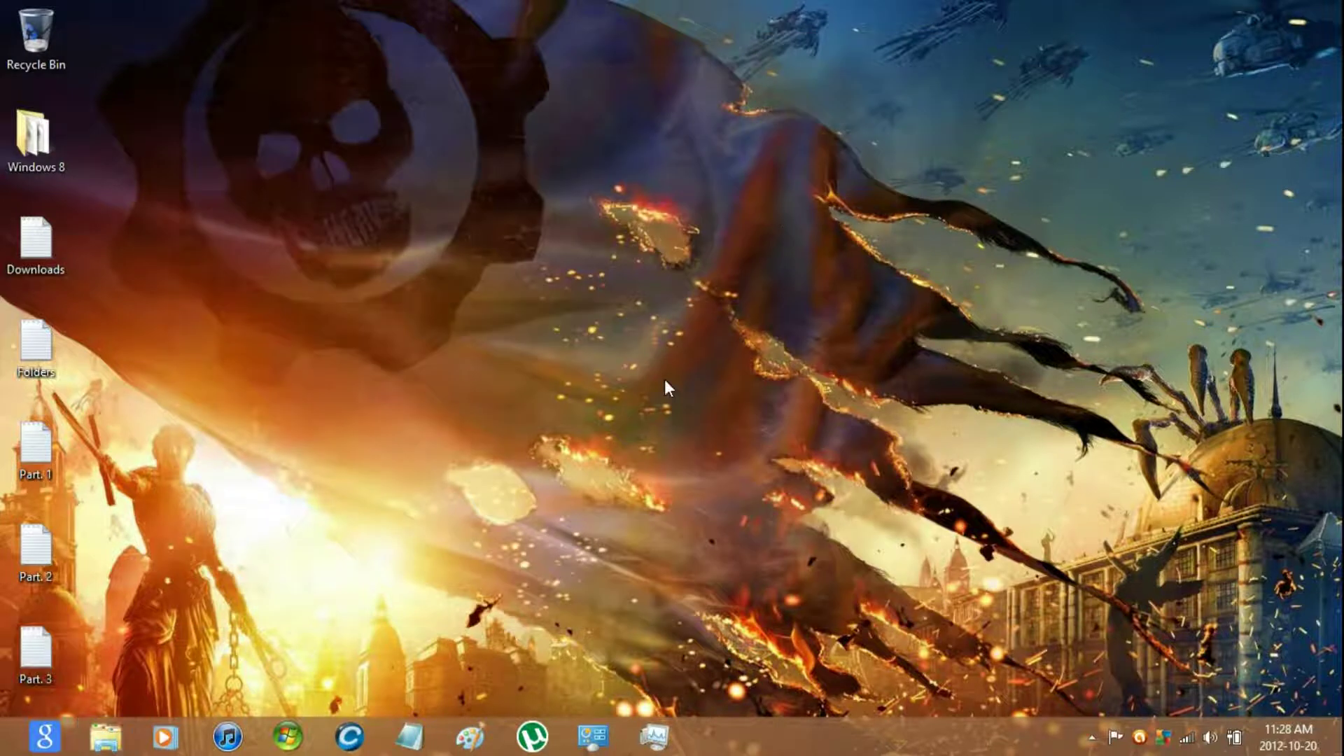